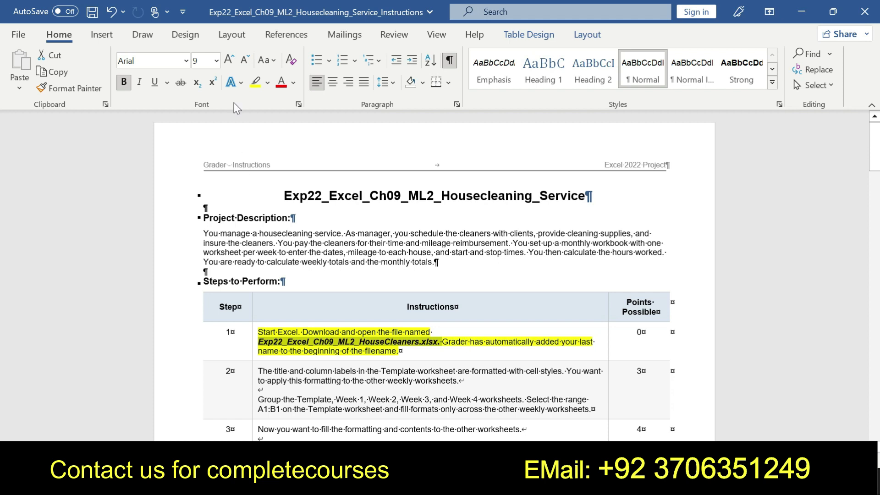
- Highlight the file name in step 1 green, and undo all highlighting and bold formatting in that instruction
{"action": "left_click", "coordinate": [267, 82]}
{"action": "left_click", "coordinate": [277, 98]}
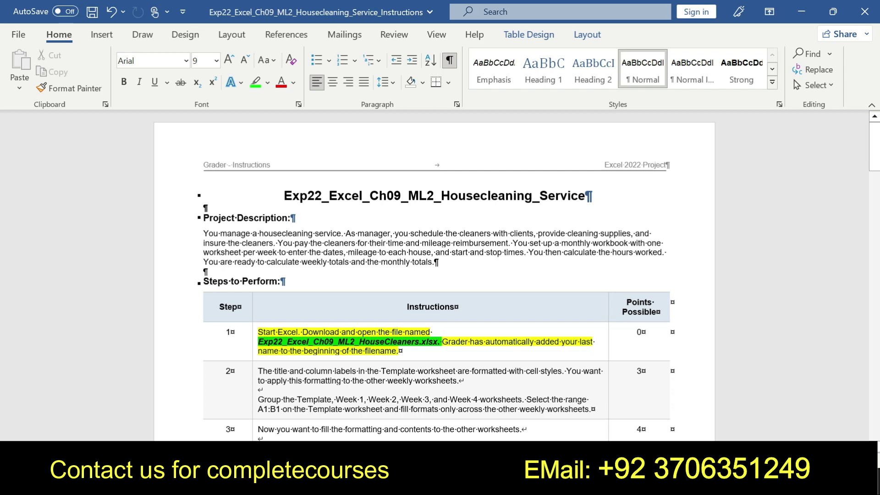
{"action": "key", "text": "ctrl+z"}
{"action": "key", "text": "ctrl+z"}
{"action": "key", "text": "ctrl+z"}
{"action": "key", "text": "ctrl+z"}
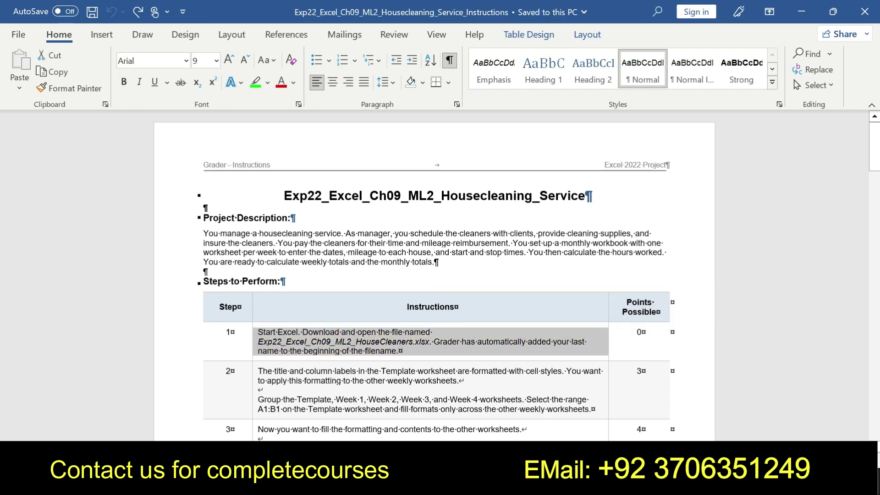
- Highlight the whole step 2 instruction in yellow
{"action": "left_click_drag", "start_coordinate": [258, 371], "coordinate": [591, 409]}
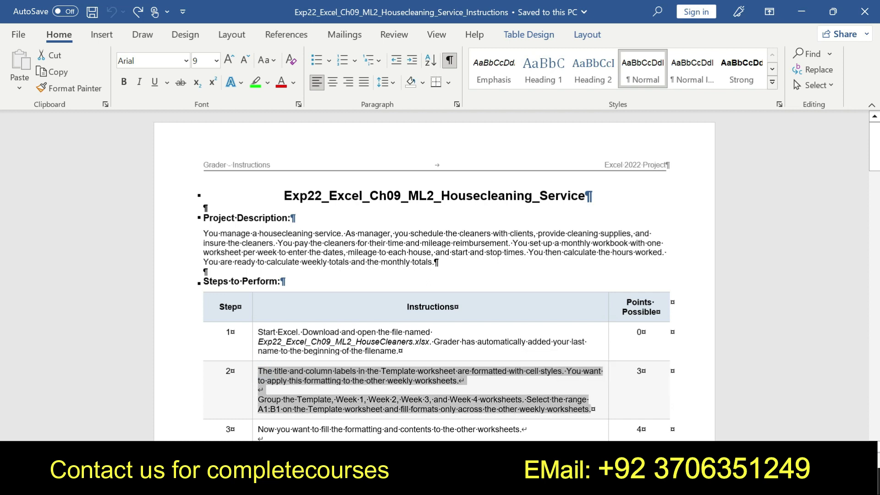
{"action": "left_click", "coordinate": [268, 83]}
{"action": "left_click", "coordinate": [262, 102]}
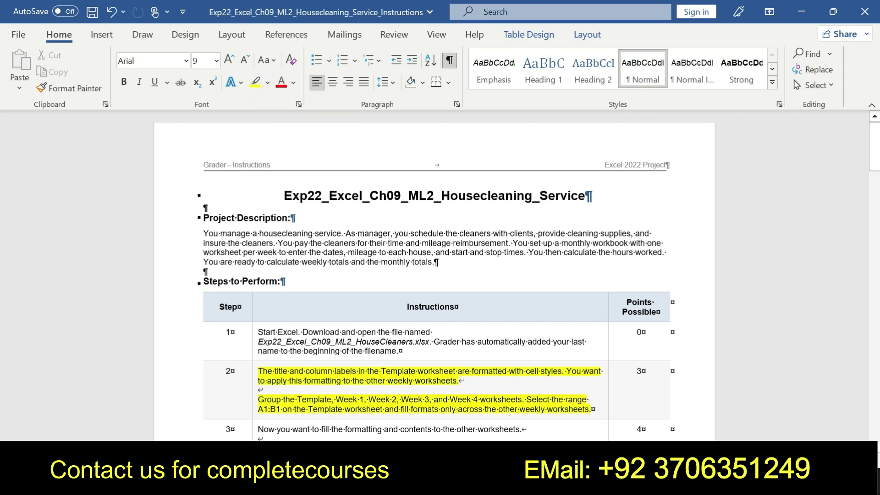
{"action": "left_click_drag", "start_coordinate": [258, 371], "coordinate": [458, 380]}
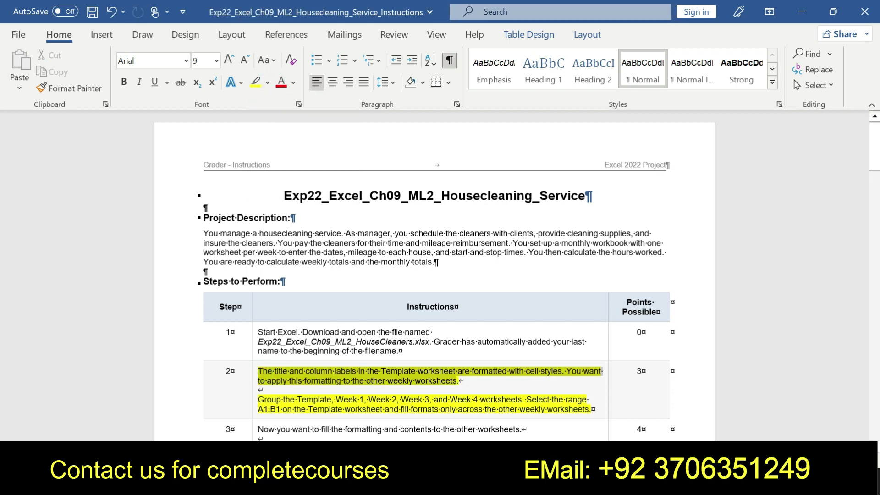
- Highlight step 2's second paragraph bright green and bold its "Group the Template, Week 1, Week 2, Week 3, and Week 4 worksheets" sentence
{"action": "left_click_drag", "start_coordinate": [258, 399], "coordinate": [593, 409]}
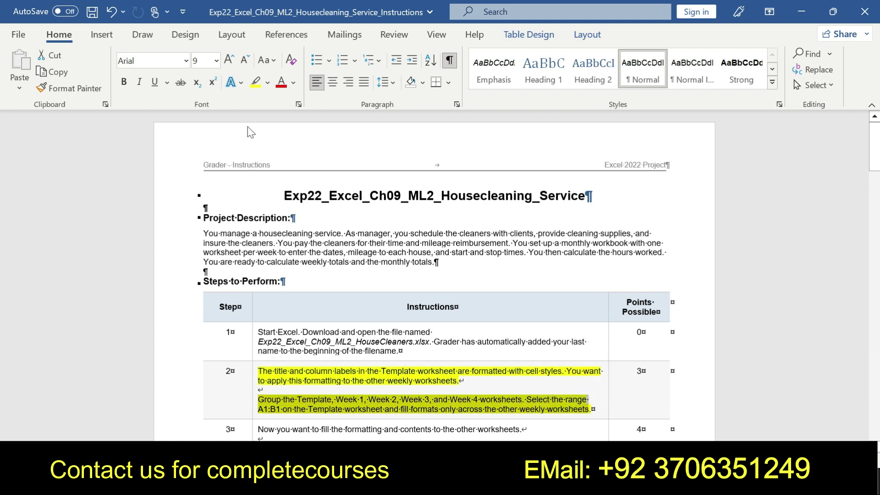
{"action": "left_click", "coordinate": [268, 82]}
{"action": "left_click", "coordinate": [280, 101]}
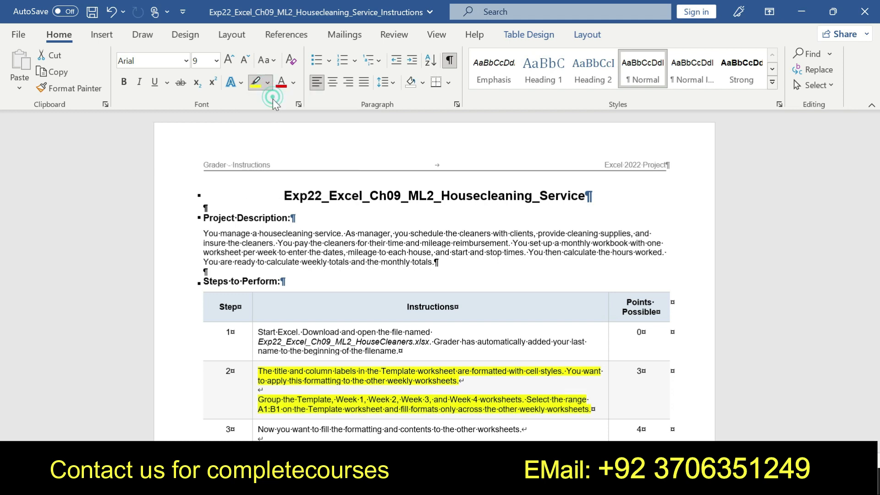
{"action": "left_click_drag", "start_coordinate": [258, 399], "coordinate": [522, 399]}
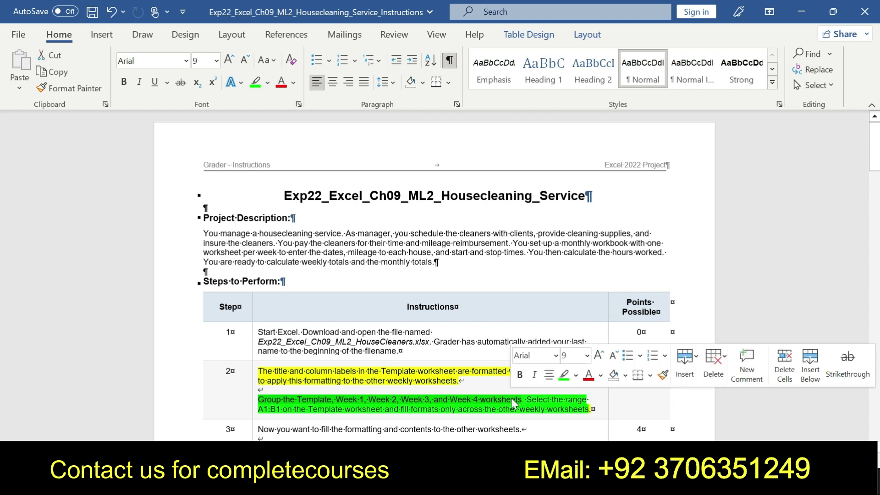
{"action": "left_click", "coordinate": [515, 377]}
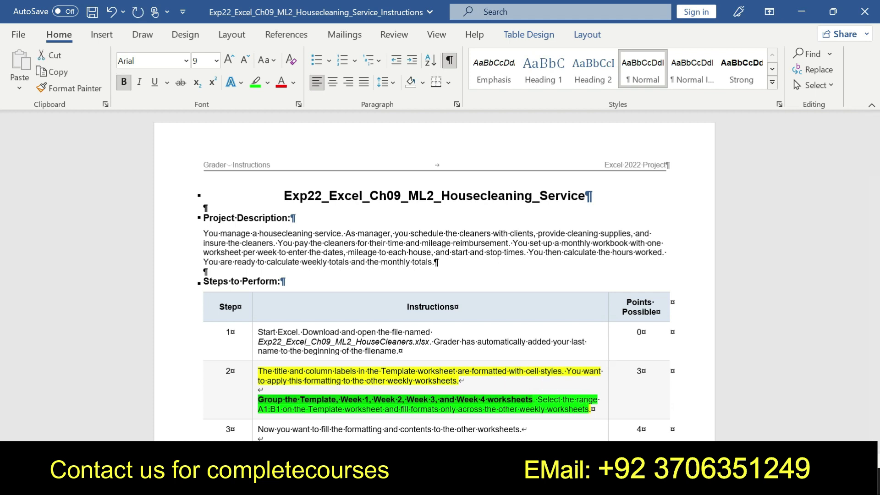
- Switch to the Exp22_Excel_Ch09_ML2_HouseCleaners workbook in Excel and group the Template, Week 1, Week 2, Week 3 and Week 4 worksheets
{"action": "left_click", "coordinate": [489, 485]}
{"action": "left_click", "coordinate": [527, 415]}
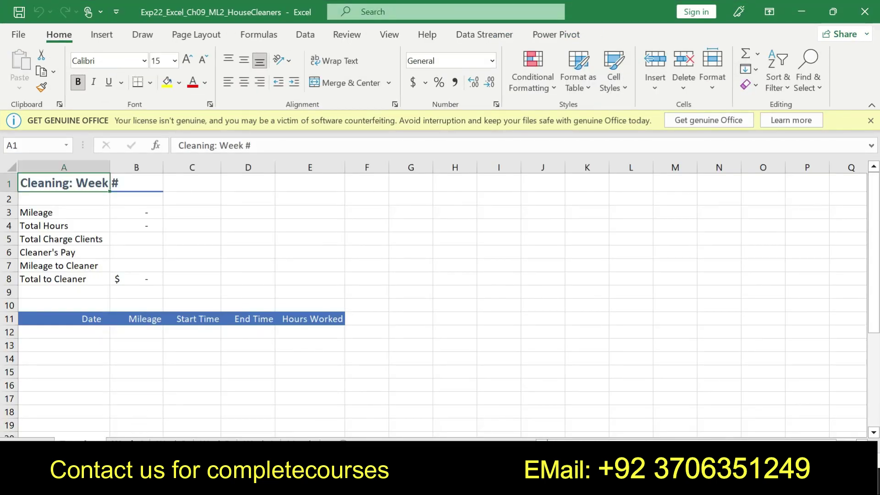
{"action": "left_click", "coordinate": [128, 439], "text": "ctrl"}
{"action": "left_click", "coordinate": [171, 439], "text": "ctrl"}
{"action": "left_click", "coordinate": [215, 439], "text": "ctrl"}
{"action": "left_click", "coordinate": [259, 439], "text": "ctrl"}
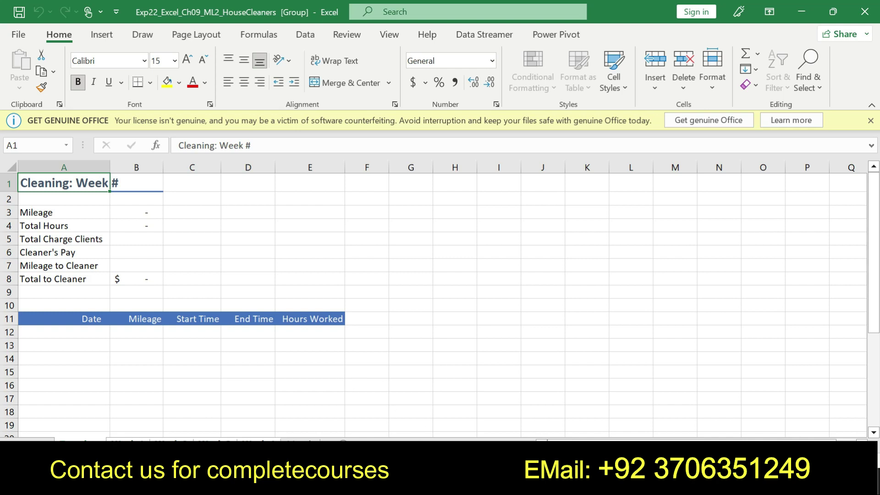
- Recheck the step 2 instruction in Word and, back in Excel, fill only the formats of range A1:B1 across the grouped worksheets
{"action": "key", "text": "alt+Tab"}
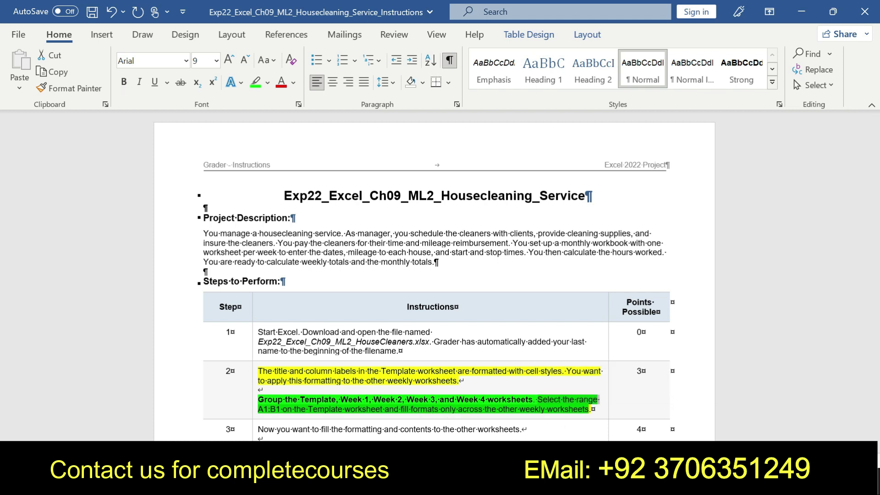
{"action": "mouse_move", "coordinate": [489, 485]}
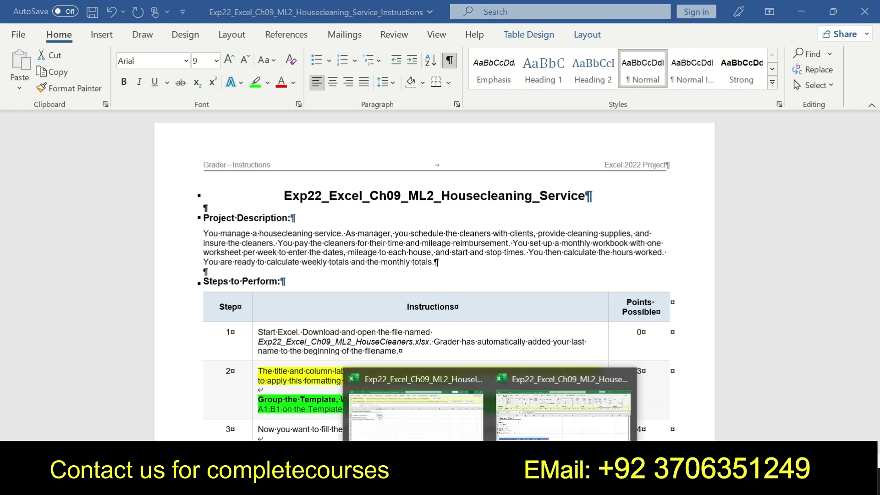
{"action": "left_click", "coordinate": [563, 412]}
{"action": "left_click", "coordinate": [36, 142]}
{"action": "key", "text": "BackSpace"}
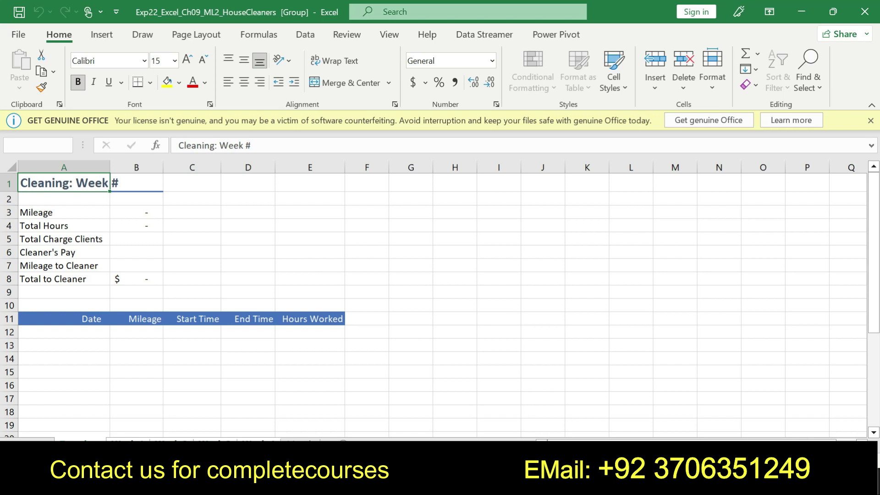
{"action": "left_click_drag", "start_coordinate": [54, 184], "coordinate": [157, 185]}
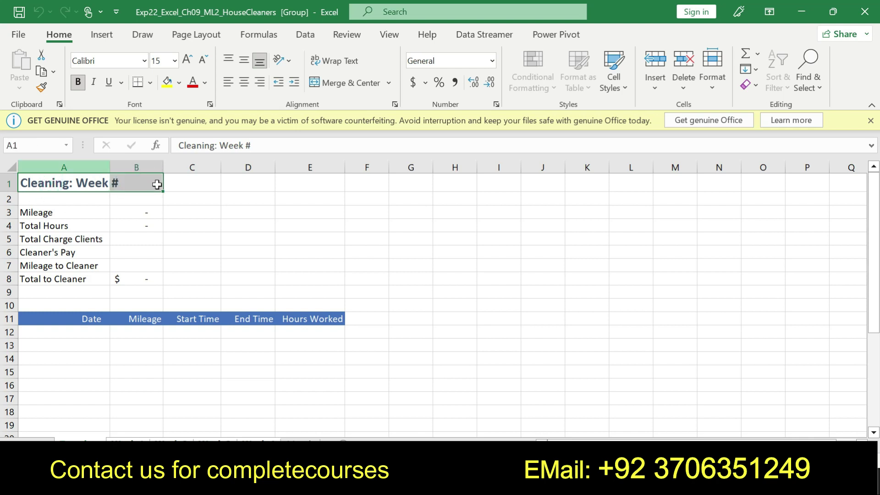
{"action": "left_click", "coordinate": [871, 120]}
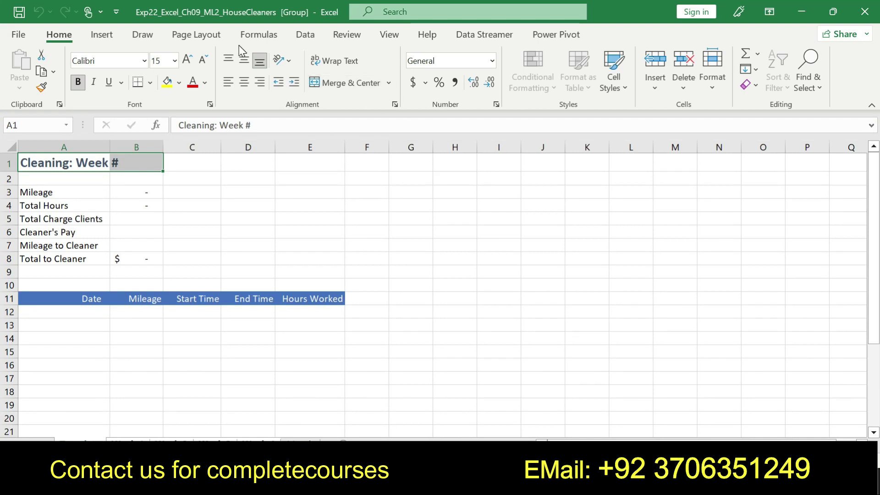
{"action": "left_click", "coordinate": [756, 70]}
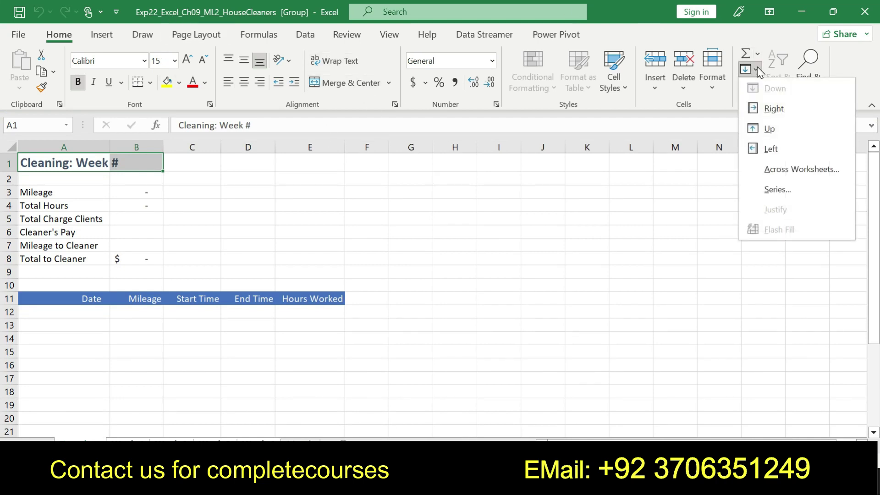
{"action": "left_click", "coordinate": [800, 168]}
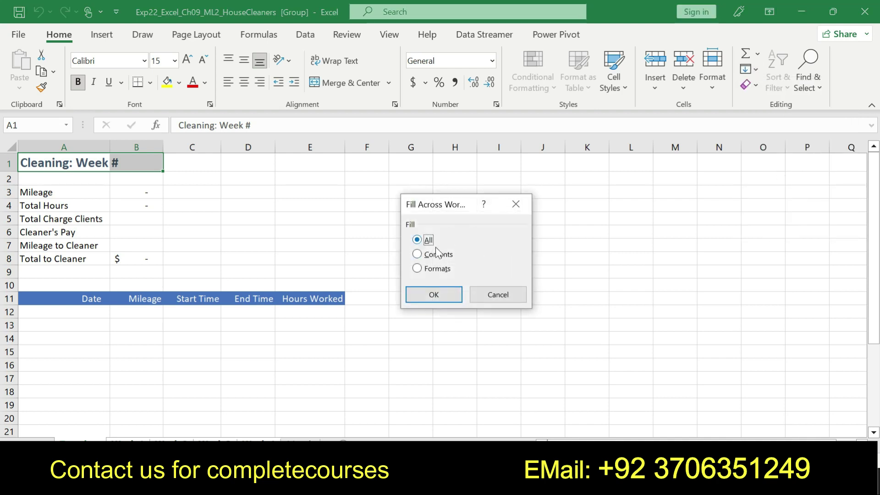
{"action": "left_click", "coordinate": [418, 269]}
{"action": "left_click", "coordinate": [433, 296]}
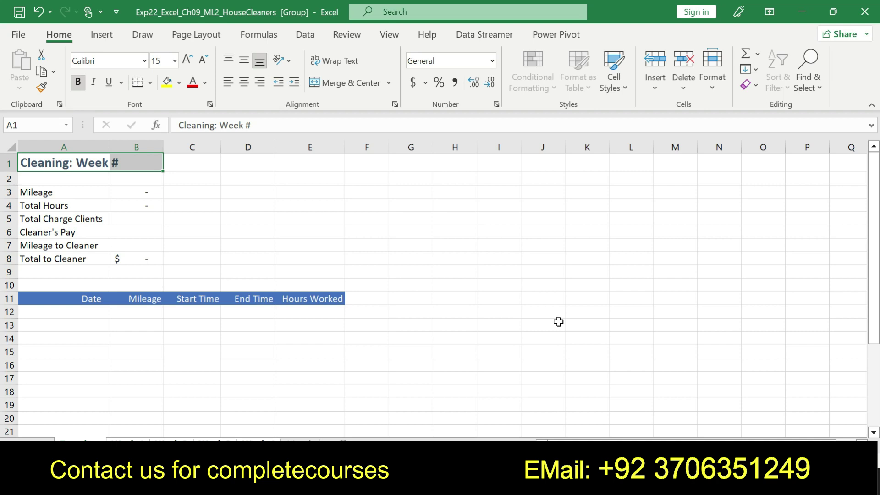
- Switch to the Word instructions and undo all highlighting and bold formatting in step 2
{"action": "key", "text": "alt+Tab"}
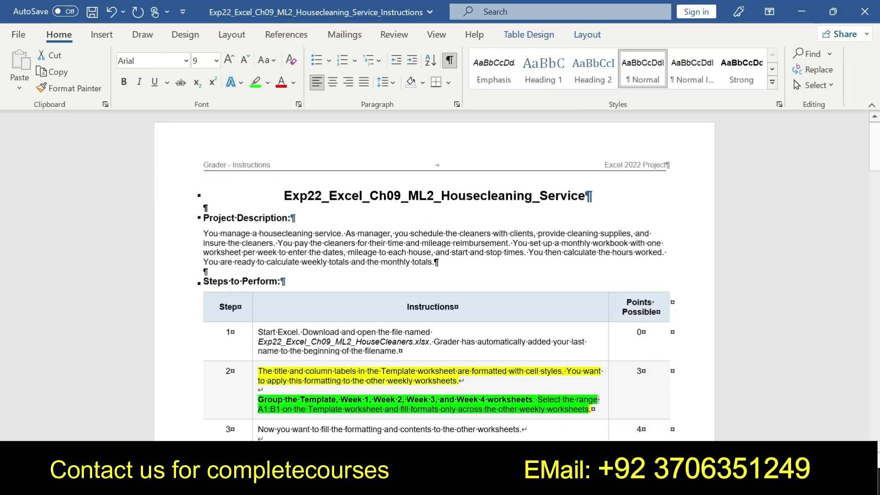
{"action": "left_click", "coordinate": [310, 415]}
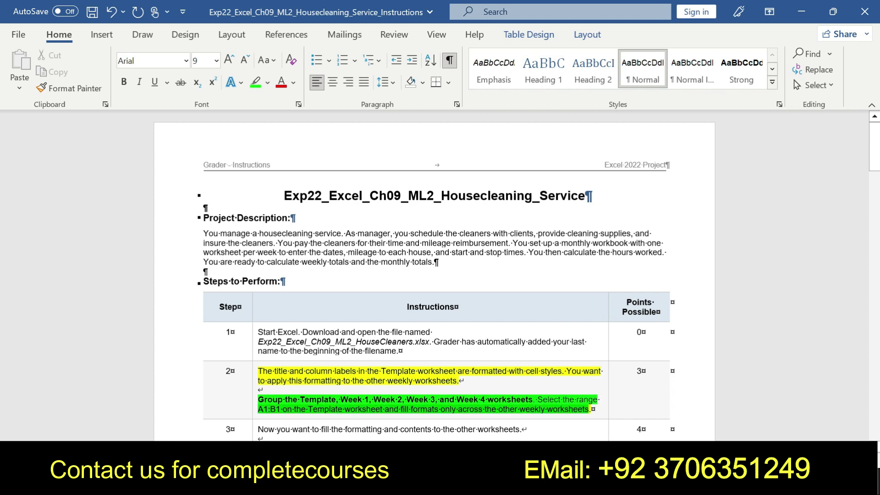
{"action": "left_click_drag", "start_coordinate": [535, 372], "coordinate": [604, 371]}
{"action": "key", "text": "ctrl+z"}
{"action": "key", "text": "ctrl+z"}
{"action": "key", "text": "ctrl+z"}
{"action": "key", "text": "ctrl+z"}
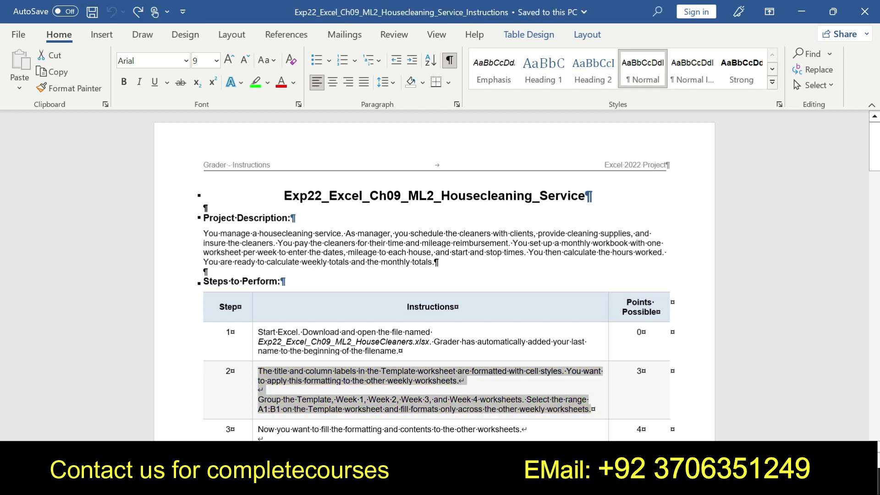
- Read the step 3 instruction in the Word document and highlight all of it in yellow
{"action": "left_click_drag", "start_coordinate": [875, 168], "coordinate": [875, 183]}
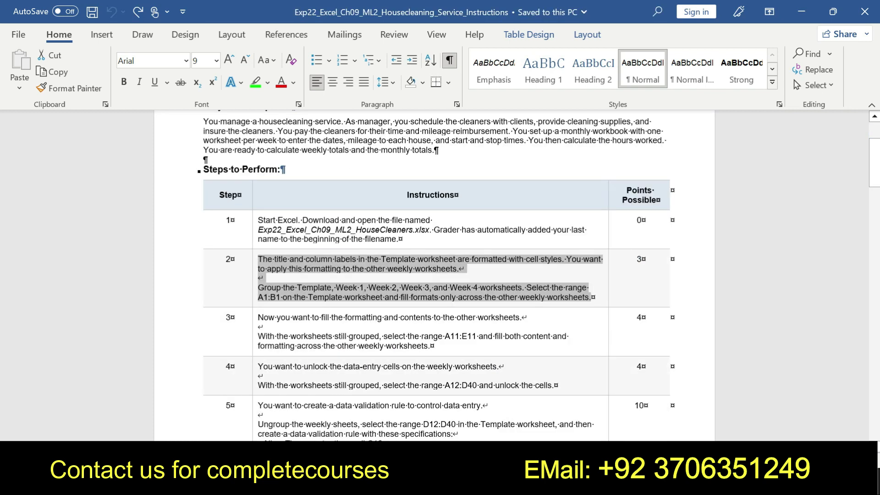
{"action": "left_click_drag", "start_coordinate": [257, 317], "coordinate": [520, 318]}
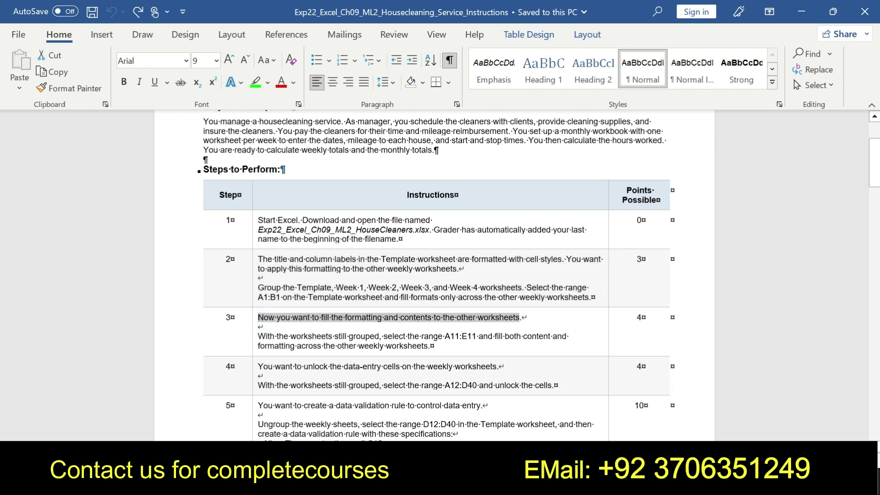
{"action": "left_click_drag", "start_coordinate": [258, 336], "coordinate": [458, 362]}
{"action": "left_click", "coordinate": [425, 345]}
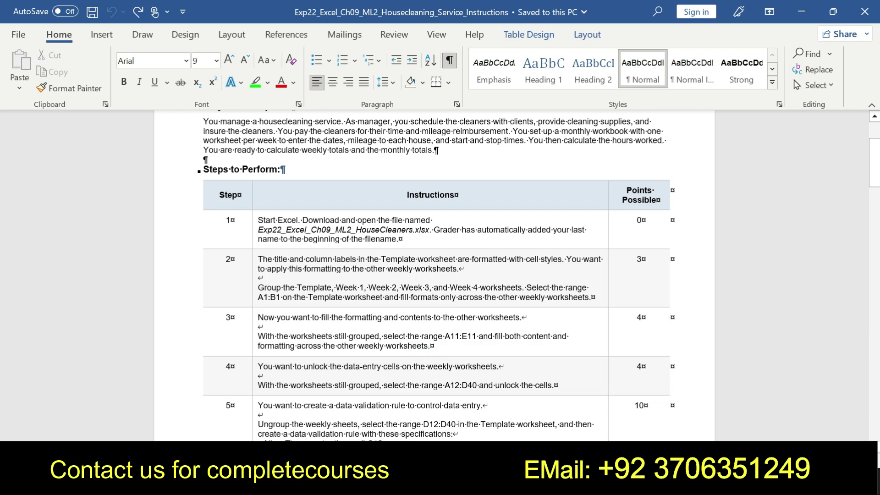
{"action": "left_click_drag", "start_coordinate": [258, 317], "coordinate": [447, 343]}
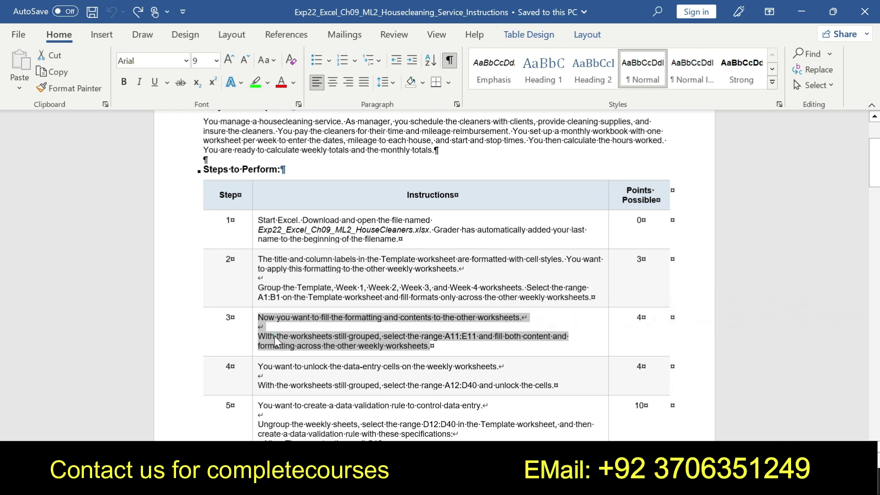
{"action": "left_click", "coordinate": [258, 317]}
{"action": "left_click_drag", "start_coordinate": [258, 317], "coordinate": [434, 346]}
{"action": "left_click", "coordinate": [267, 82]}
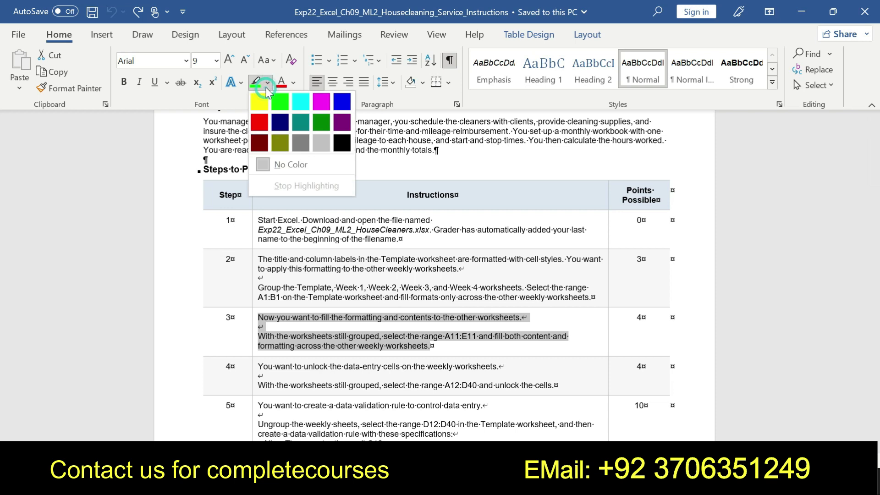
{"action": "left_click", "coordinate": [257, 89]}
{"action": "left_click_drag", "start_coordinate": [258, 318], "coordinate": [520, 318]}
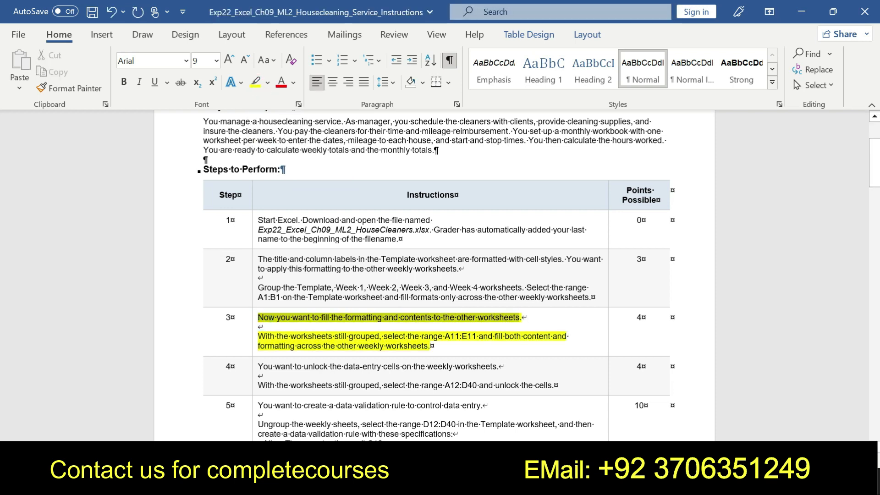
- Bold the phrase "With the worksheets still grouped, select the range A11:E11" in step 3 and highlight it bright green
{"action": "left_click_drag", "start_coordinate": [258, 336], "coordinate": [477, 336]}
{"action": "left_click", "coordinate": [485, 312]}
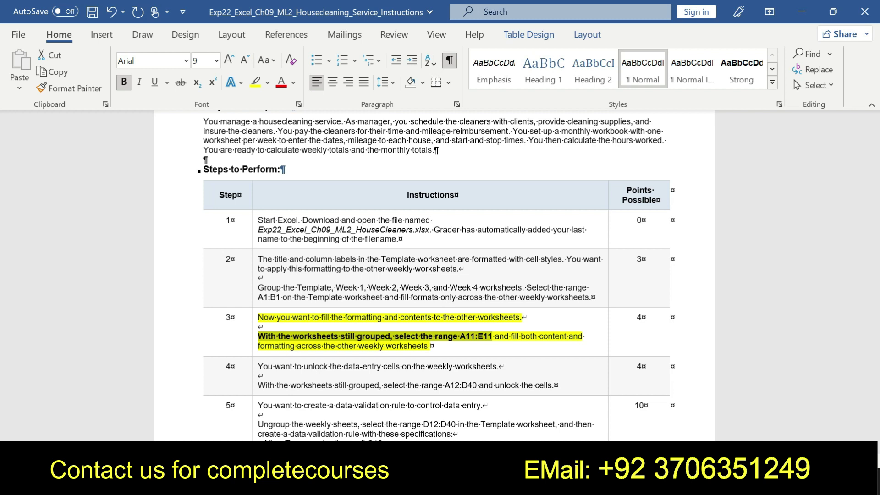
{"action": "left_click", "coordinate": [268, 82]}
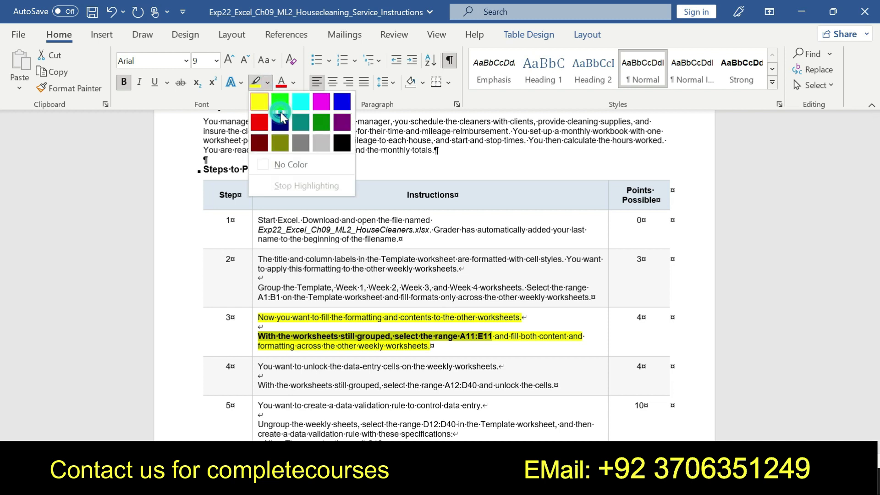
{"action": "left_click", "coordinate": [280, 109]}
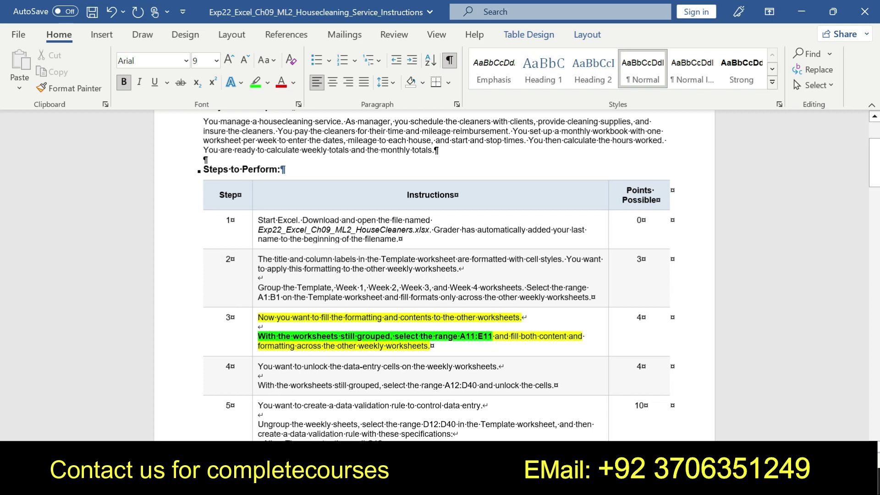
- Copy the range reference A11:E11 from the step 3 instruction
{"action": "left_click_drag", "start_coordinate": [257, 337], "coordinate": [493, 337]}
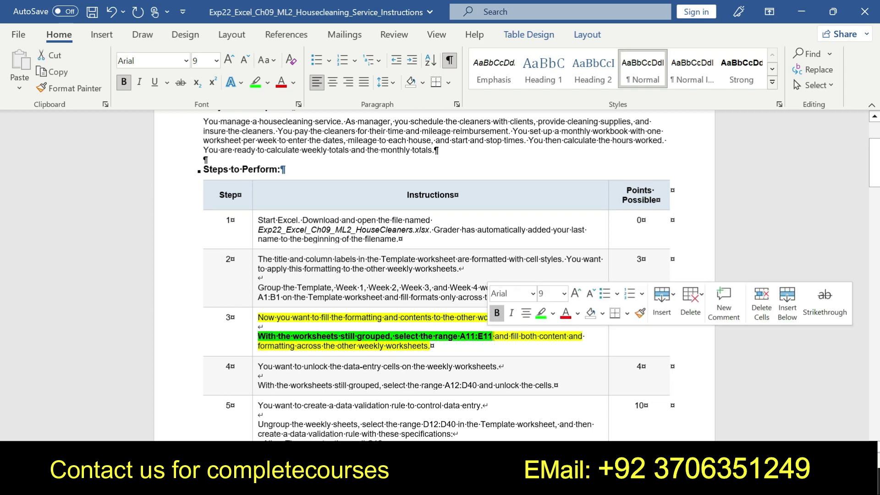
{"action": "left_click", "coordinate": [460, 337]}
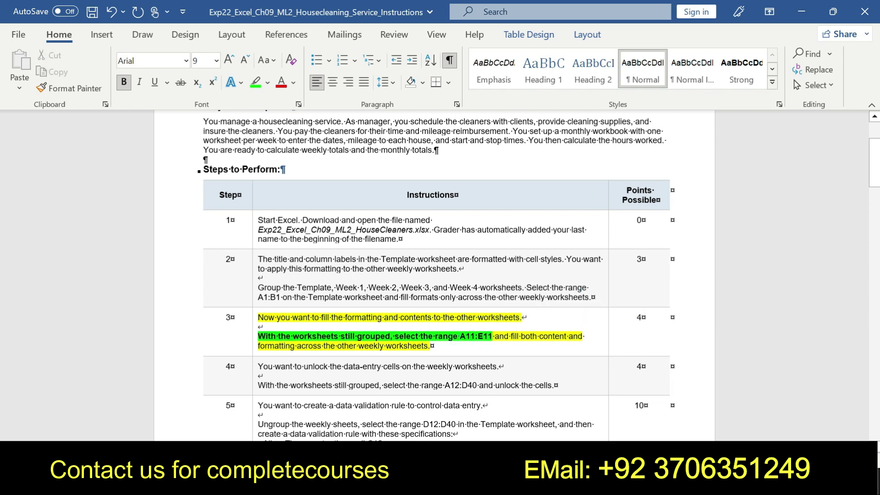
{"action": "double_click", "coordinate": [482, 340]}
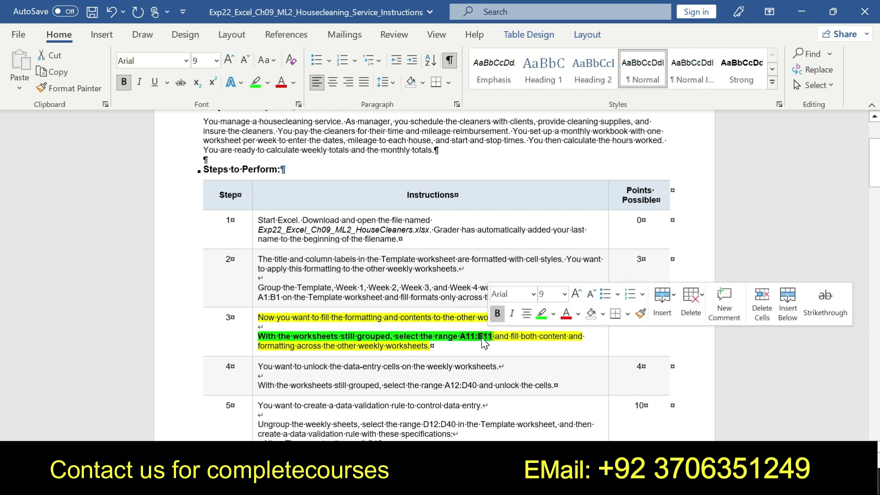
{"action": "key", "text": "ctrl+c"}
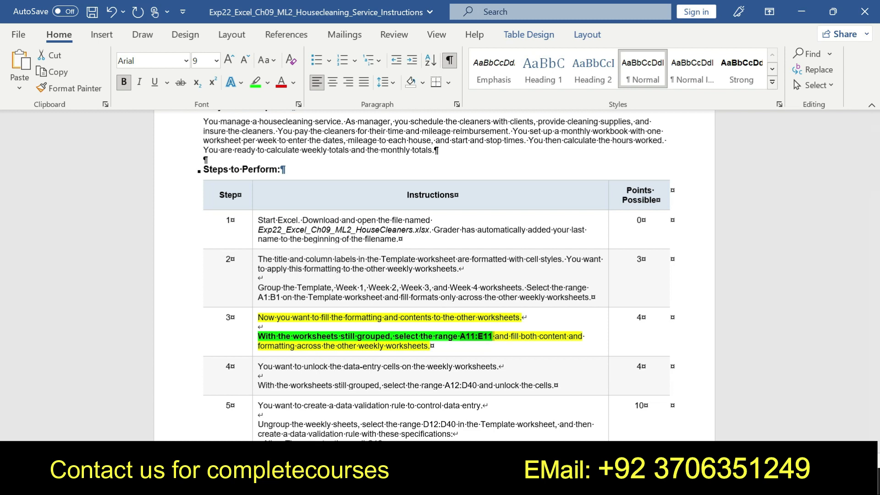
- Switch to the grouped HouseCleaners workbook in Excel and select the range A11:E11 on the Template worksheet
{"action": "left_click", "coordinate": [489, 486]}
{"action": "left_click", "coordinate": [563, 403]}
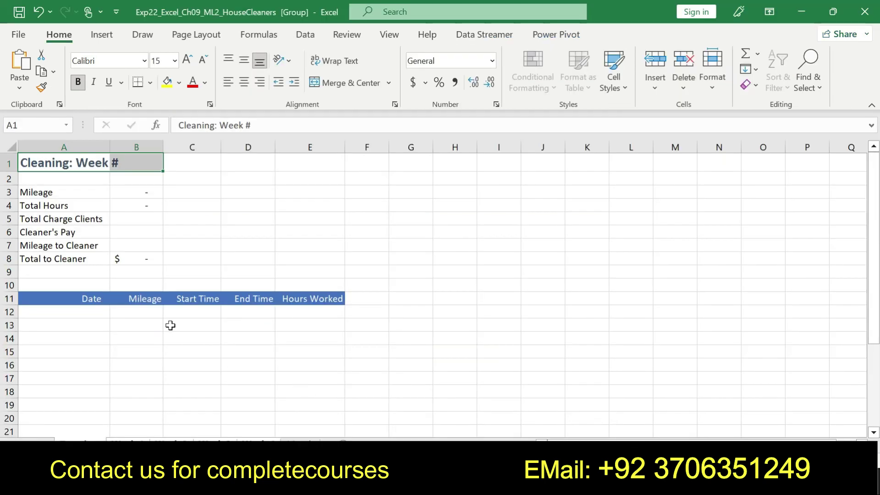
{"action": "left_click", "coordinate": [23, 125]}
{"action": "type", "text": "A11:E11"}
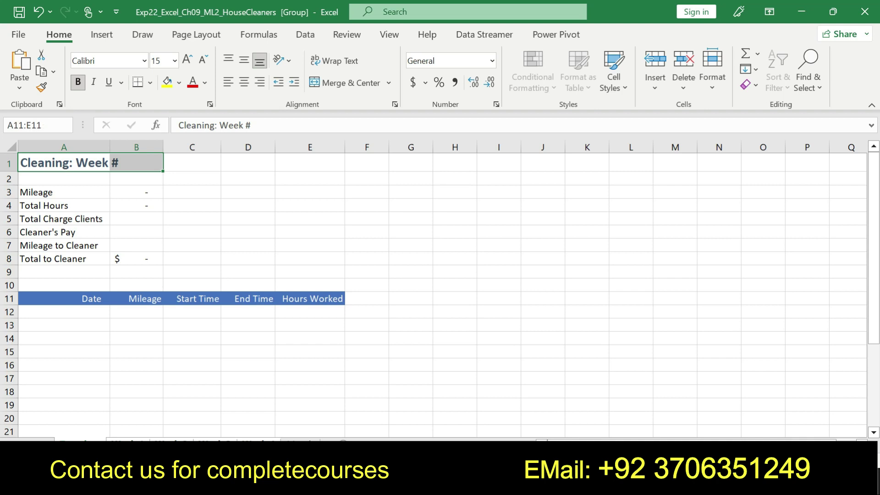
{"action": "key", "text": "Return"}
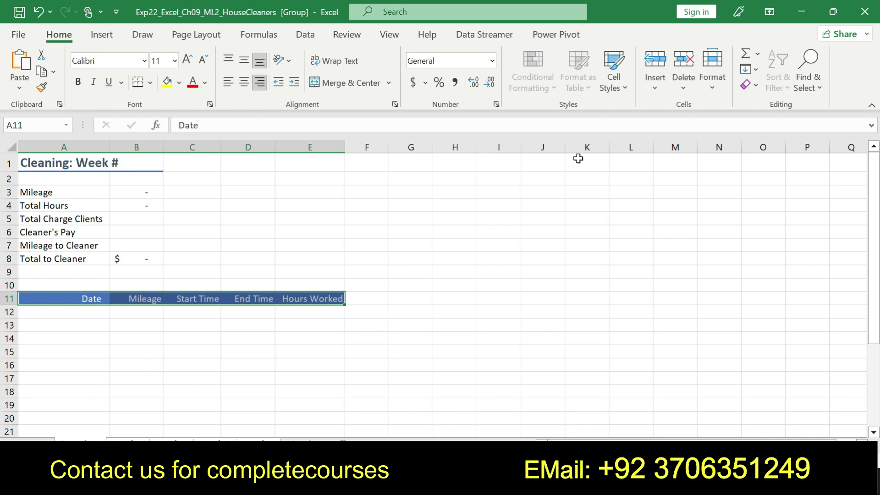
{"action": "left_click_drag", "start_coordinate": [872, 189], "coordinate": [872, 188]}
- Switch to the Word instructions and undo the bright green highlight and bold on the range-selection phrase in step 3
{"action": "key", "text": "alt+Tab"}
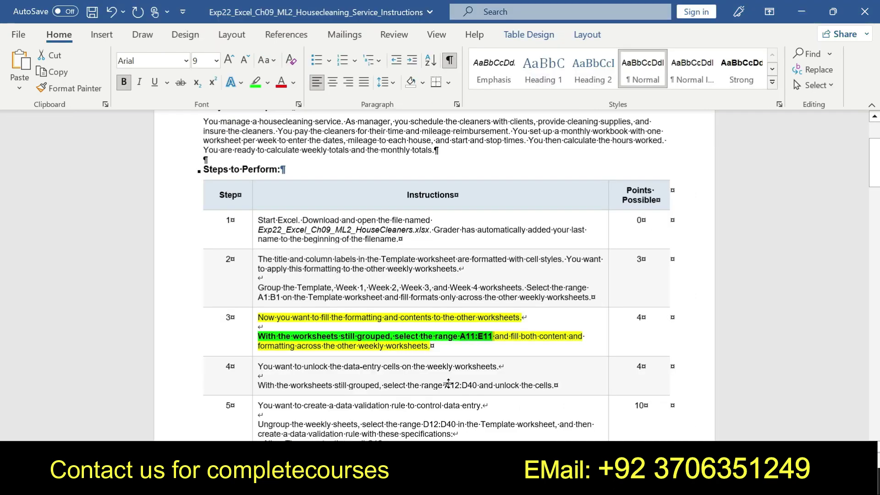
{"action": "left_click_drag", "start_coordinate": [520, 336], "coordinate": [259, 326]}
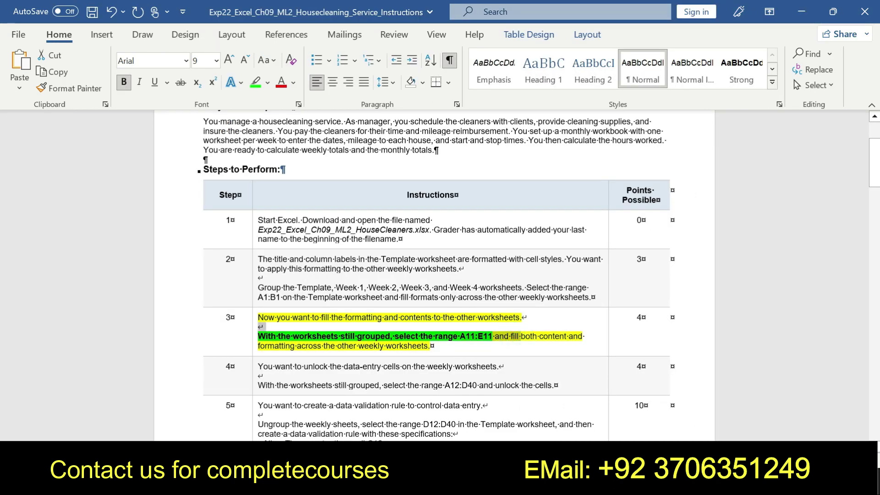
{"action": "key", "text": "ctrl+z"}
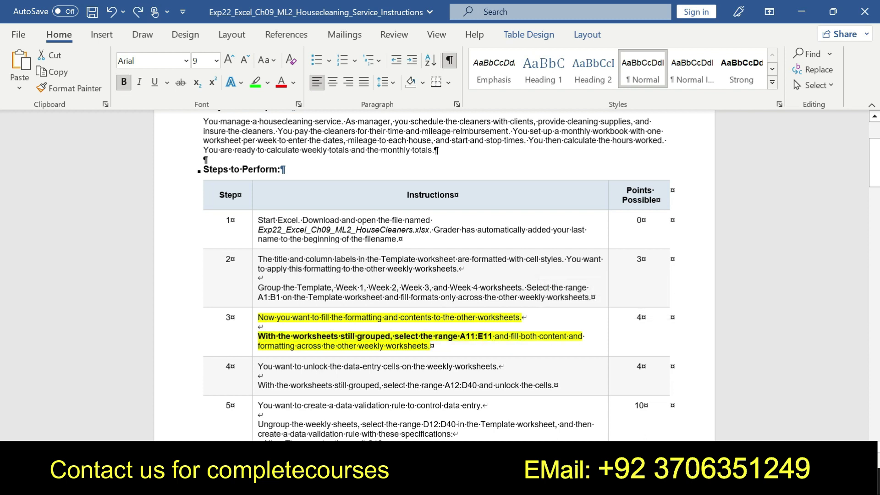
{"action": "key", "text": "ctrl+z"}
- Bold the phrase "and fill both content and formatting across the other weekly worksheets." in step 3 and highlight it bright green
{"action": "left_click_drag", "start_coordinate": [552, 339], "coordinate": [433, 347]}
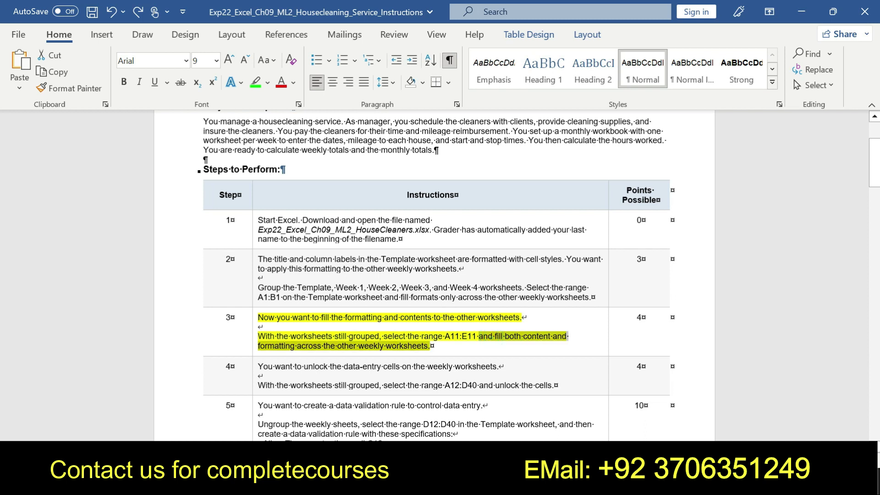
{"action": "left_click", "coordinate": [508, 322]}
{"action": "left_click", "coordinate": [551, 322]}
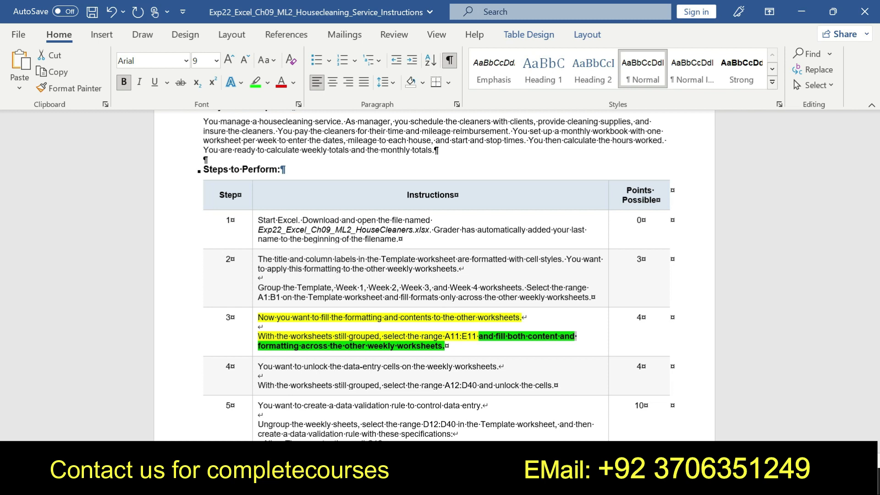
- Switch to the grouped Excel workbook and fill A11:E11 across the worksheets with the All option
{"action": "mouse_move", "coordinate": [490, 485]}
{"action": "left_click", "coordinate": [543, 424]}
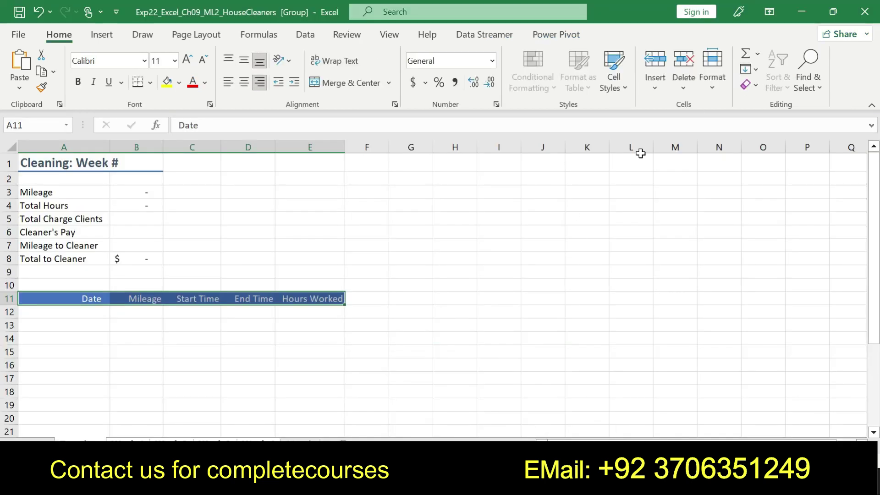
{"action": "left_click", "coordinate": [752, 69]}
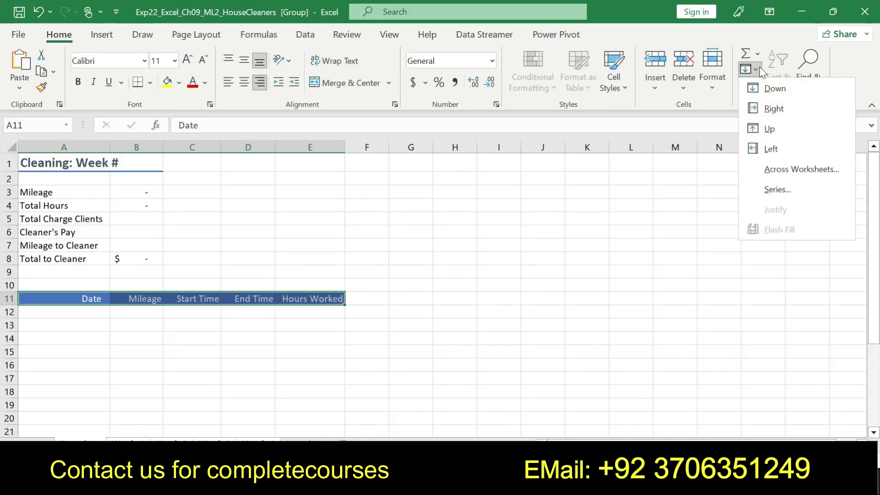
{"action": "left_click", "coordinate": [785, 170]}
{"action": "left_click", "coordinate": [417, 254]}
{"action": "left_click", "coordinate": [417, 268]}
{"action": "left_click", "coordinate": [418, 240]}
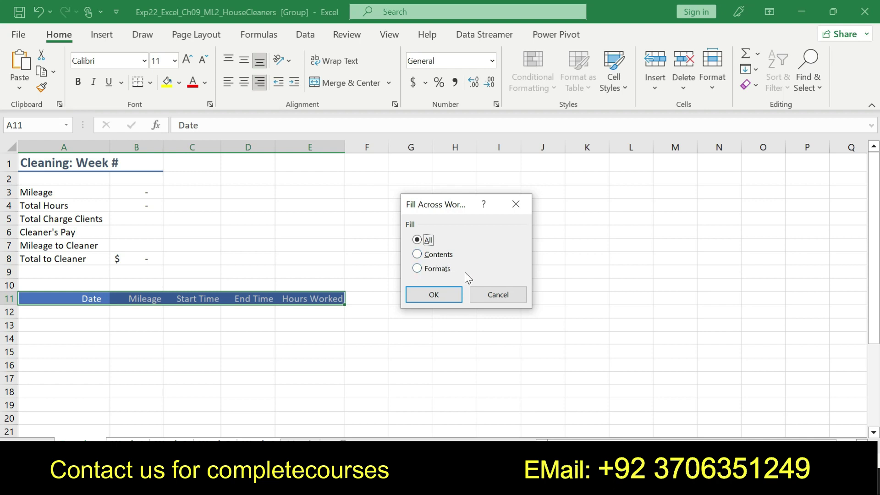
{"action": "left_click", "coordinate": [443, 295]}
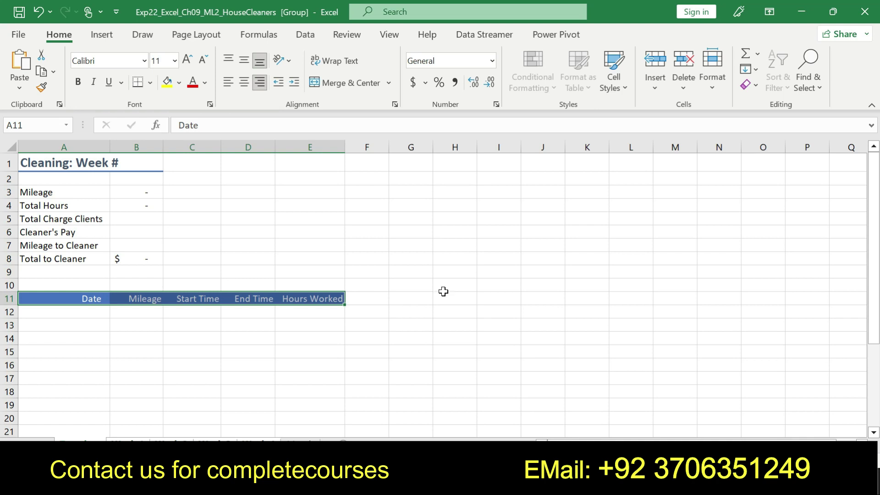
- Switch to the Word instructions and undo all bold and highlight formatting in step 3
{"action": "key", "text": "alt+Tab"}
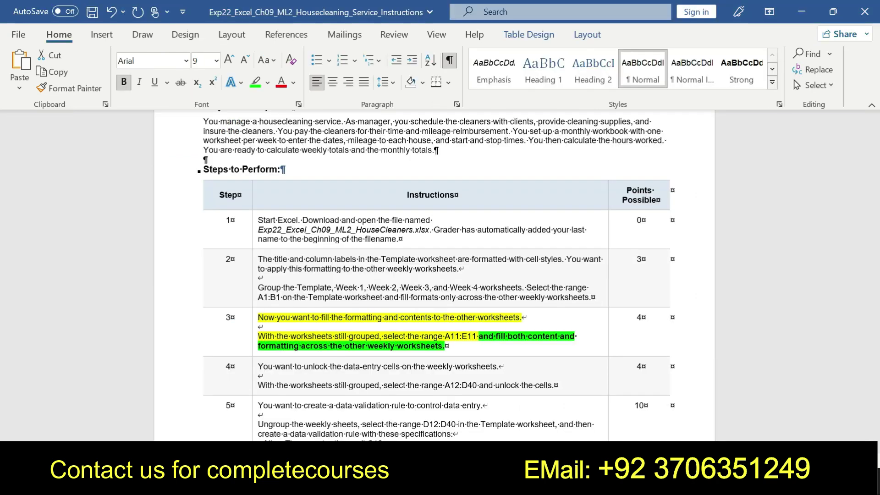
{"action": "key", "text": "ctrl+z"}
{"action": "key", "text": "ctrl+z"}
{"action": "key", "text": "ctrl+z"}
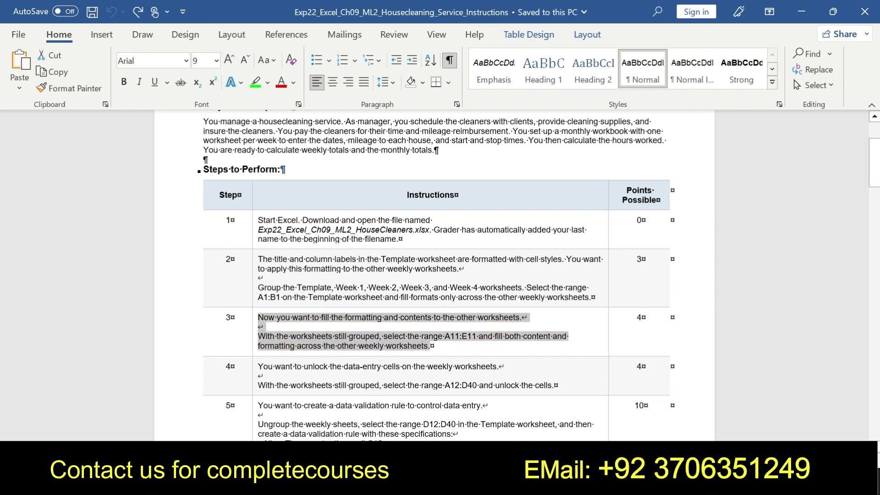
- Bold the entire step 4 instruction and highlight "With the worksheets still grouped" bright green
{"action": "left_click_drag", "start_coordinate": [258, 366], "coordinate": [552, 385]}
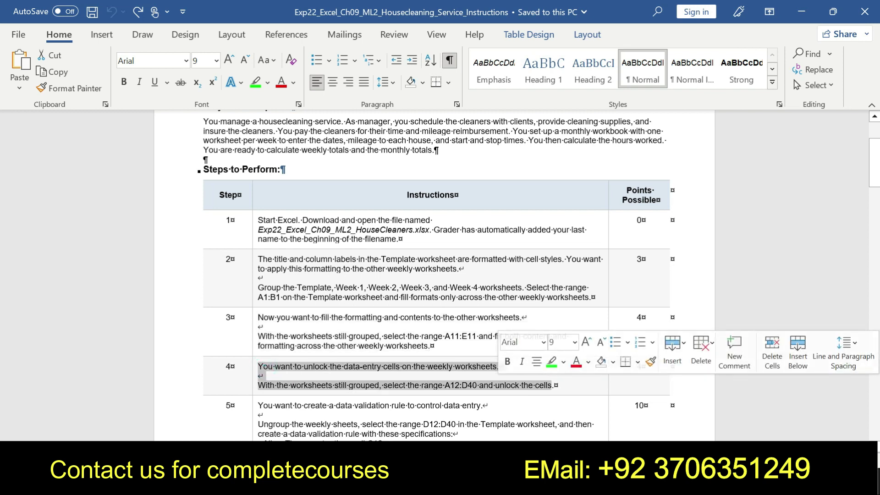
{"action": "left_click", "coordinate": [124, 82]}
{"action": "left_click_drag", "start_coordinate": [259, 366], "coordinate": [521, 366]}
{"action": "left_click_drag", "start_coordinate": [259, 385], "coordinate": [391, 385]}
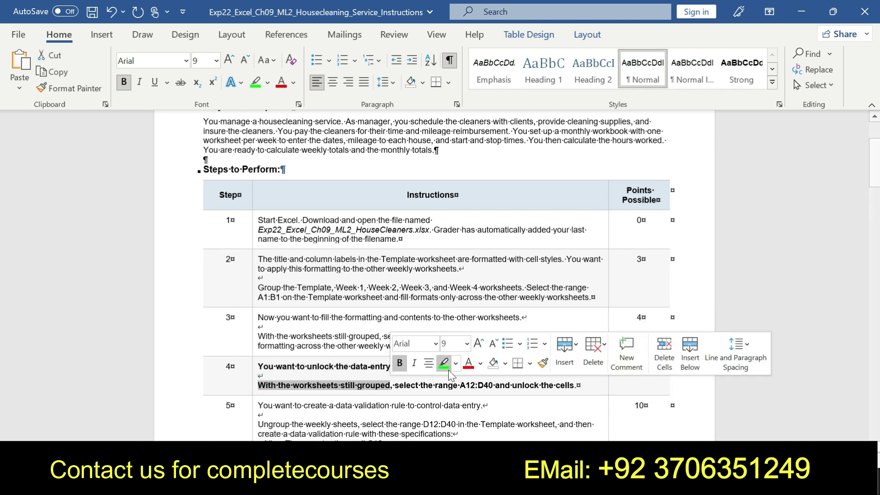
{"action": "left_click", "coordinate": [446, 368]}
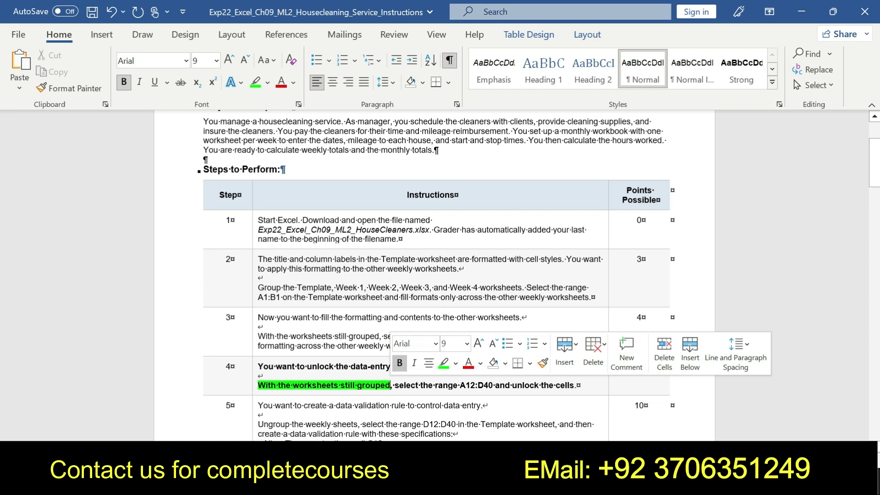
- Check in the Excel workbook whether the worksheets are still grouped, and return to the Word instructions
{"action": "left_click", "coordinate": [490, 486]}
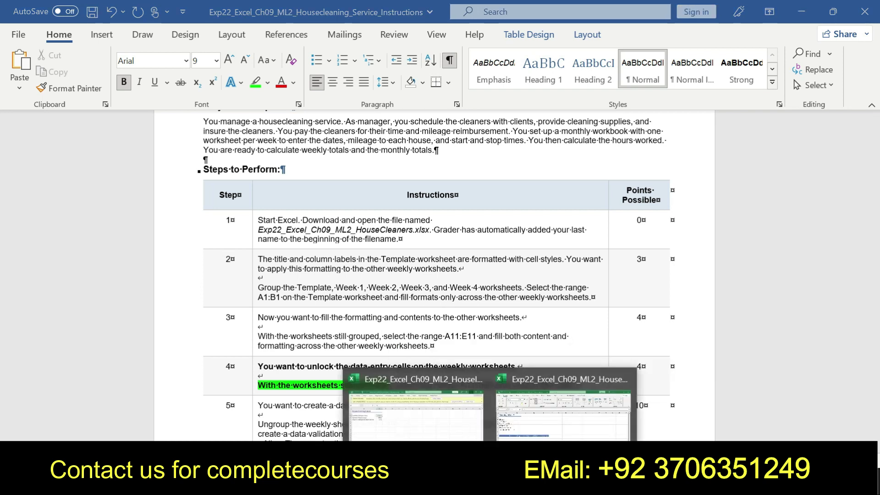
{"action": "left_click", "coordinate": [564, 411]}
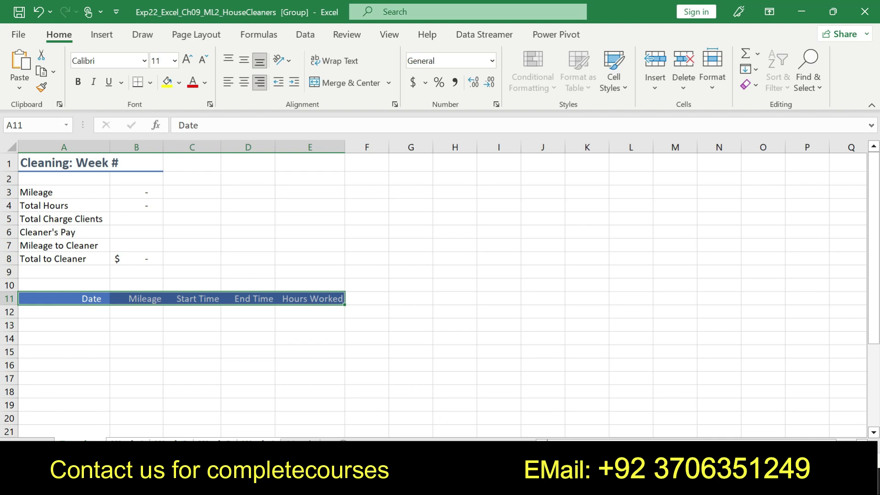
{"action": "key", "text": "alt+Tab"}
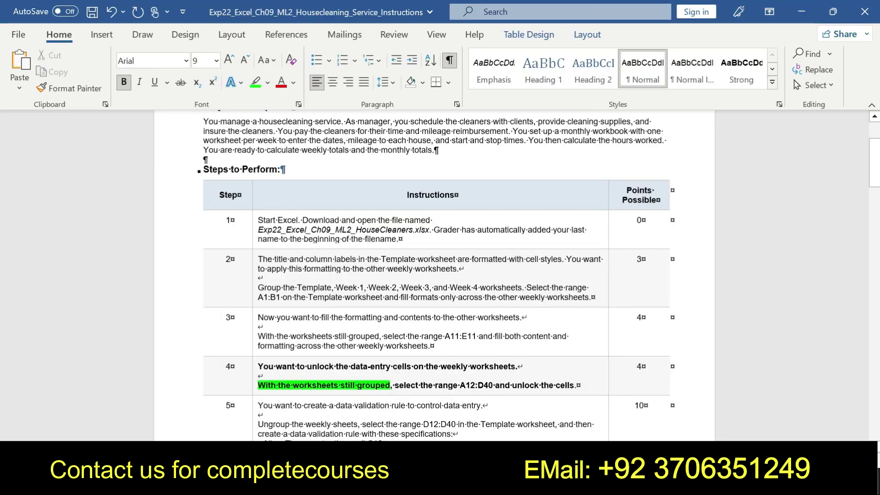
- Copy the range reference A12:D40 from step 4 and highlight "and unlock the cells" bright green
{"action": "left_click_drag", "start_coordinate": [460, 387], "coordinate": [489, 392]}
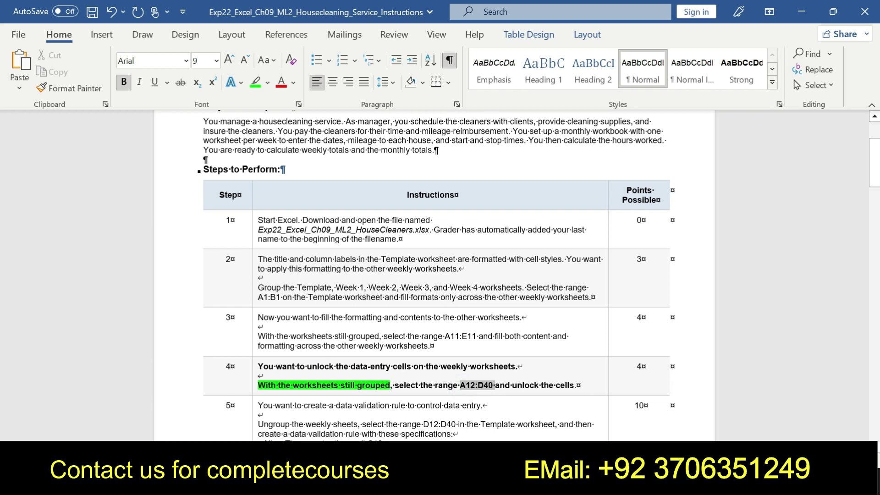
{"action": "key", "text": "ctrl+c"}
{"action": "left_click_drag", "start_coordinate": [496, 386], "coordinate": [575, 386]}
{"action": "left_click", "coordinate": [592, 370]}
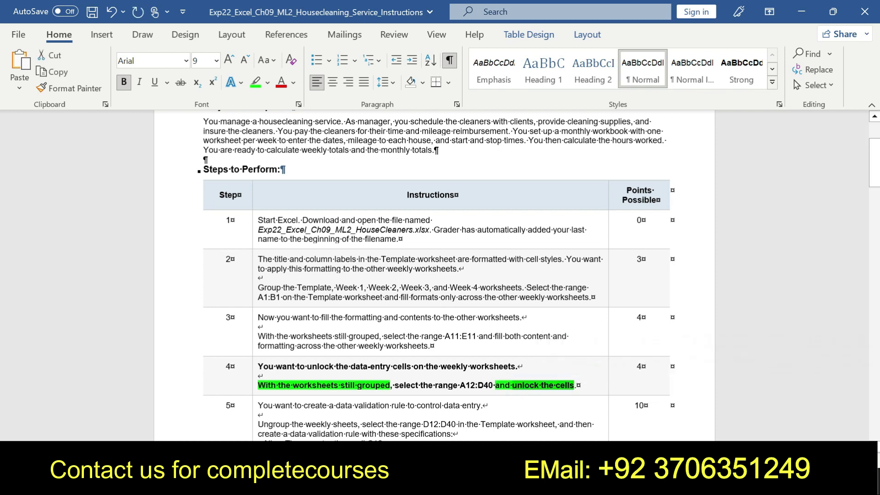
- Switch to the grouped HouseCleaners workbook in Excel and select the range A12:D40
{"action": "mouse_move", "coordinate": [489, 486]}
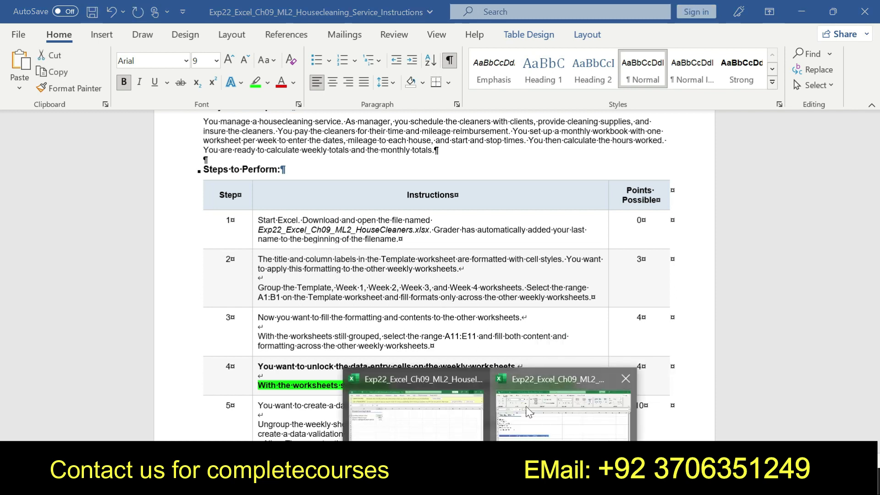
{"action": "left_click", "coordinate": [530, 412]}
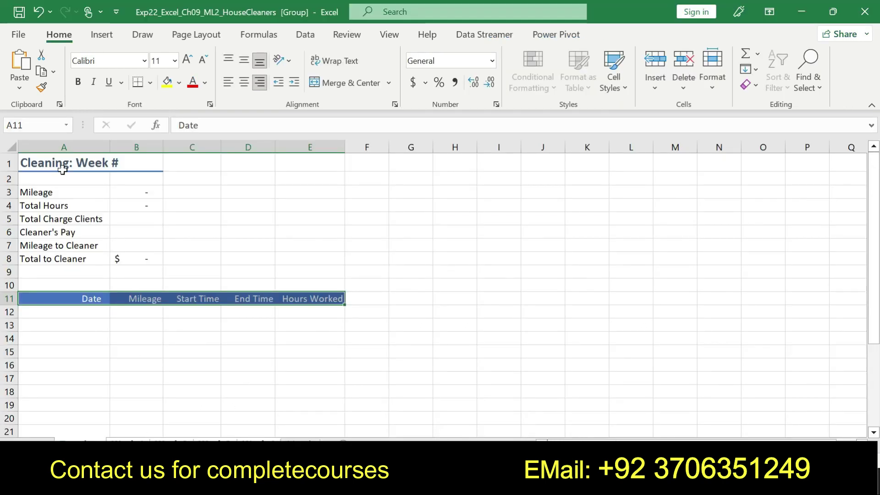
{"action": "left_click", "coordinate": [30, 128]}
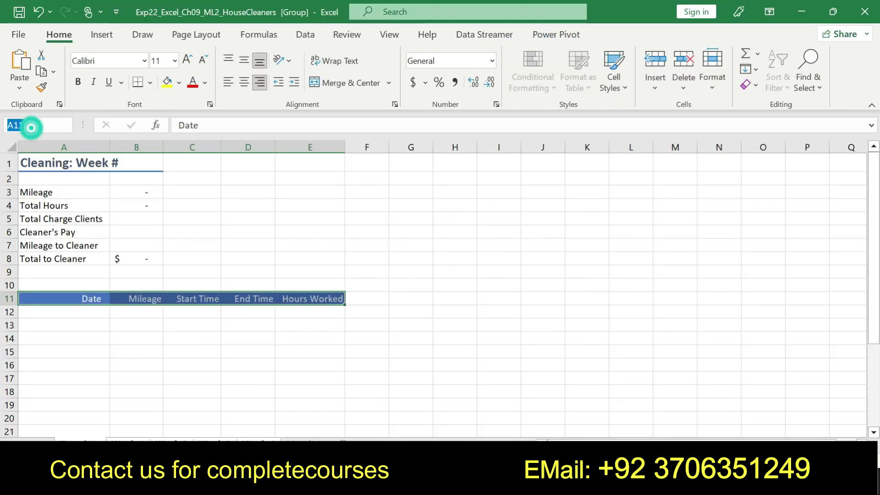
{"action": "key", "text": "BackSpace"}
{"action": "type", "text": "A12:D40"}
{"action": "key", "text": "Return"}
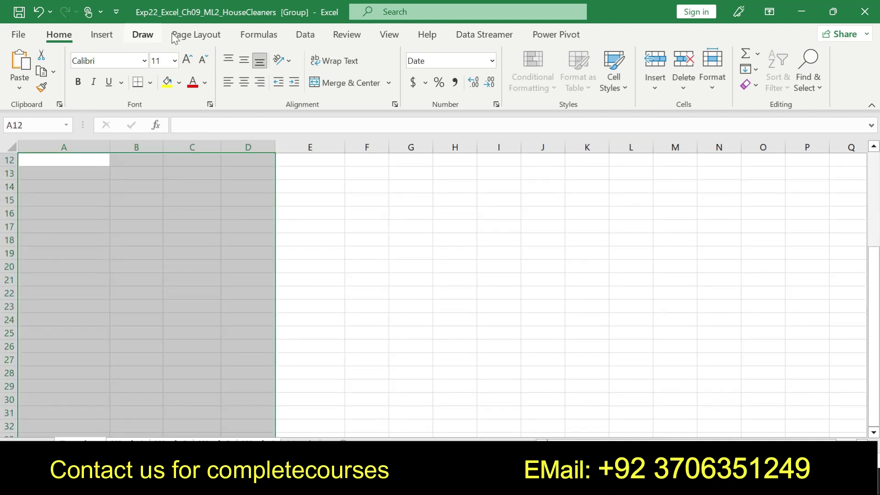
{"action": "left_click", "coordinate": [304, 35]}
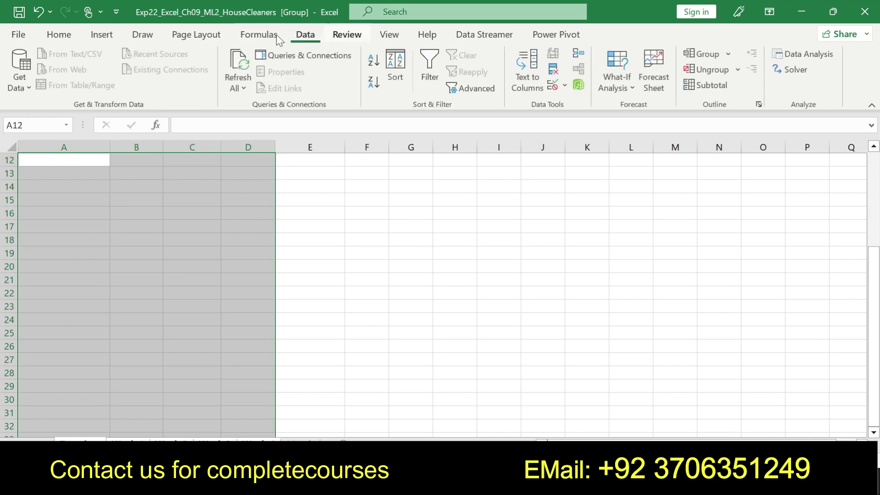
{"action": "left_click", "coordinate": [59, 34]}
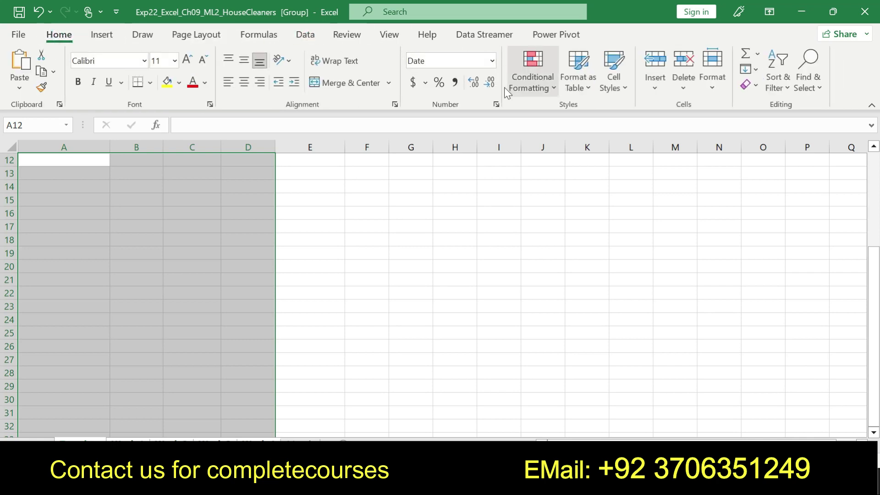
{"action": "left_click", "coordinate": [625, 88]}
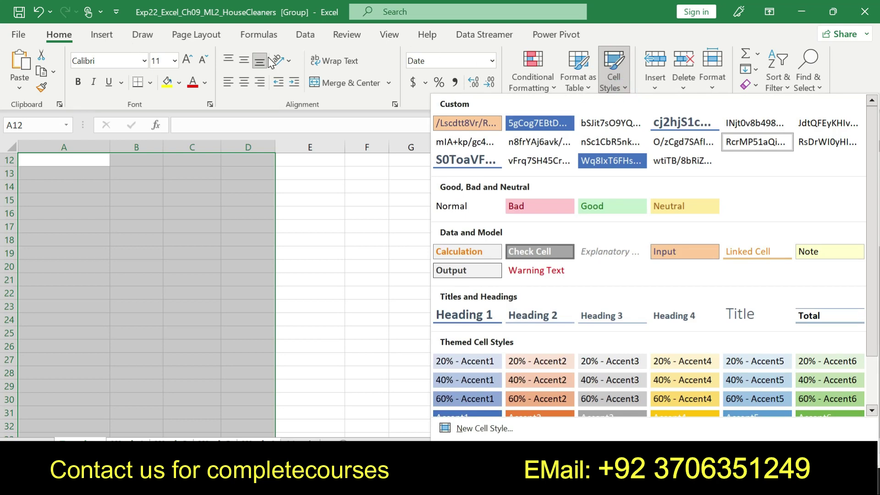
- Unlock the selected data-entry cells A12:D40 on the grouped worksheets by turning off Locked in the Format Cells protection settings
{"action": "left_click", "coordinate": [713, 83]}
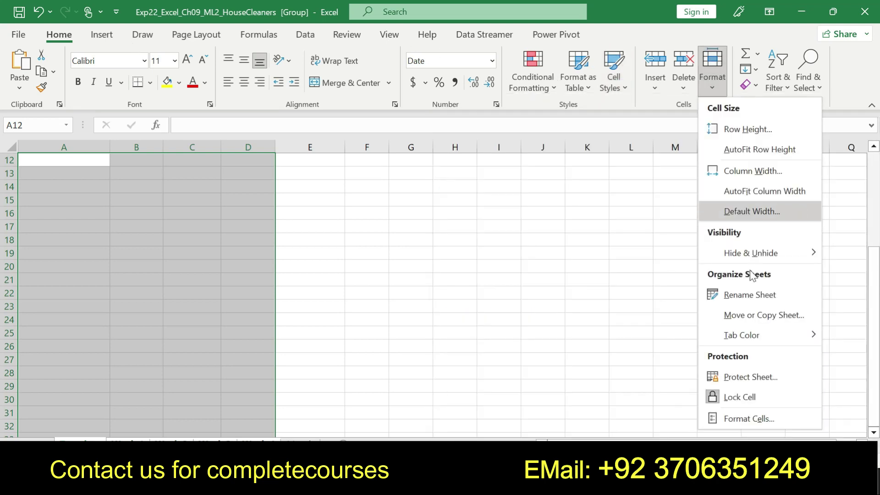
{"action": "left_click", "coordinate": [744, 418]}
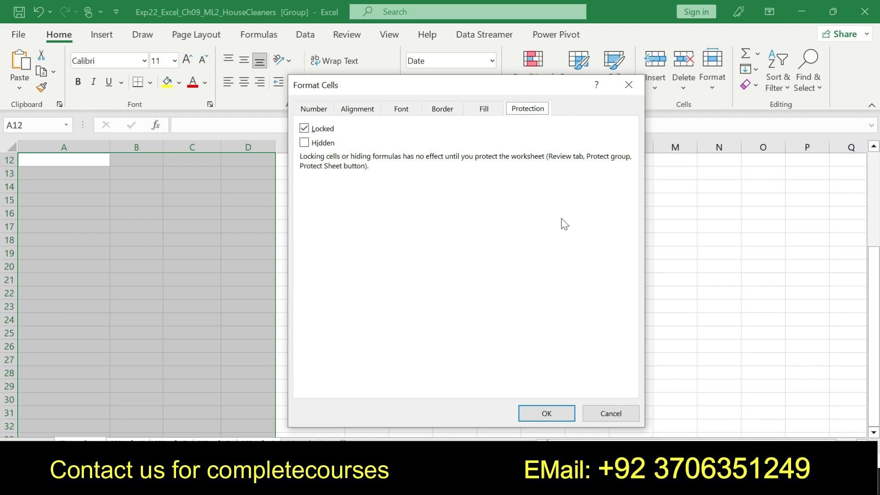
{"action": "left_click", "coordinate": [305, 128]}
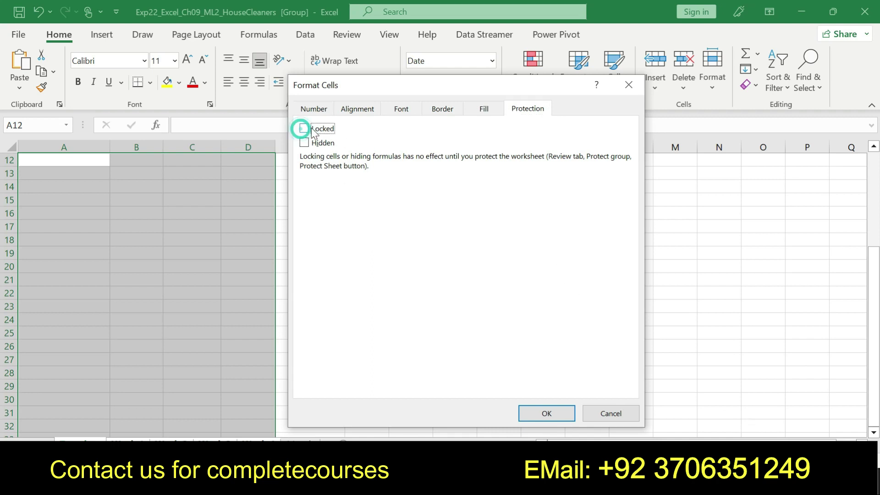
{"action": "left_click", "coordinate": [545, 414]}
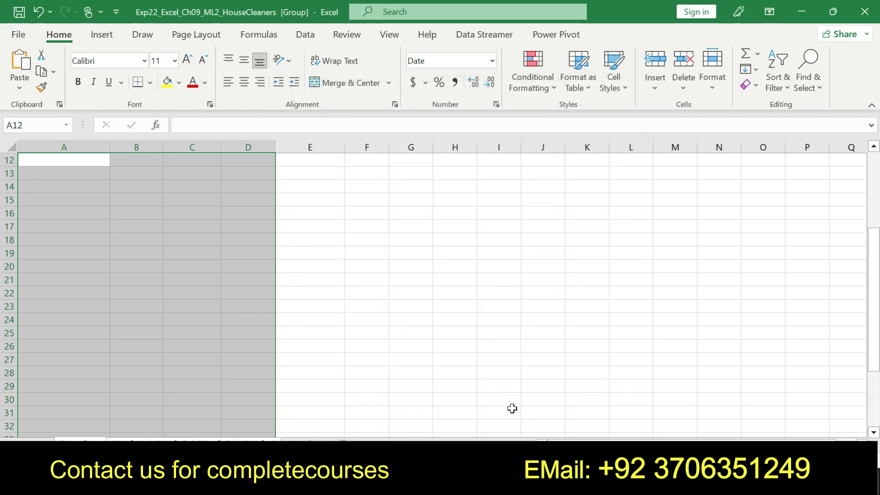
- Return to the Word instructions, undo the green highlight in step 4, and select the step 5 data validation text
{"action": "key", "text": "alt+Tab"}
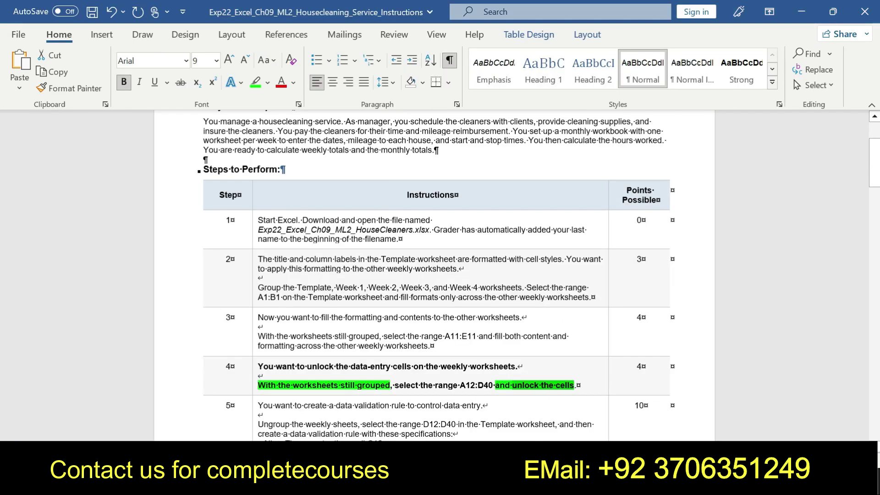
{"action": "key", "text": "ctrl+z"}
{"action": "key", "text": "ctrl+z"}
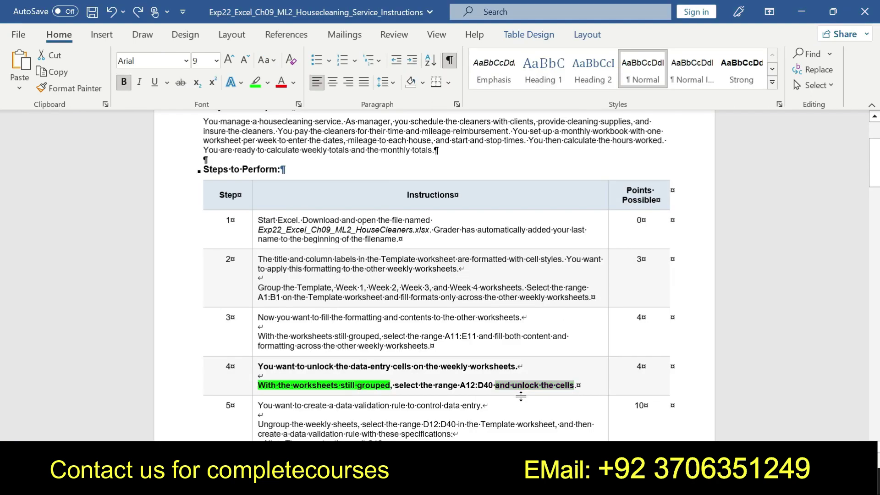
{"action": "left_click_drag", "start_coordinate": [875, 184], "coordinate": [875, 200]}
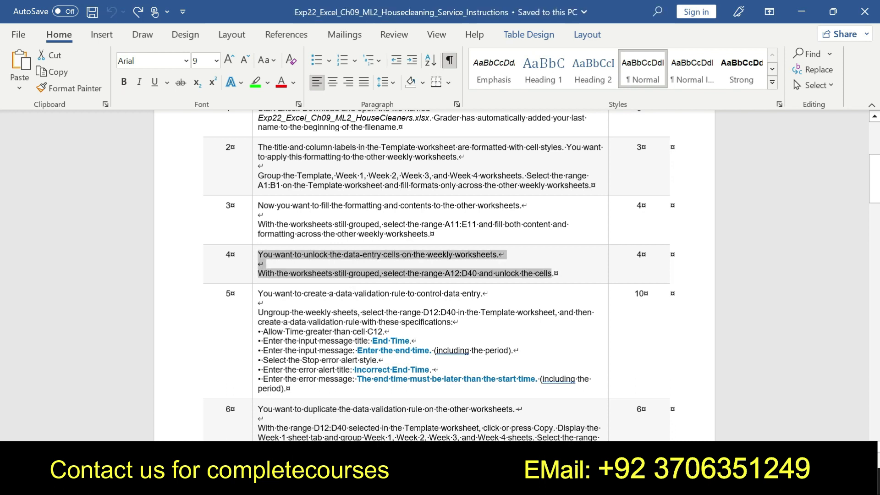
{"action": "left_click_drag", "start_coordinate": [258, 293], "coordinate": [288, 388]}
{"action": "right_click", "coordinate": [500, 378]}
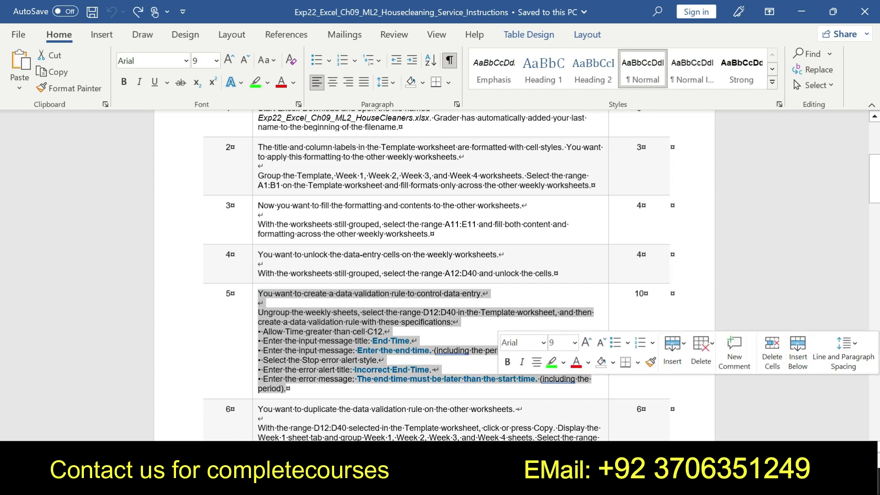
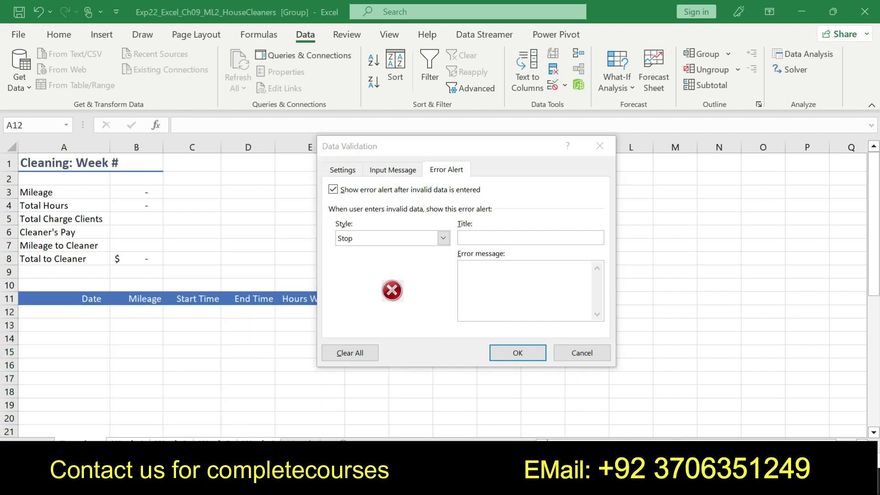
- Copy "Incorrect End Time" from step 5 and set the error alert title to "Incorrect End Time." in Excel's Data Validation dialog
{"action": "left_click_drag", "start_coordinate": [362, 371], "coordinate": [432, 372]}
{"action": "key", "text": "ctrl+c"}
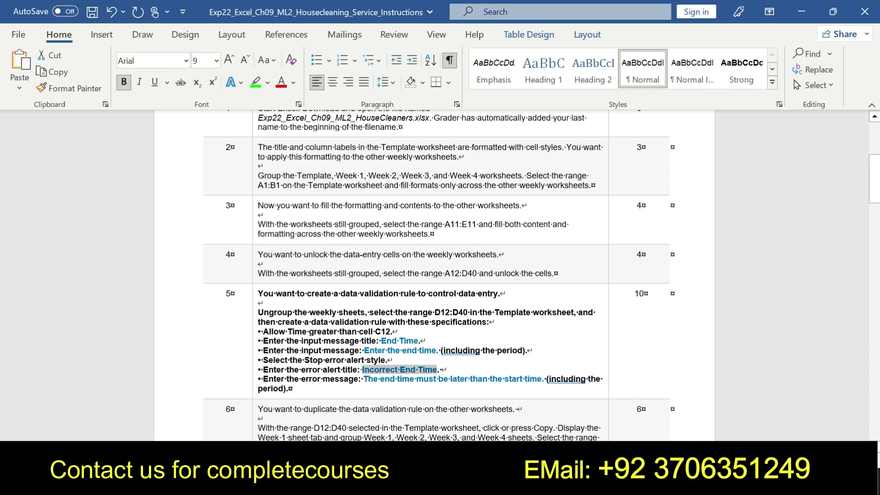
{"action": "mouse_move", "coordinate": [491, 481]}
{"action": "left_click", "coordinate": [536, 426]}
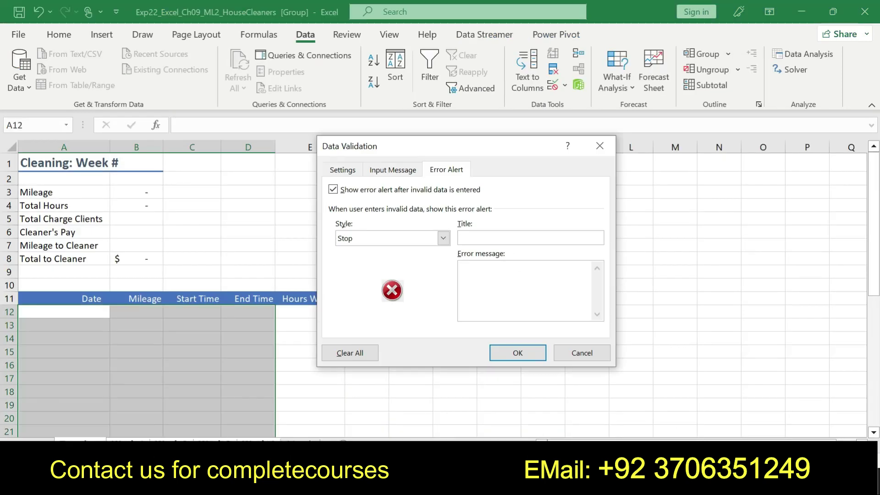
{"action": "key", "text": "ctrl+v"}
{"action": "type", "text": "."}
{"action": "left_click", "coordinate": [501, 272]}
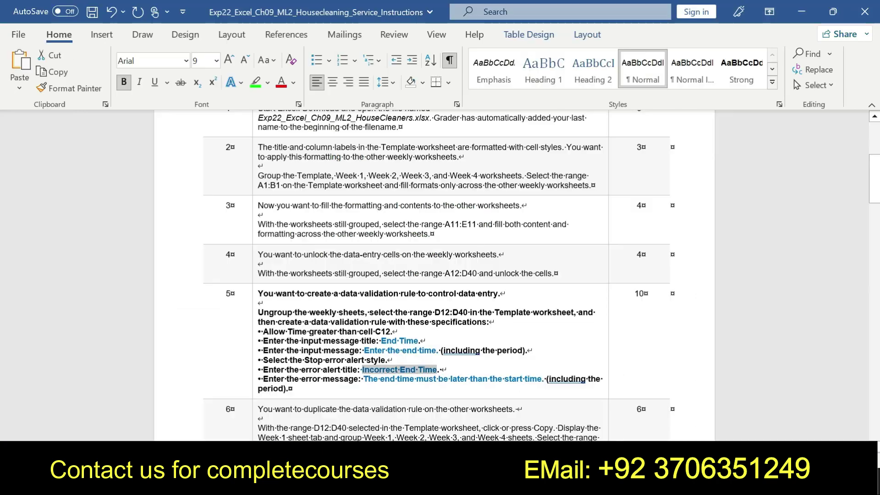
- Return to the Word instructions, highlight "The end time must be later than the start time" bright green, and copy it
{"action": "key", "text": "alt+Tab"}
{"action": "left_click_drag", "start_coordinate": [365, 379], "coordinate": [542, 378]}
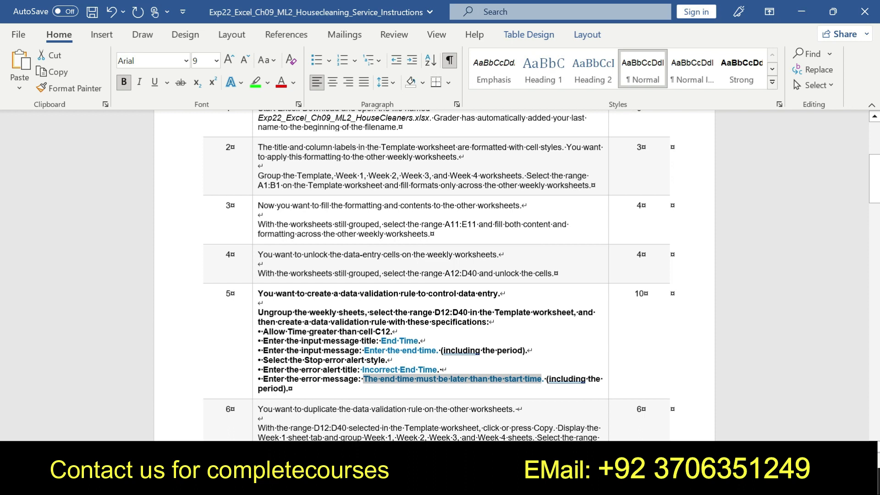
{"action": "left_click", "coordinate": [593, 361]}
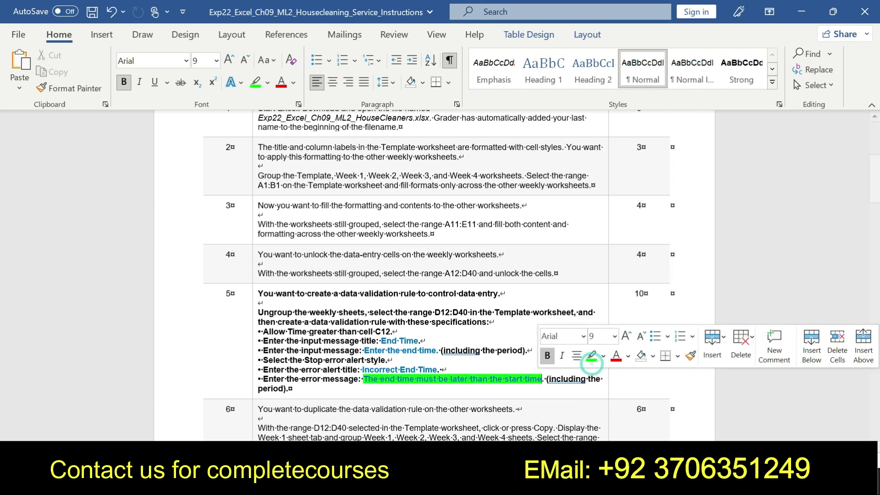
{"action": "left_click_drag", "start_coordinate": [364, 379], "coordinate": [542, 383]}
{"action": "key", "text": "ctrl+c"}
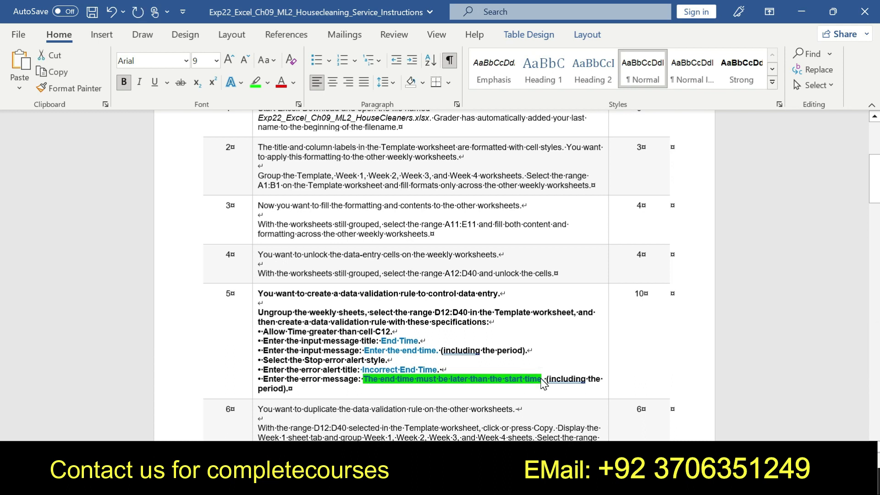
- Switch to the HouseCleaners workbook, enter "The end time must be later than the start time" as the error message, and apply the rule
{"action": "left_click", "coordinate": [490, 485]}
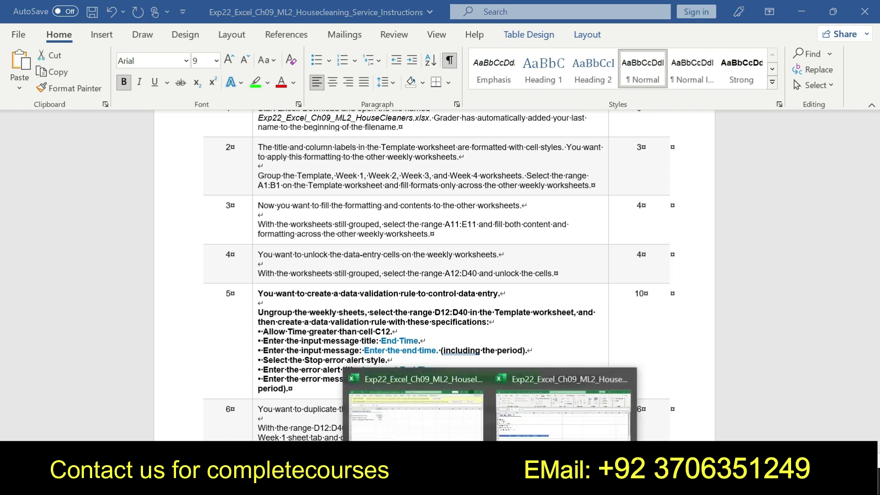
{"action": "left_click", "coordinate": [564, 415]}
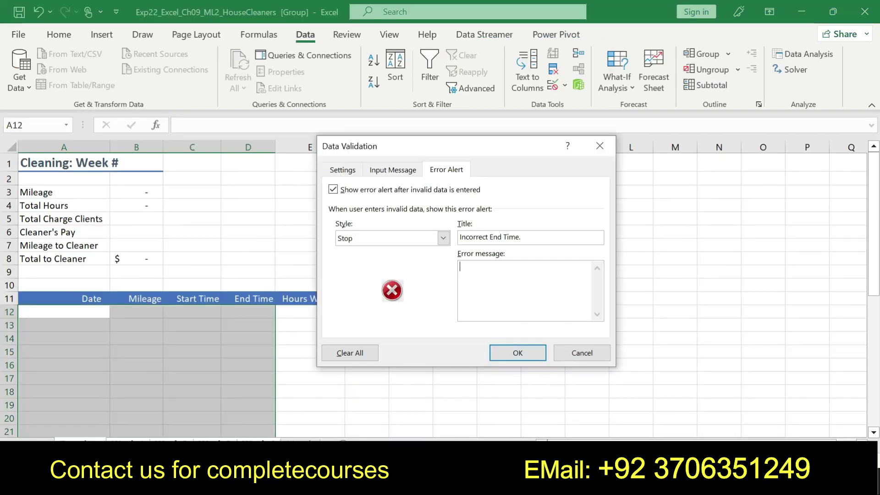
{"action": "key", "text": "ctrl+v"}
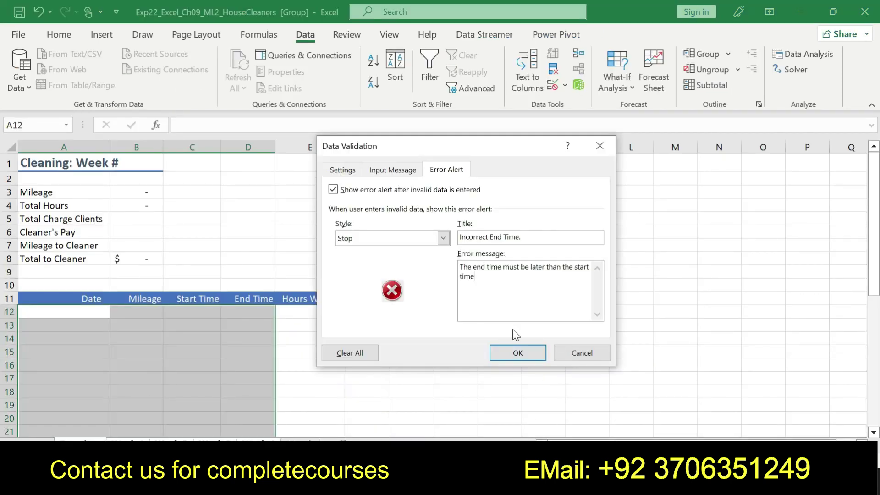
{"action": "left_click", "coordinate": [504, 354]}
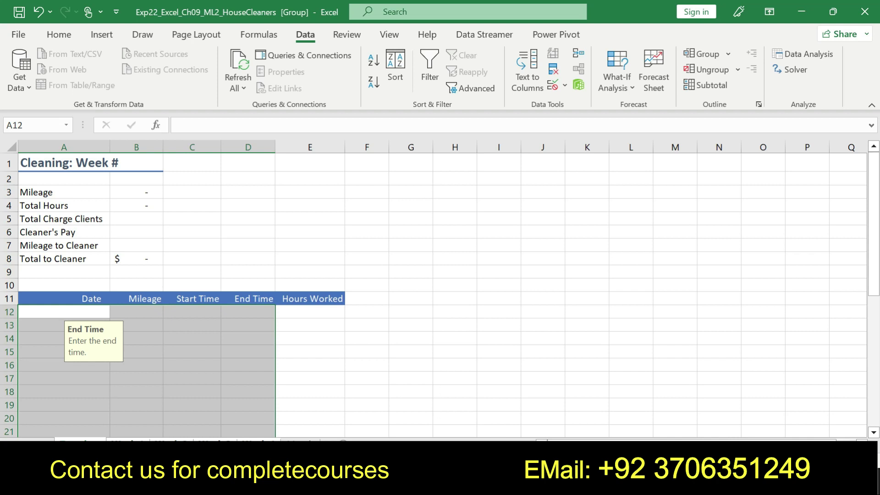
- Return to the Word instructions, undo the error message highlight, and make the step 6 text bold with bright green highlighting
{"action": "key", "text": "alt+Tab"}
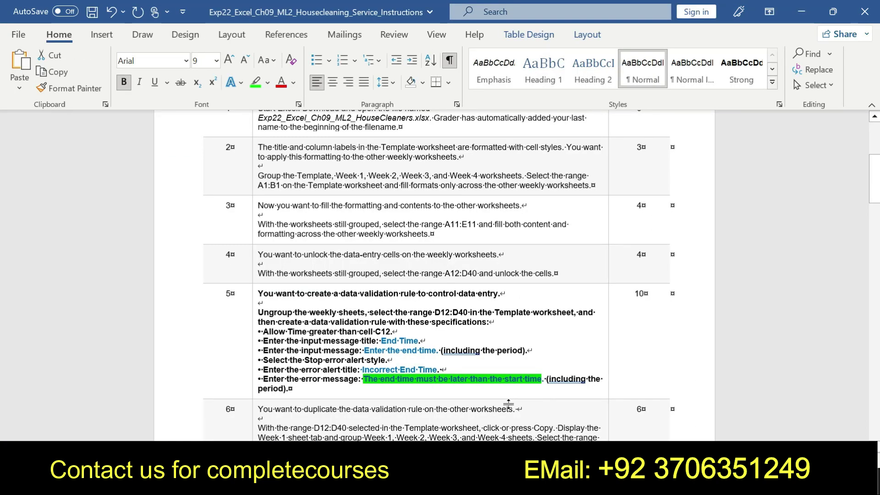
{"action": "key", "text": "ctrl+z"}
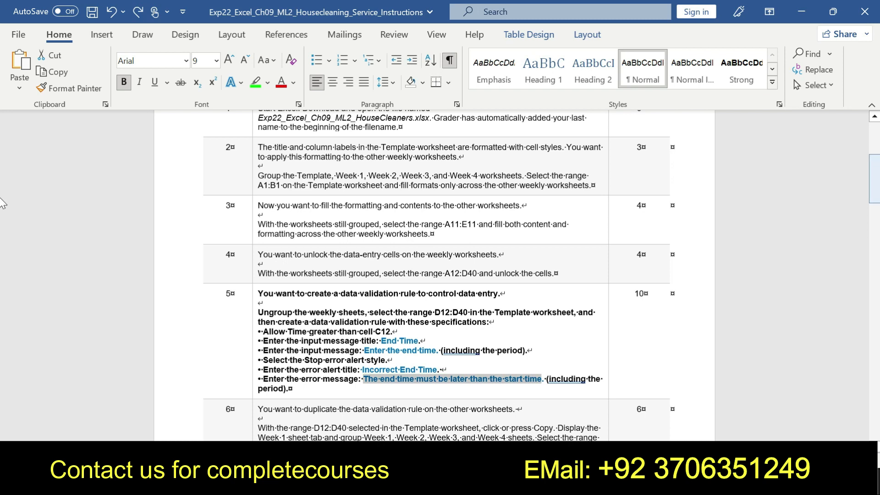
{"action": "scroll", "coordinate": [4, 205], "scroll_direction": "down", "scroll_amount": 5}
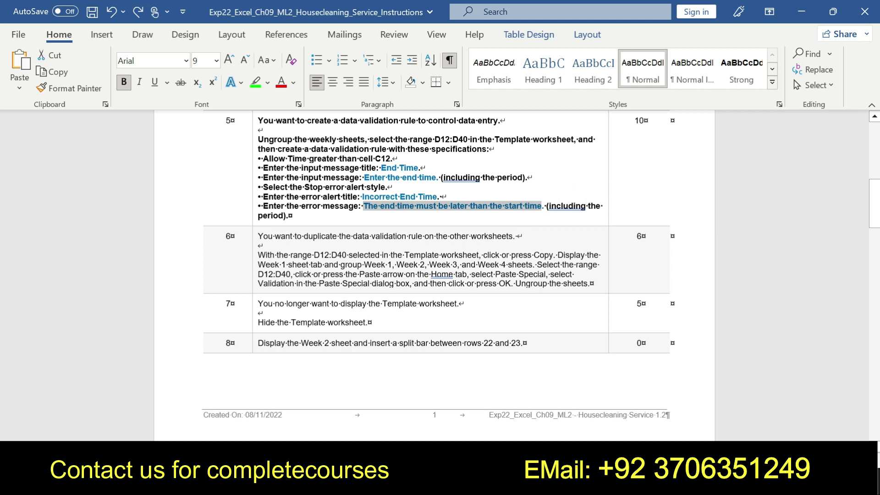
{"action": "left_click_drag", "start_coordinate": [258, 236], "coordinate": [591, 286]}
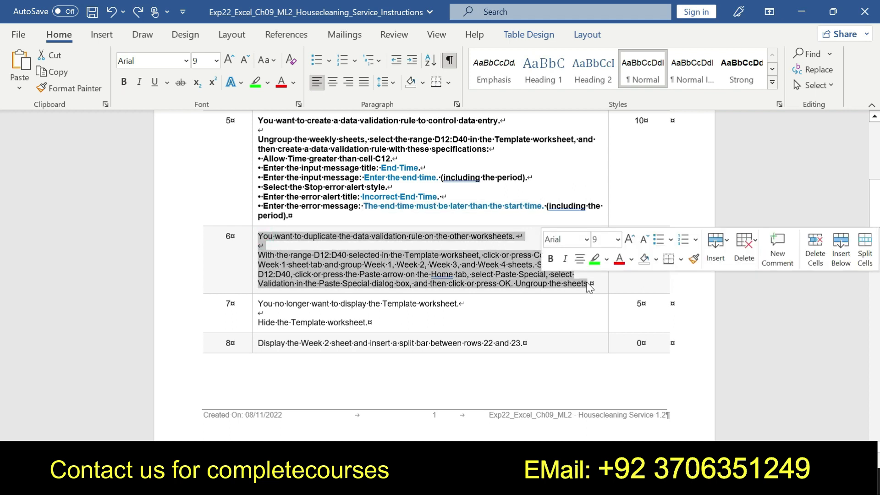
{"action": "left_click", "coordinate": [551, 260]}
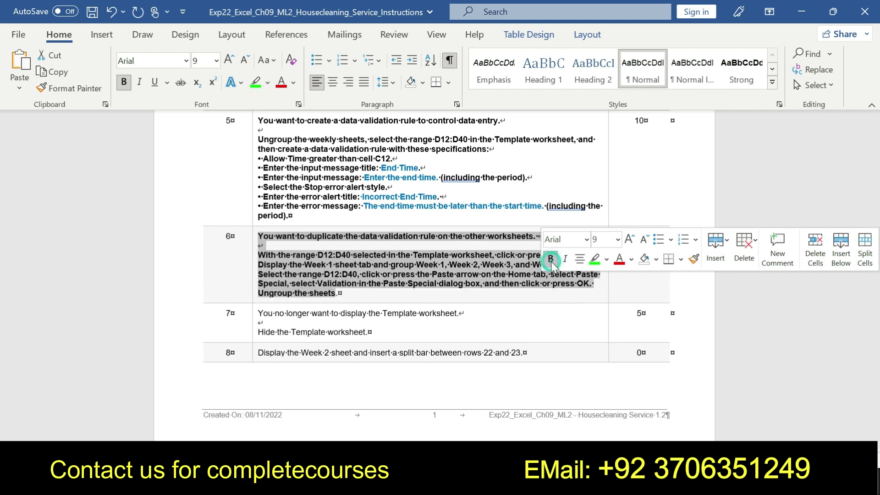
{"action": "left_click", "coordinate": [595, 266]}
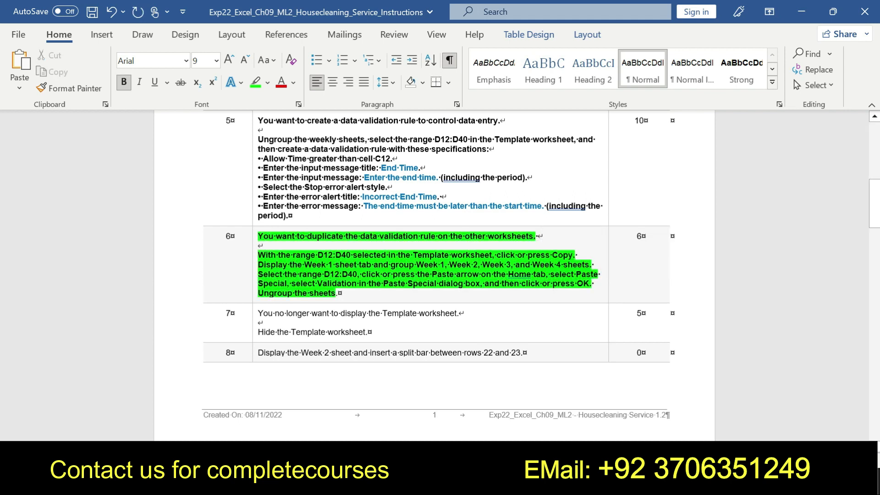
- Read the step 6 instructions on duplicating the D12:D40 validation rule across the weekly worksheets
{"action": "left_click", "coordinate": [259, 256]}
{"action": "left_click_drag", "start_coordinate": [260, 256], "coordinate": [338, 293]}
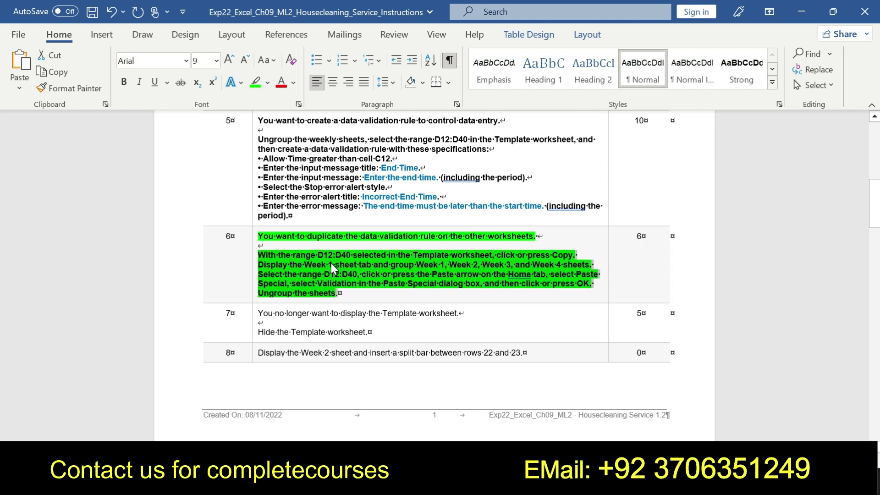
{"action": "left_click", "coordinate": [284, 269]}
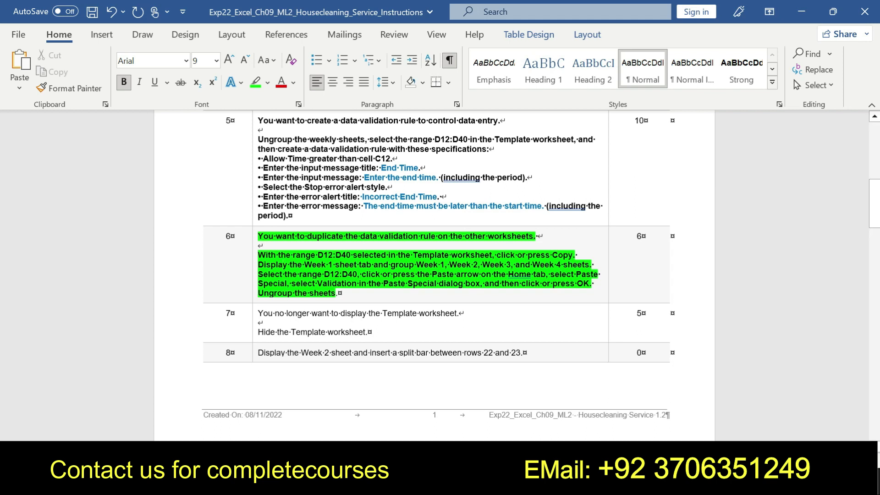
{"action": "left_click_drag", "start_coordinate": [317, 255], "coordinate": [344, 259]}
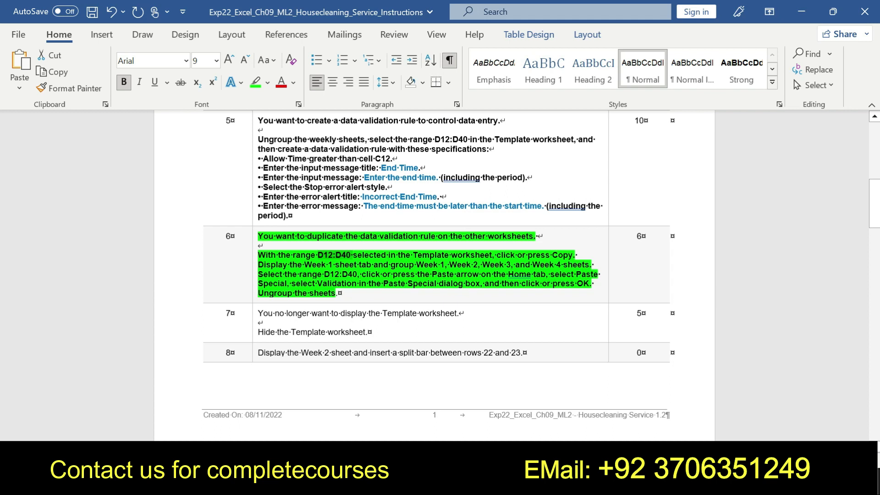
{"action": "left_click", "coordinate": [394, 260]}
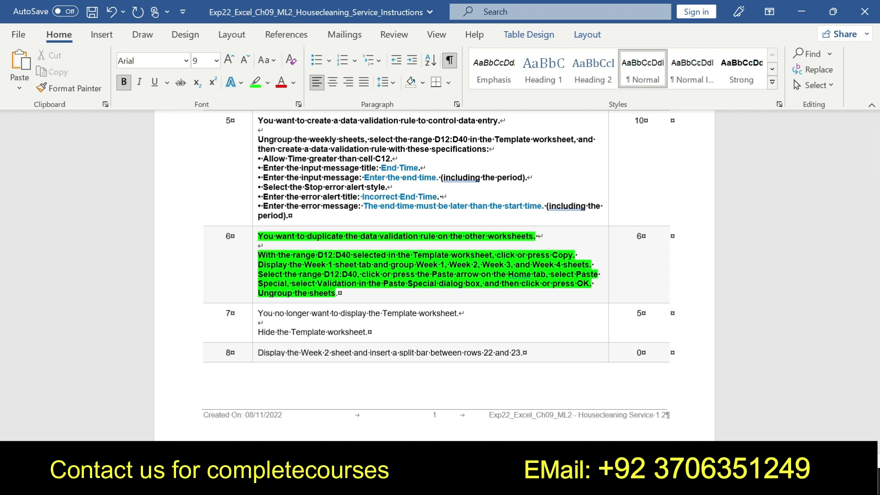
- Switch to the Exp22_Excel_Ch09_ML2_HouseCleaners workbook in Excel
{"action": "left_click", "coordinate": [490, 485]}
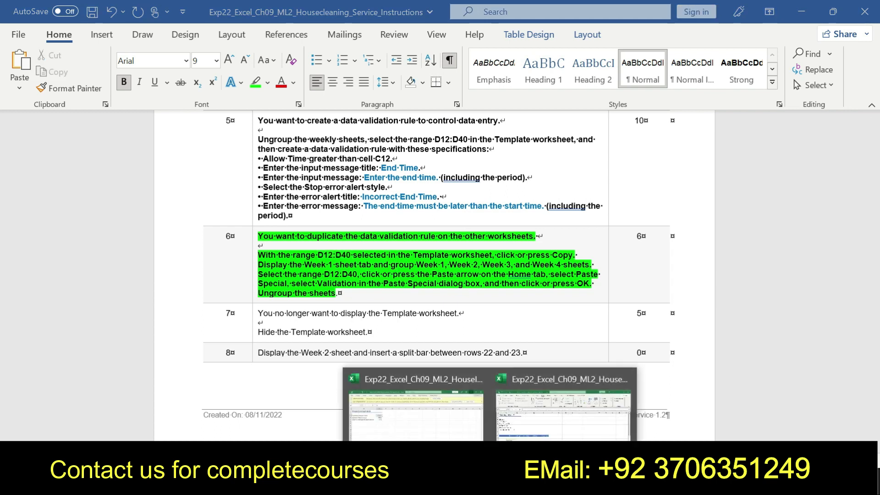
{"action": "left_click", "coordinate": [480, 421]}
{"action": "left_click", "coordinate": [485, 485]}
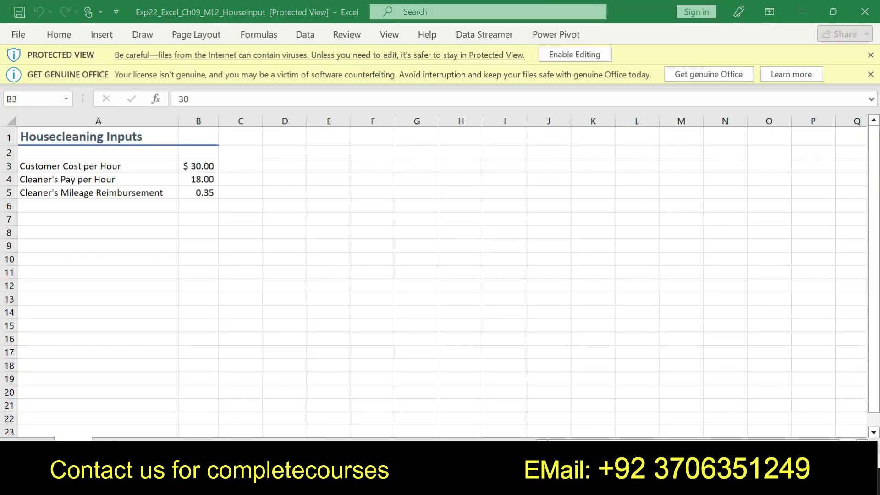
{"action": "left_click", "coordinate": [564, 401]}
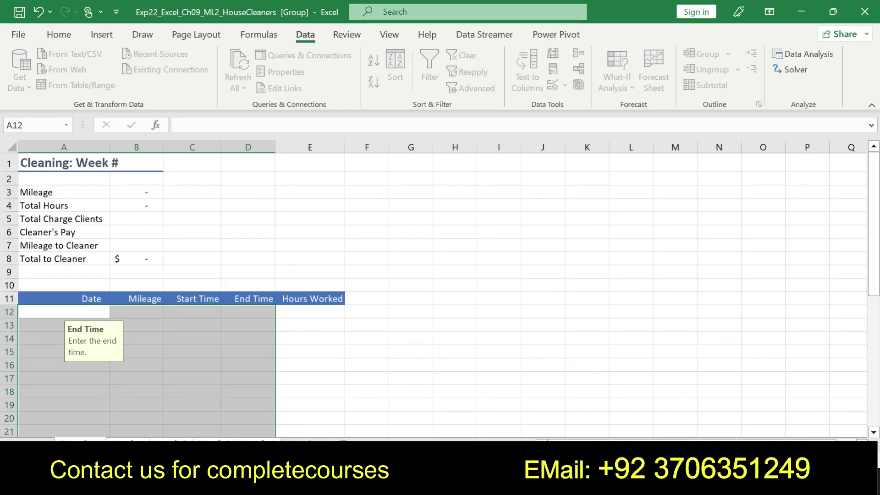
- Ungroup the worksheets and display the Template worksheet with its data-entry range selected
{"action": "key", "text": "ctrl+c"}
{"action": "key", "text": "ctrl+v"}
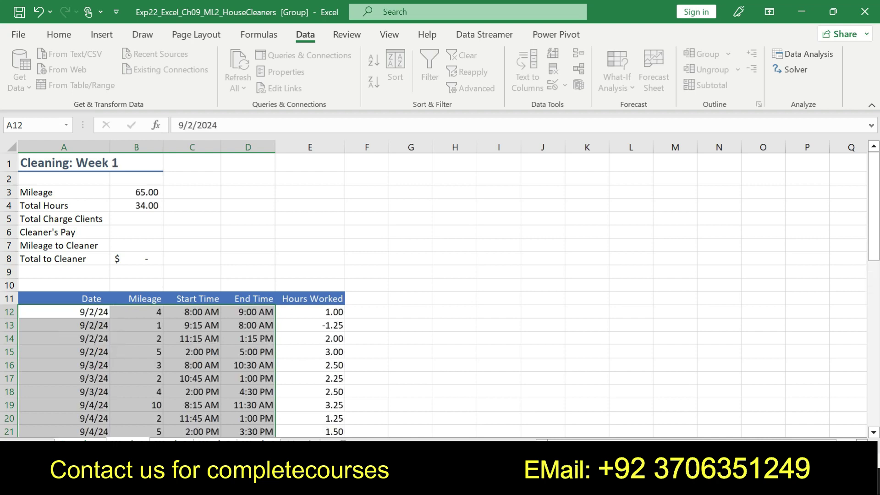
{"action": "right_click", "coordinate": [165, 439]}
{"action": "left_click", "coordinate": [183, 431]}
{"action": "left_click", "coordinate": [80, 442]}
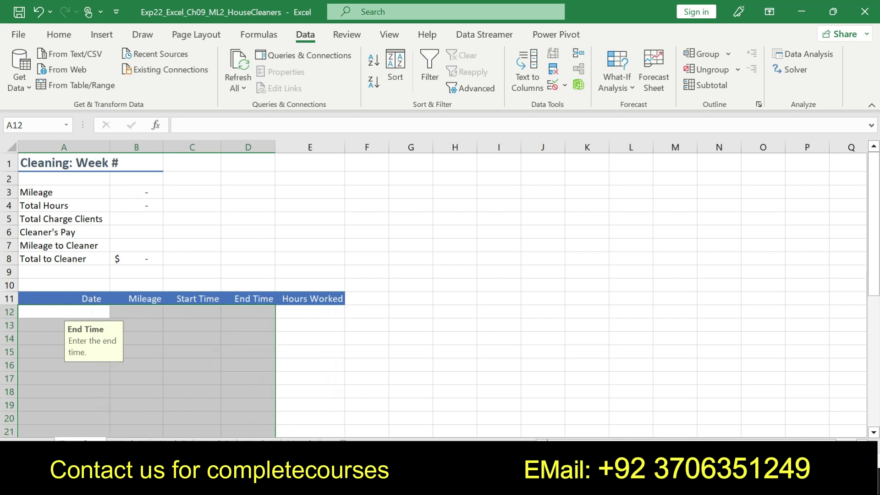
- Copy the range A12:D40 on the Template worksheet, display Week 1, and group it with the following weekly worksheets
{"action": "key", "text": "ctrl+c"}
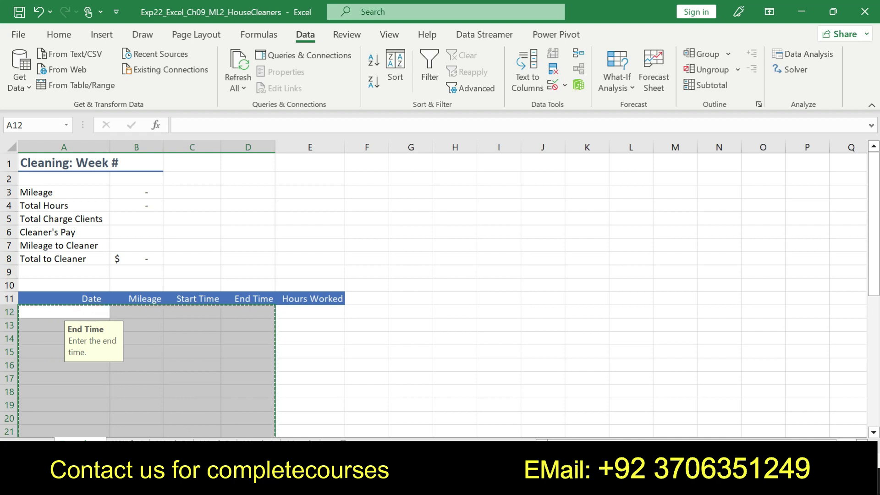
{"action": "key", "text": "ctrl+v"}
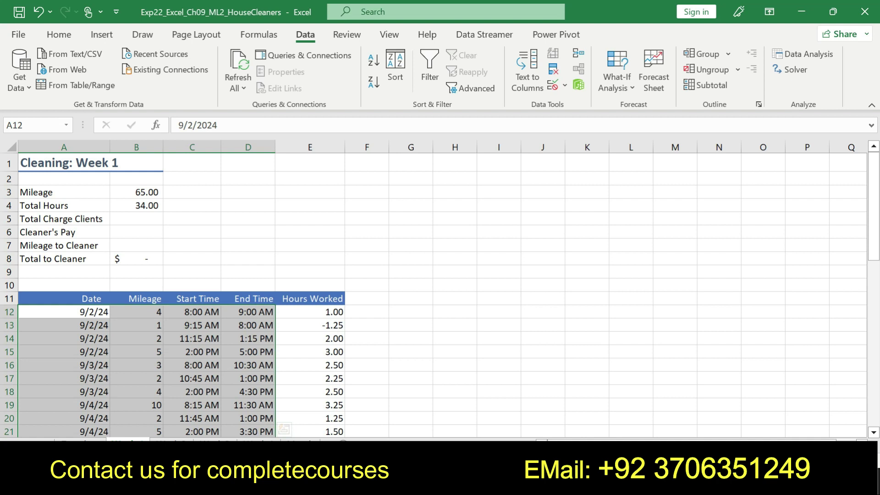
{"action": "left_click", "coordinate": [171, 440], "text": "shift"}
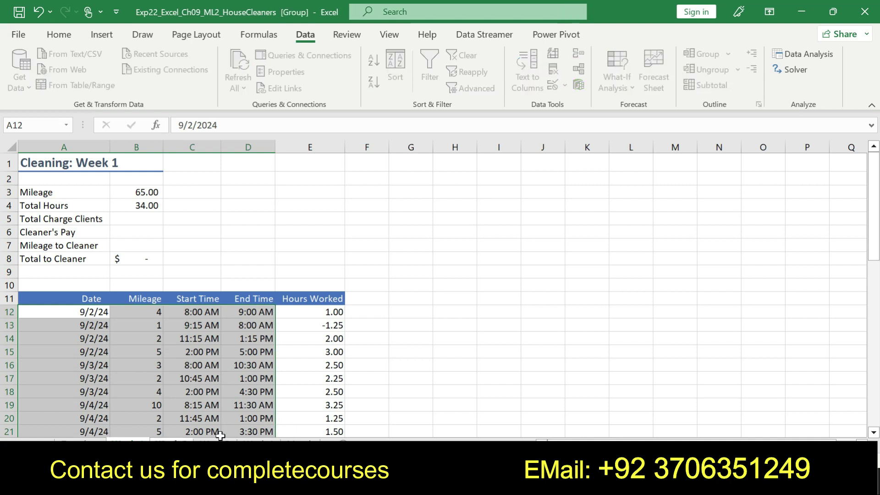
- Check the Date entries from A12 down to A22 on the grouped Week 1 worksheet and deselect the range by selecting G15
{"action": "key", "text": "Return"}
{"action": "key", "text": "Return"}
{"action": "key", "text": "Return"}
{"action": "key", "text": "Return"}
{"action": "key", "text": "Return"}
{"action": "key", "text": "Return"}
{"action": "key", "text": "Return"}
{"action": "key", "text": "Return"}
{"action": "key", "text": "Return"}
{"action": "key", "text": "Return"}
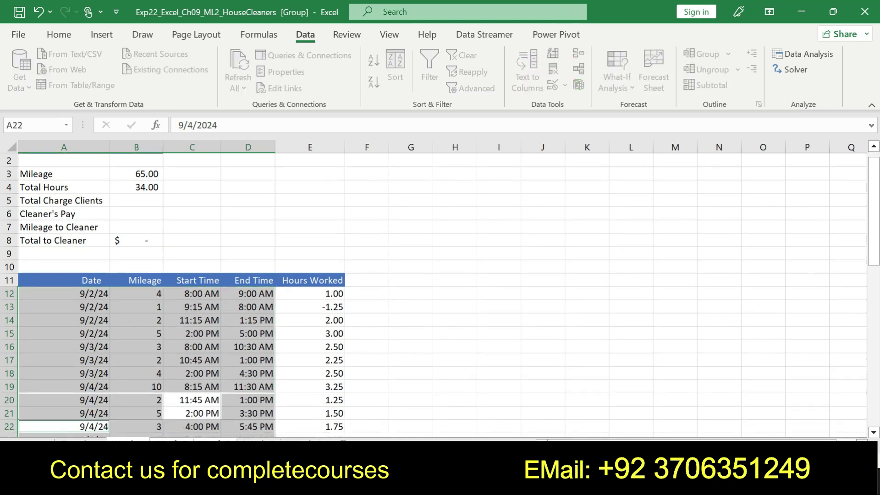
{"action": "left_click", "coordinate": [407, 338]}
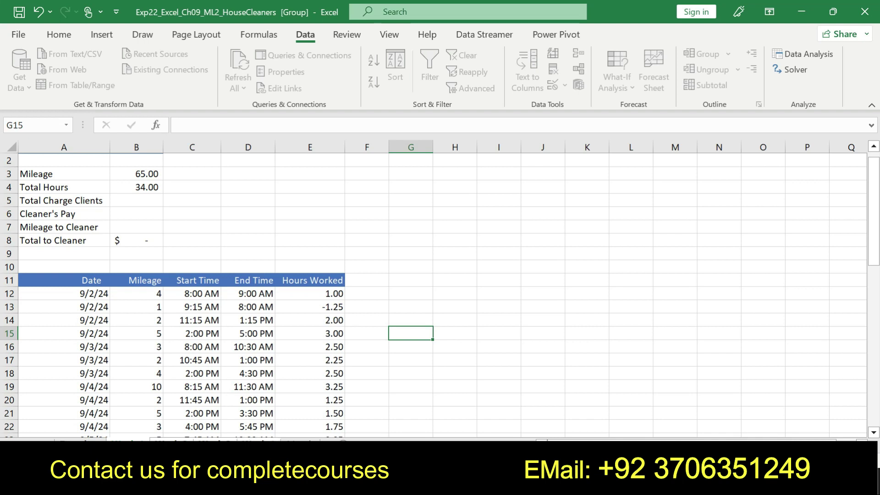
- Ungroup the weekly worksheets and return to the Template worksheet
{"action": "left_click", "coordinate": [80, 440]}
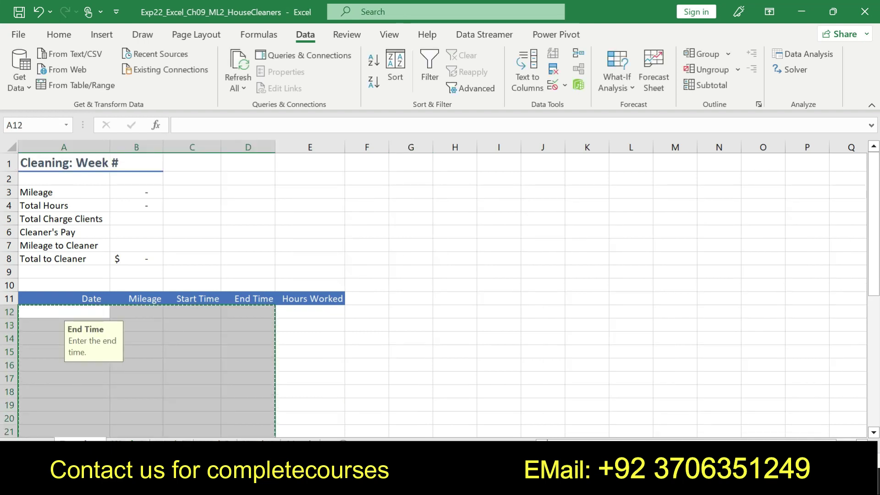
{"action": "key", "text": "ctrl+Page_Up"}
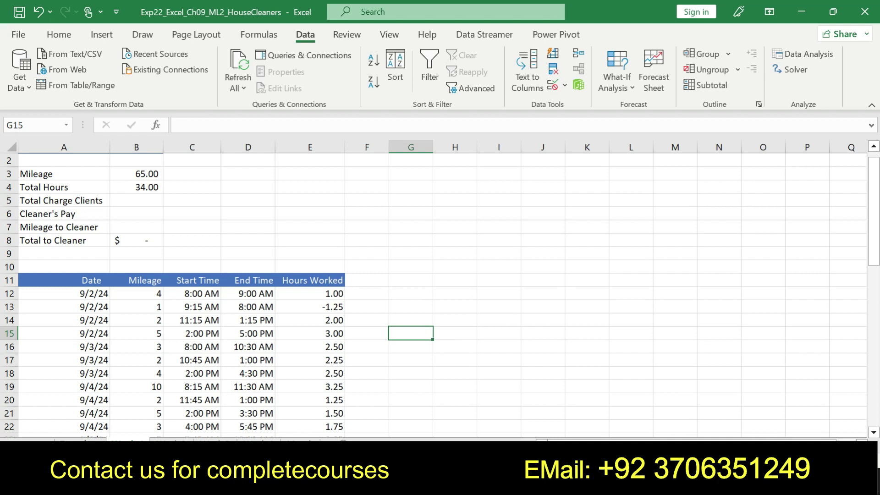
{"action": "key", "text": "ctrl+Page_Down"}
{"action": "key", "text": "ctrl+c"}
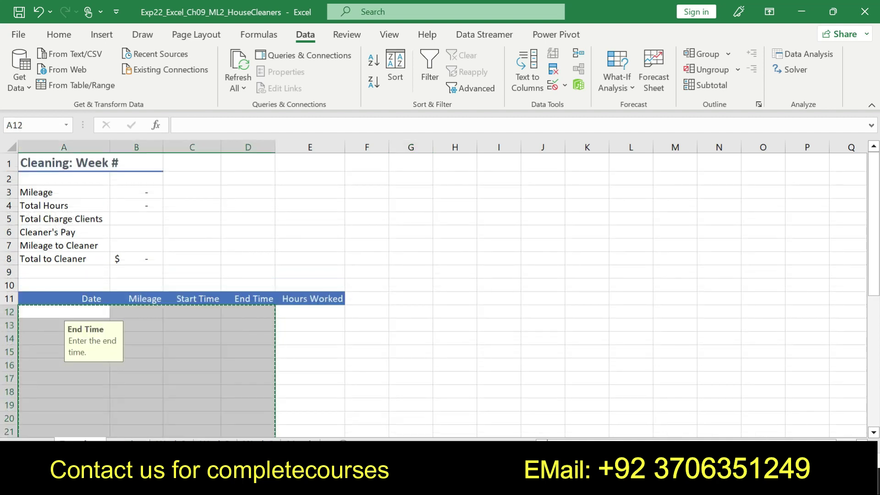
{"action": "left_click", "coordinate": [64, 312]}
- Copy the range reference D12:D40 from instruction 5 in the Word document and switch back to the HouseCleaners workbook in Excel
{"action": "key", "text": "alt+Tab"}
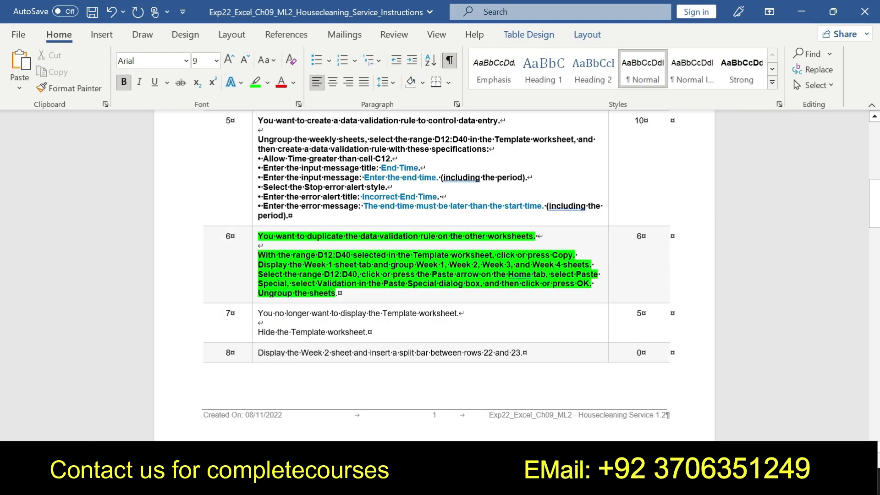
{"action": "left_click_drag", "start_coordinate": [435, 140], "coordinate": [469, 140]}
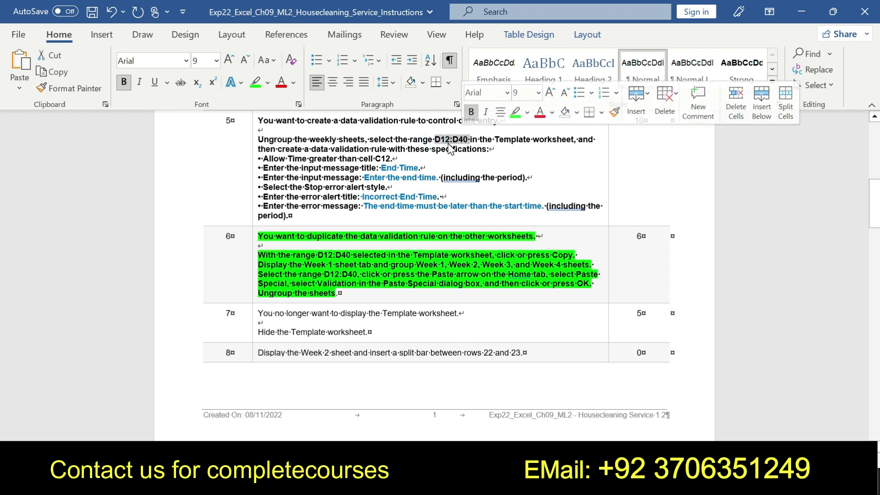
{"action": "key", "text": "ctrl+c"}
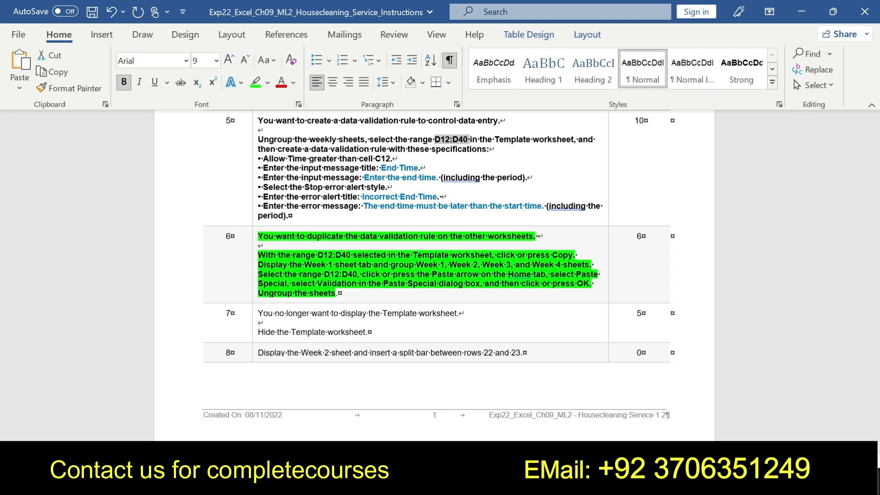
{"action": "left_click", "coordinate": [490, 485]}
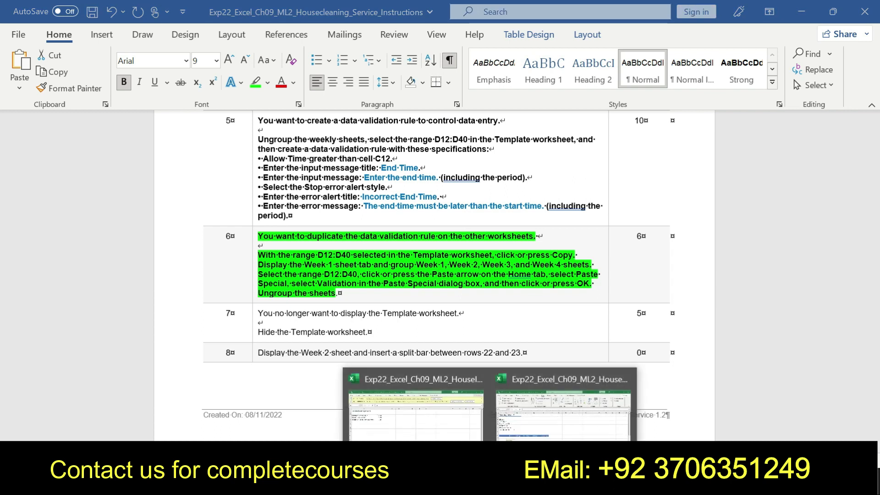
{"action": "left_click", "coordinate": [532, 406]}
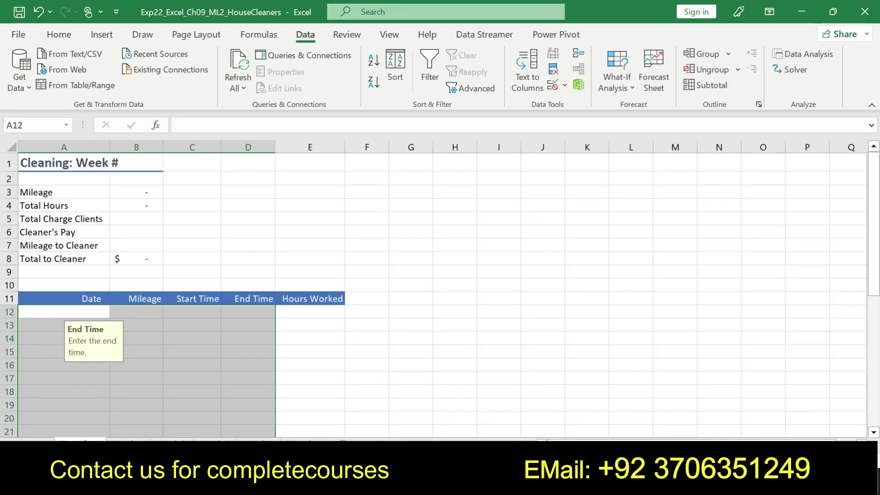
- Select the range D12:D40 on the Template worksheet using the copied reference
{"action": "left_click", "coordinate": [36, 125]}
{"action": "key", "text": "BackSpace"}
{"action": "key", "text": "ctrl+v"}
{"action": "key", "text": "Return"}
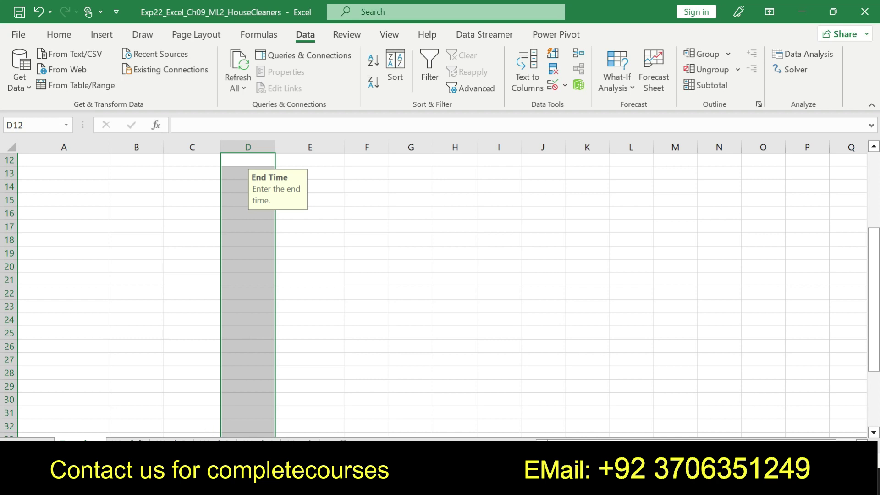
- Display Week 1, group it with the following weekly worksheets, and select the range D12:D40
{"action": "scroll", "coordinate": [433, 289], "scroll_direction": "up", "scroll_amount": 3}
{"action": "left_click", "coordinate": [410, 334]}
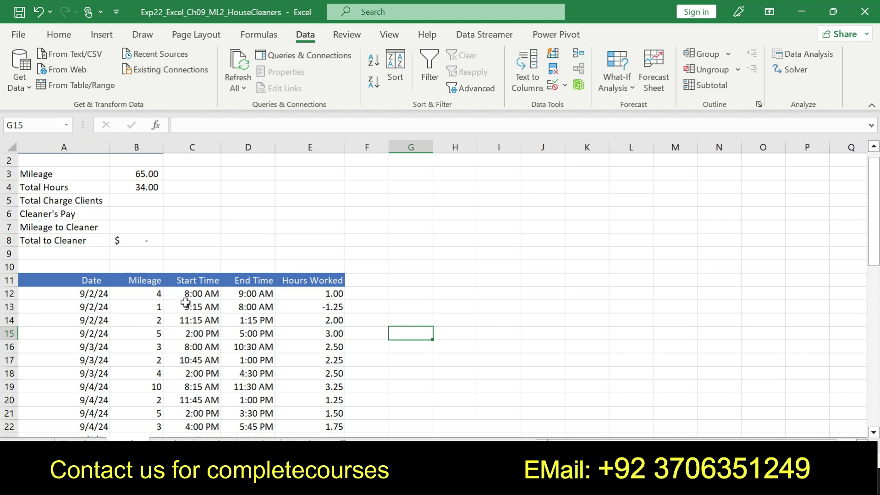
{"action": "left_click", "coordinate": [197, 439], "text": "shift"}
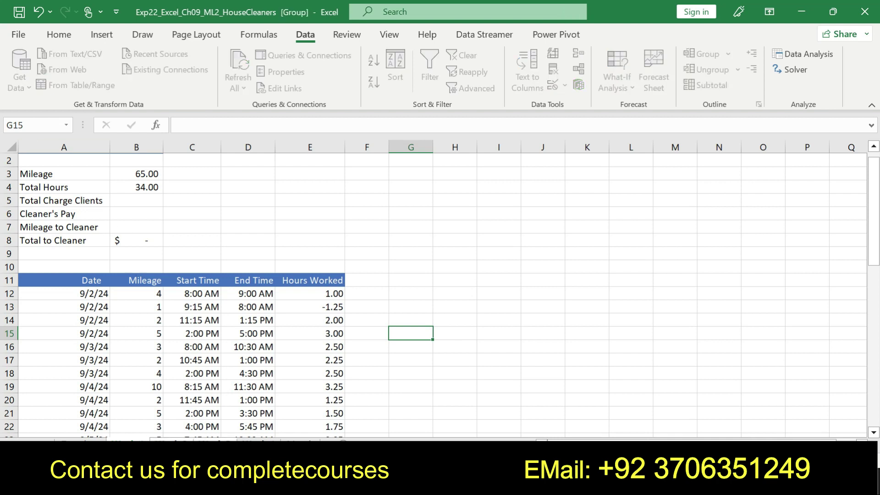
{"action": "left_click", "coordinate": [30, 125]}
{"action": "key", "text": "BackSpace"}
{"action": "type", "text": "D12:D40"}
{"action": "key", "text": "Return"}
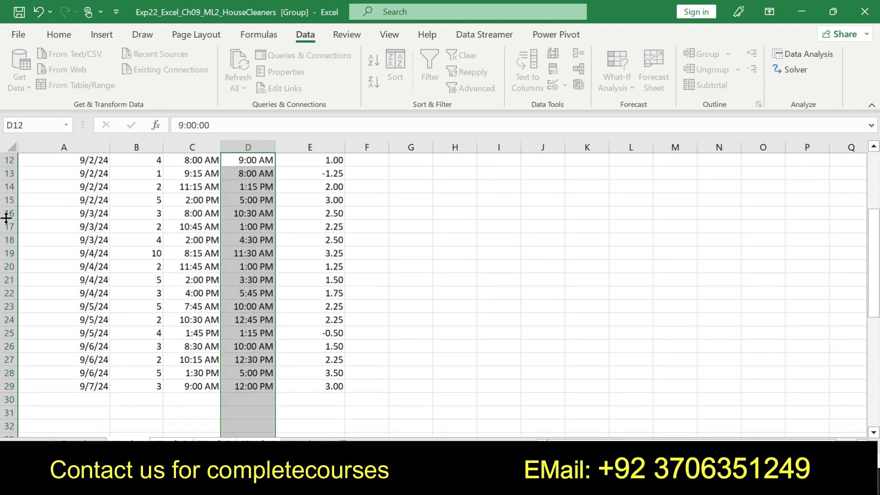
- Copy the range D12:D40 on the Template worksheet and regroup Week 1 with the following weekly worksheets
{"action": "left_click", "coordinate": [129, 440]}
{"action": "key", "text": "ctrl+c"}
{"action": "key", "text": "ctrl+Page_Down"}
{"action": "key", "text": "ctrl+v"}
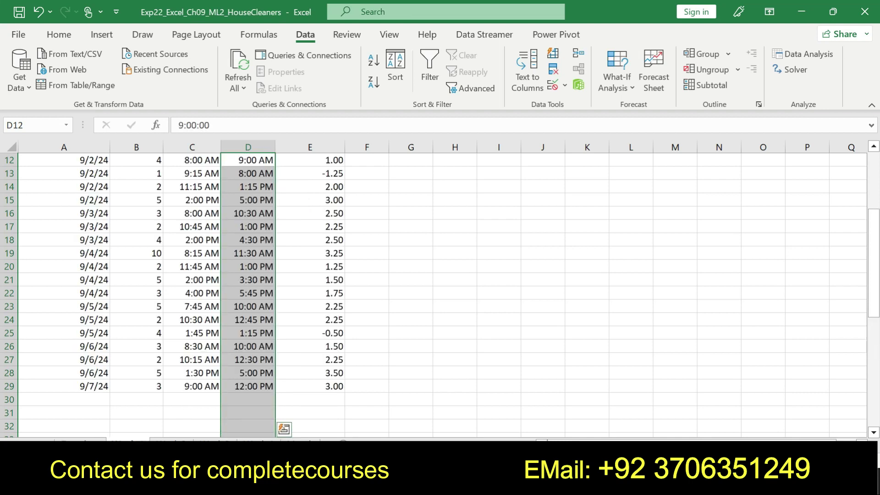
{"action": "left_click", "coordinate": [251, 440], "text": "shift"}
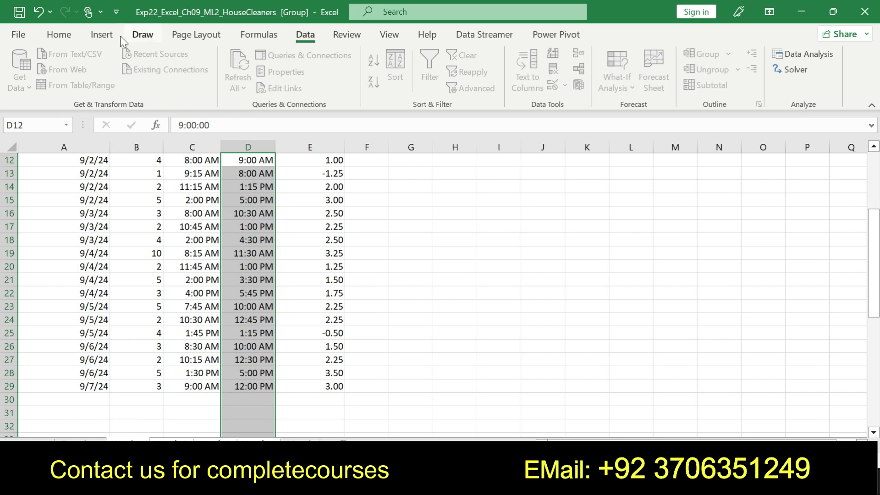
- Paste only the validation into D12:D40 of the grouped weekly worksheets with Paste Special, and ungroup them by displaying Template
{"action": "left_click", "coordinate": [59, 34]}
{"action": "left_click", "coordinate": [20, 88]}
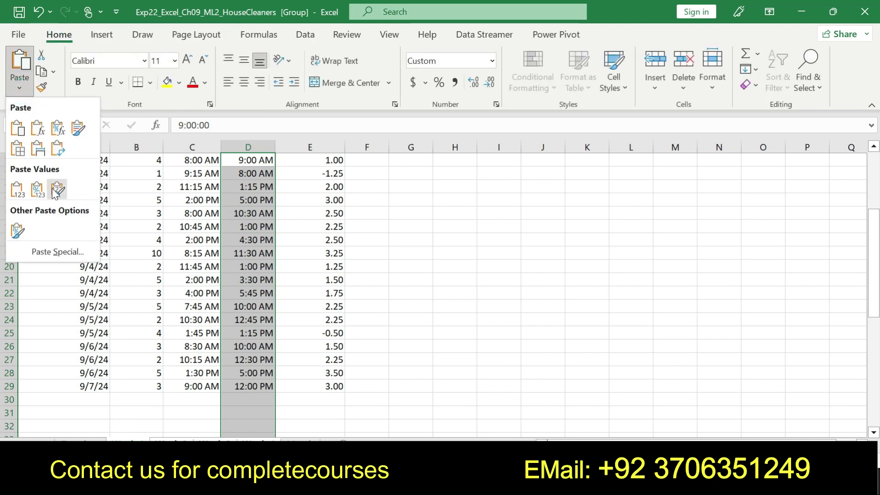
{"action": "left_click", "coordinate": [45, 252]}
{"action": "left_click", "coordinate": [333, 276]}
{"action": "left_click", "coordinate": [510, 376]}
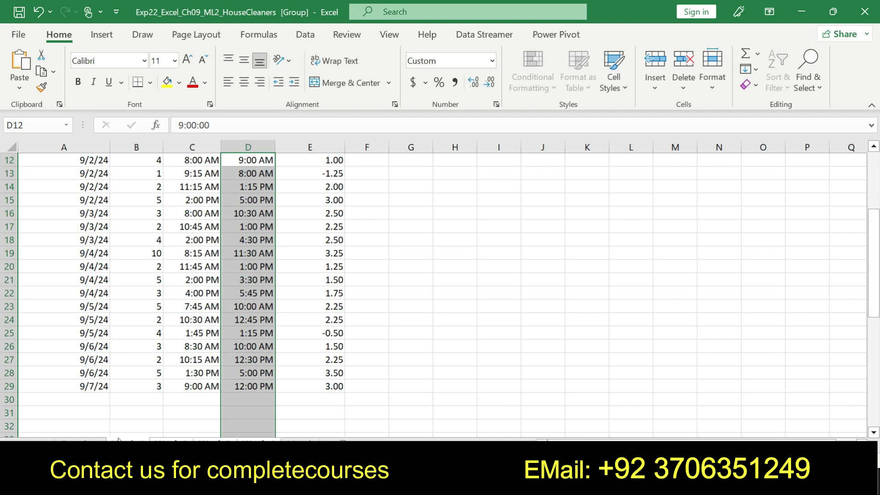
{"action": "left_click", "coordinate": [93, 436]}
{"action": "key", "text": "Escape"}
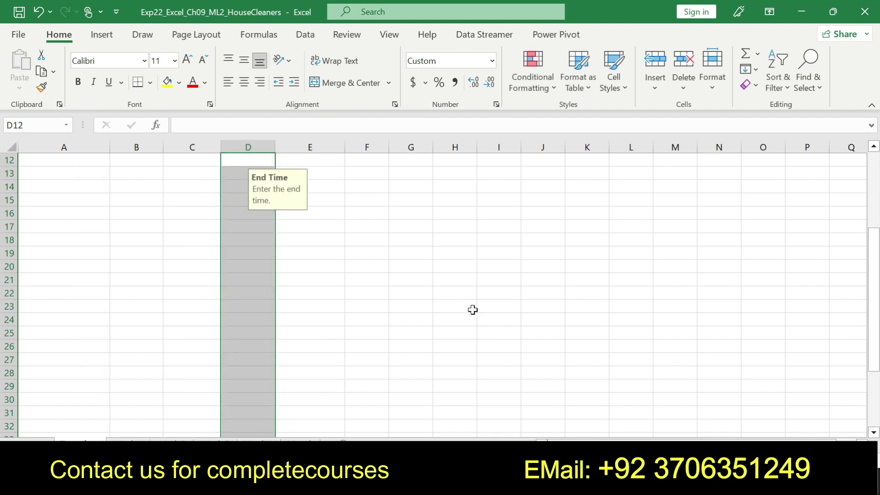
- Switch to the Word instructions, undo the green highlight on instruction 6, and make the text of instruction 7 bold
{"action": "key", "text": "alt+Tab"}
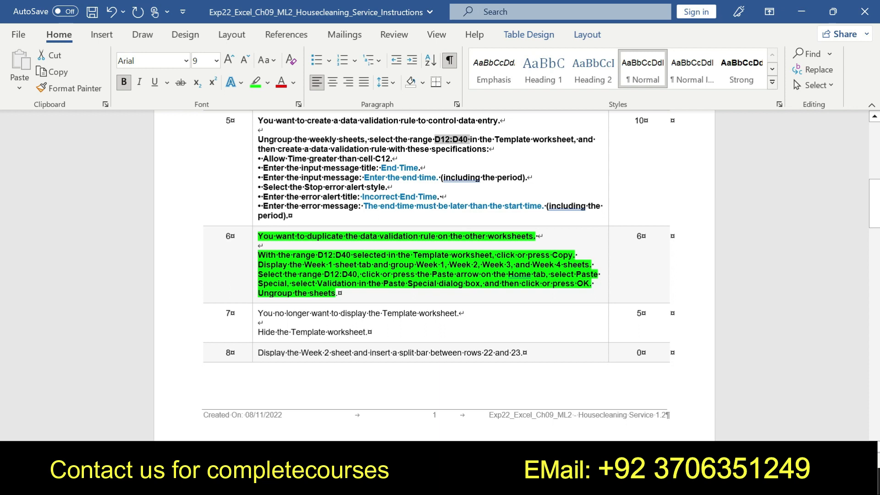
{"action": "key", "text": "ctrl+z"}
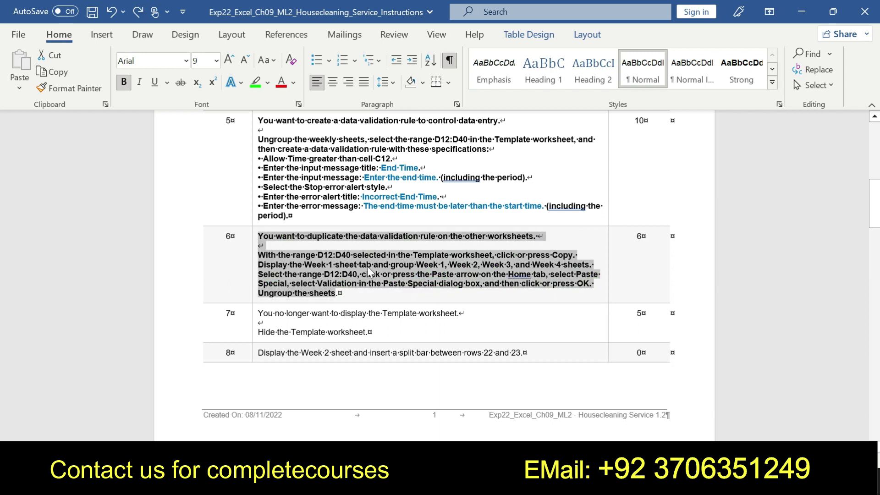
{"action": "left_click_drag", "start_coordinate": [259, 314], "coordinate": [374, 330]}
{"action": "left_click", "coordinate": [380, 308]}
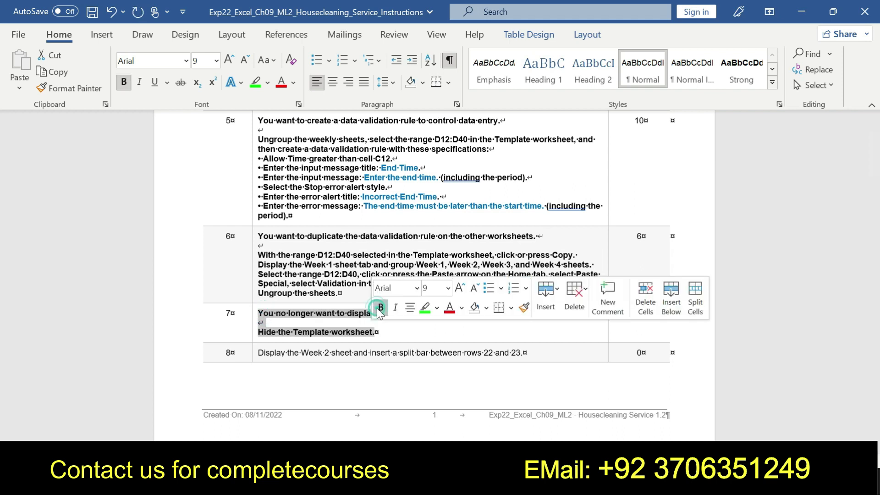
- Highlight the sentence "Hide the Template worksheet" in instruction 7 in green
{"action": "left_click", "coordinate": [256, 334]}
{"action": "left_click", "coordinate": [272, 339]}
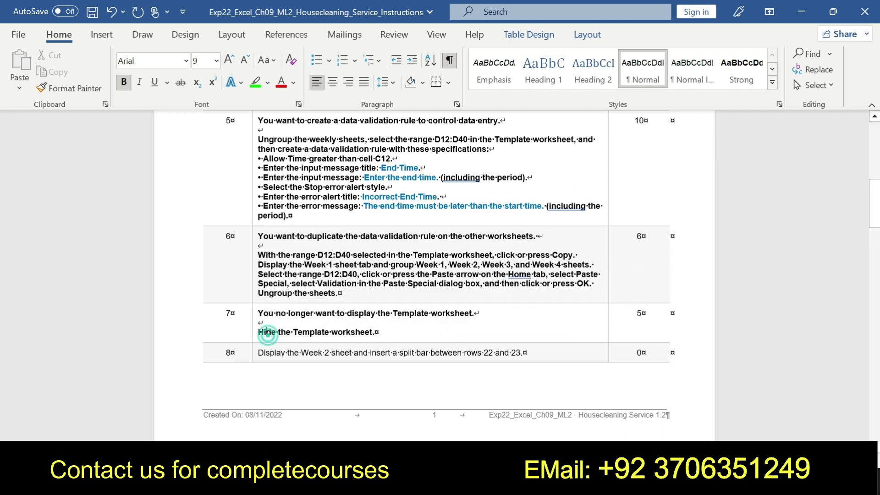
{"action": "left_click_drag", "start_coordinate": [255, 332], "coordinate": [376, 333]}
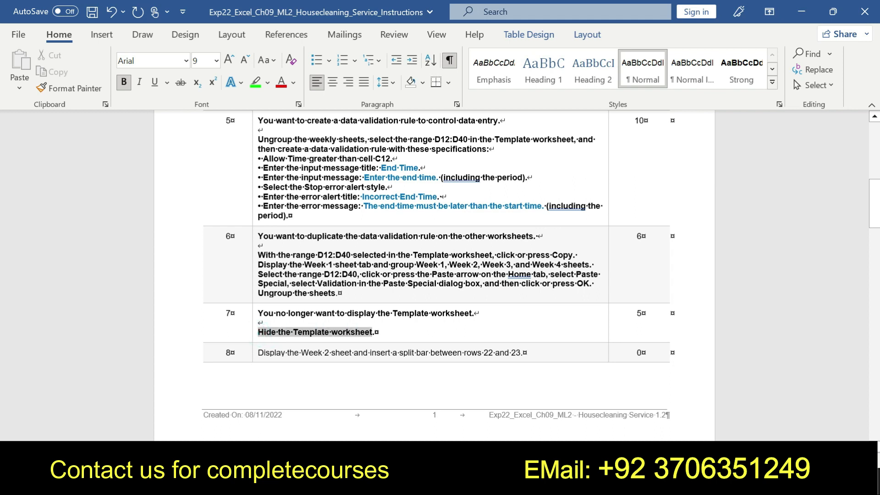
{"action": "left_click", "coordinate": [417, 312]}
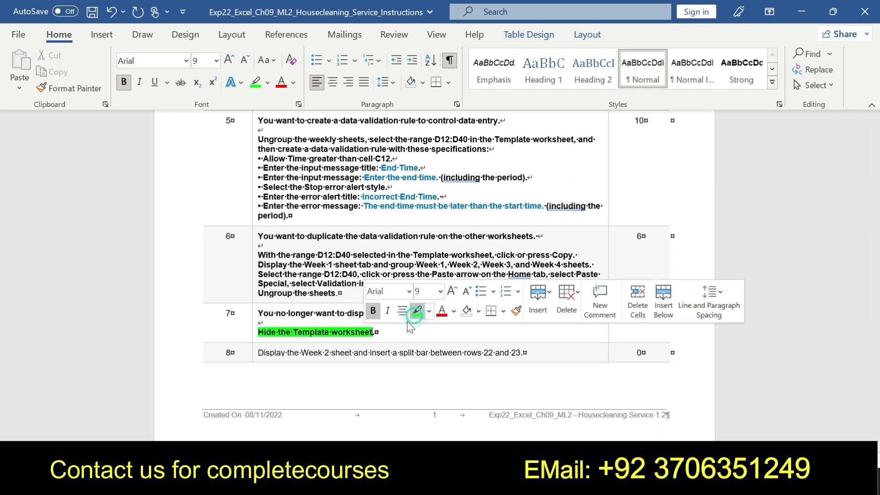
{"action": "left_click", "coordinate": [257, 330]}
{"action": "left_click_drag", "start_coordinate": [257, 330], "coordinate": [372, 332]}
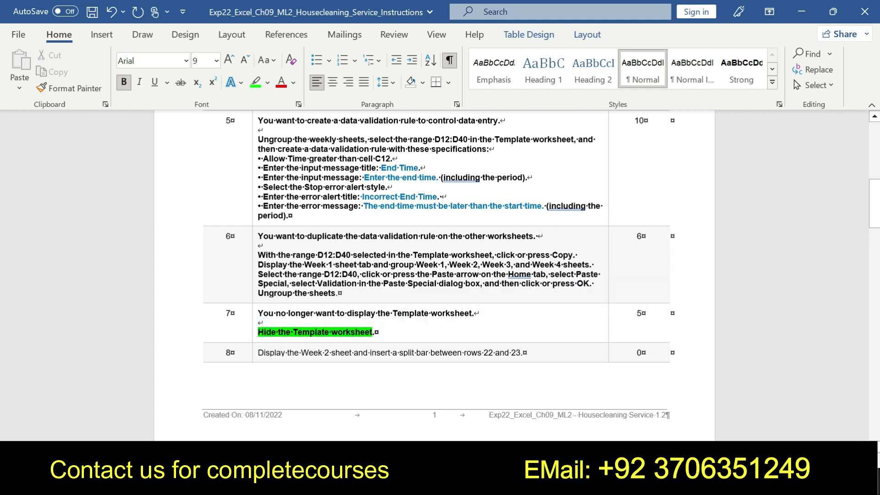
- Switch to the HouseCleaners workbook in Excel, hide the Template worksheet, and select cell I11 on Week 1
{"action": "mouse_move", "coordinate": [486, 486]}
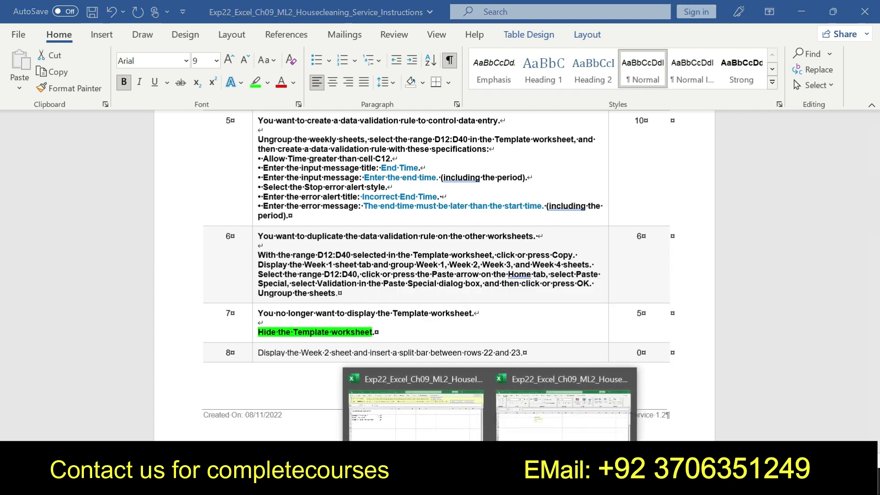
{"action": "left_click", "coordinate": [434, 435]}
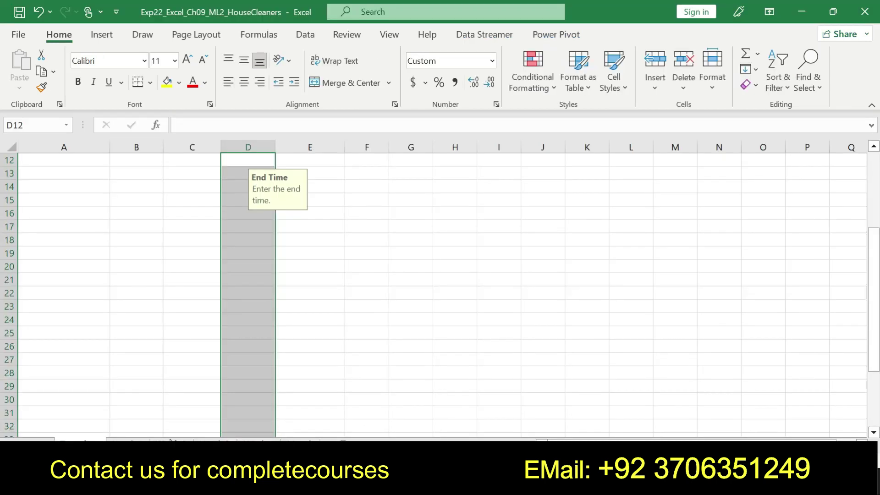
{"action": "right_click", "coordinate": [80, 441]}
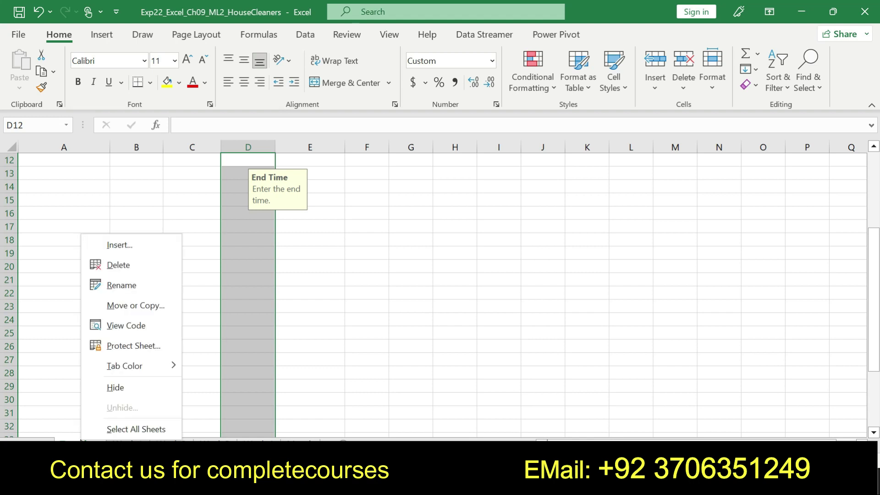
{"action": "left_click", "coordinate": [125, 388]}
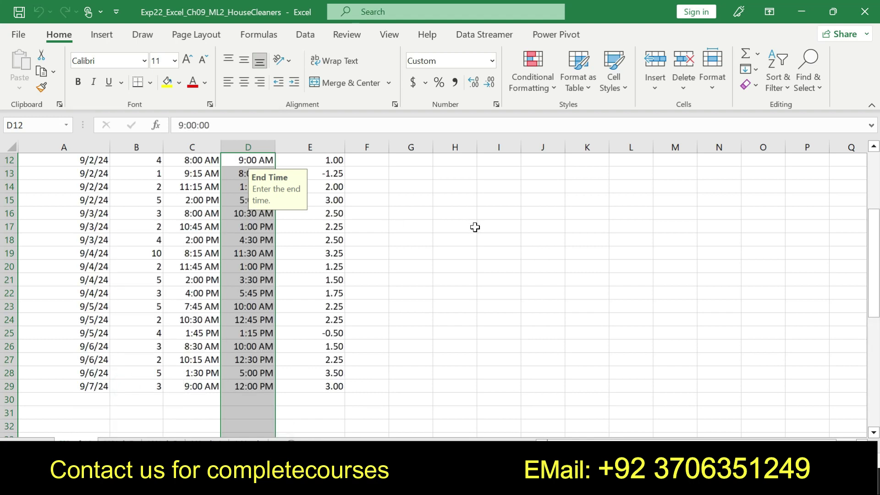
{"action": "left_click_drag", "start_coordinate": [873, 218], "coordinate": [865, 179]}
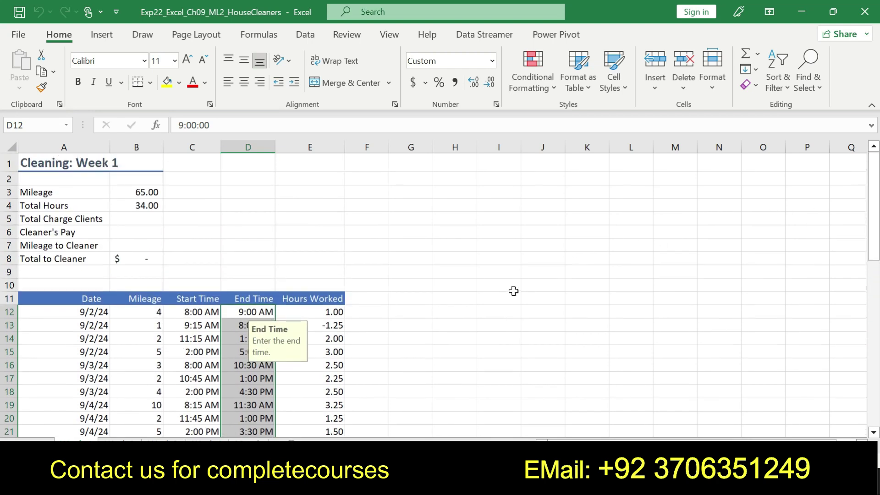
{"action": "left_click", "coordinate": [510, 292]}
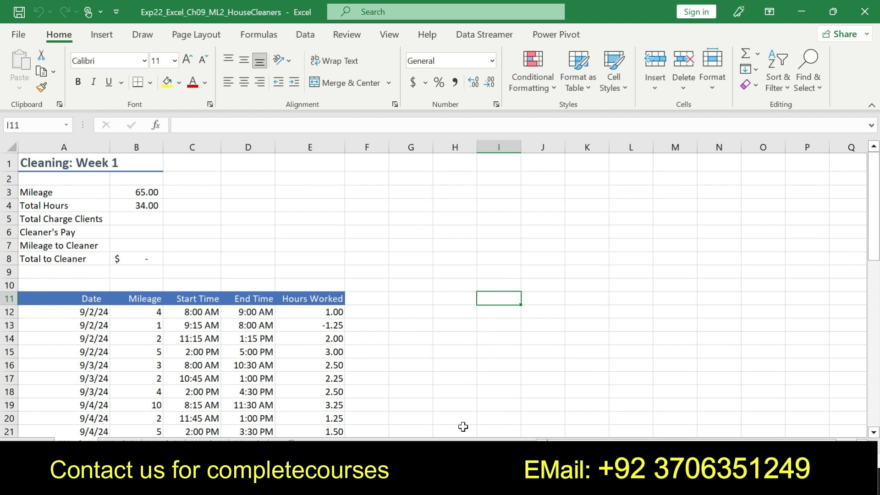
- In the Word instructions, undo the green highlight on instruction 7, and make instruction 8 bold with a green highlight
{"action": "left_click", "coordinate": [457, 486]}
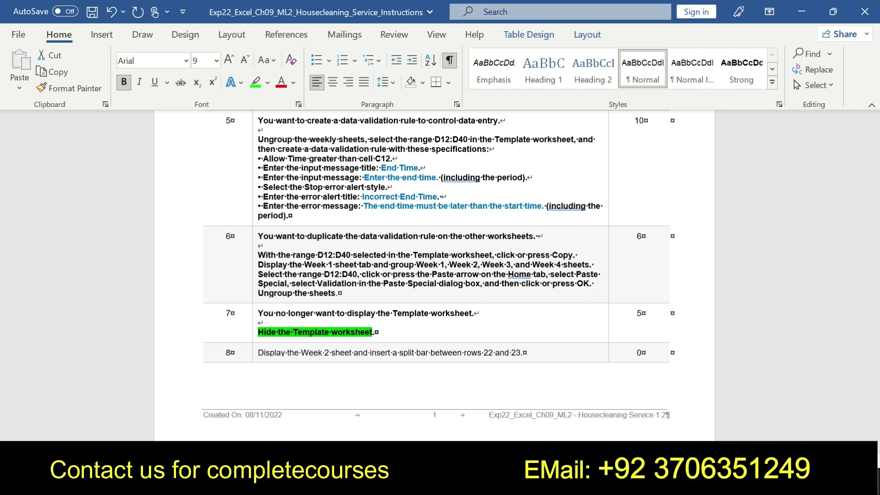
{"action": "key", "text": "ctrl+z"}
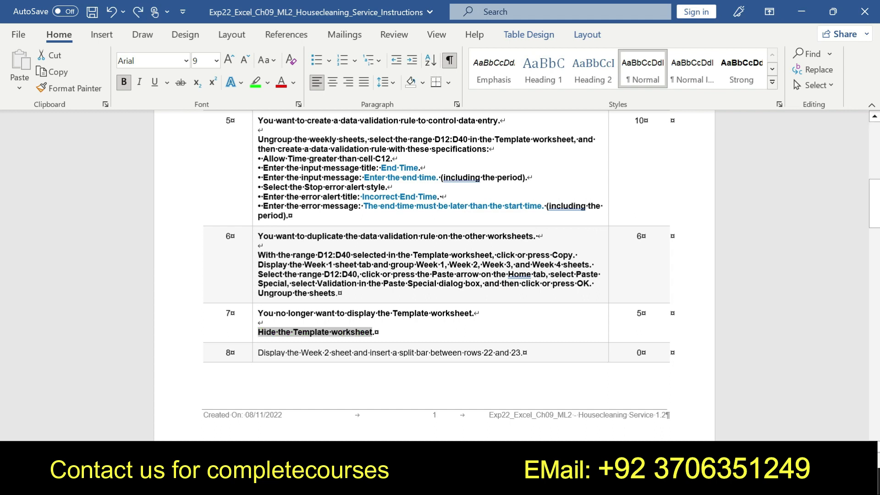
{"action": "left_click_drag", "start_coordinate": [258, 353], "coordinate": [522, 353]}
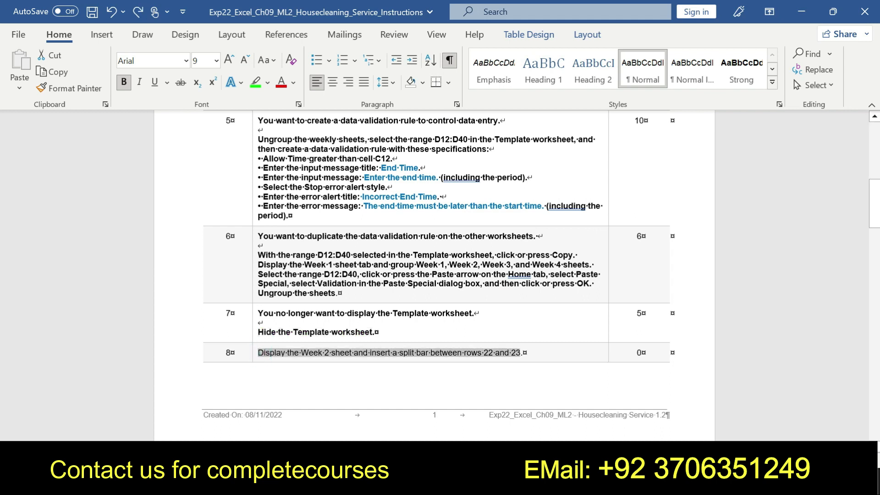
{"action": "left_click", "coordinate": [508, 329]}
{"action": "left_click", "coordinate": [552, 331]}
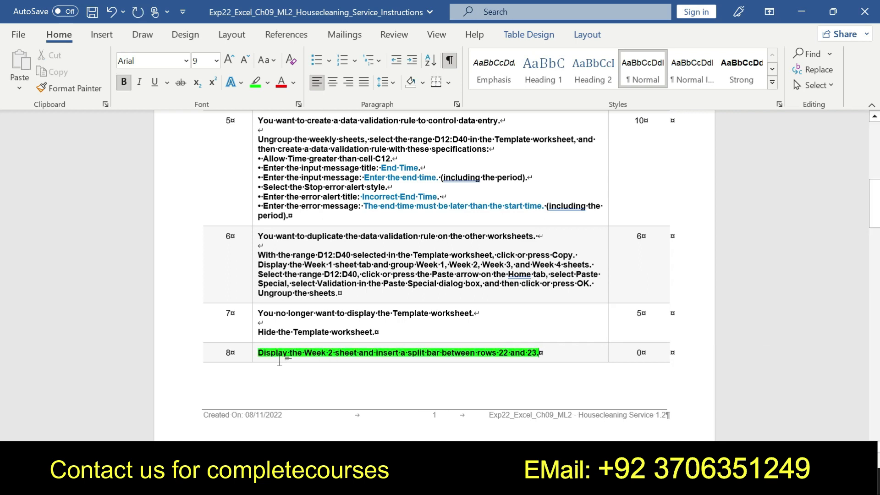
{"action": "left_click_drag", "start_coordinate": [256, 356], "coordinate": [539, 353]}
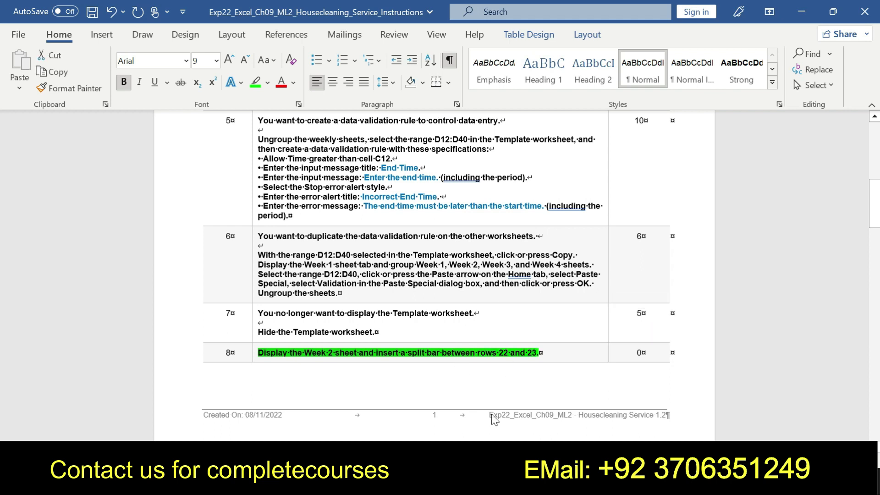
- Switch to the HouseCleaners workbook in Excel, display the Week 2 sheet, and select cell C7
{"action": "mouse_move", "coordinate": [509, 486]}
{"action": "left_click", "coordinate": [529, 401]}
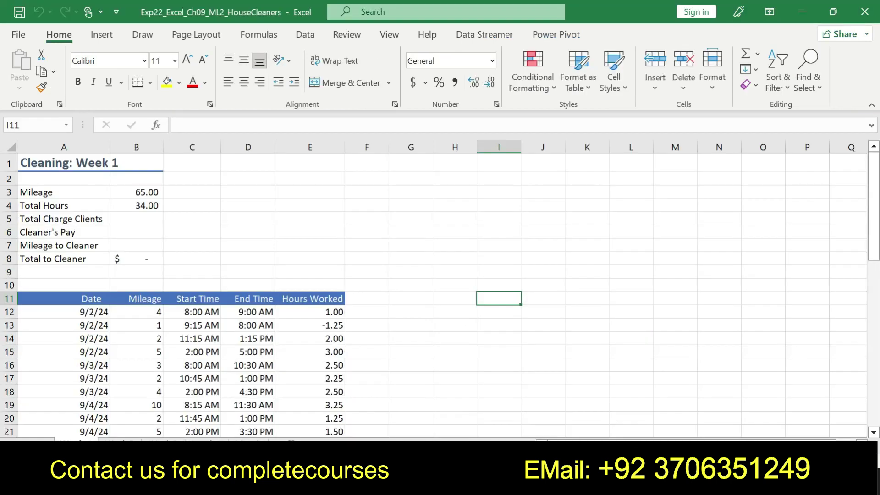
{"action": "left_click", "coordinate": [120, 443]}
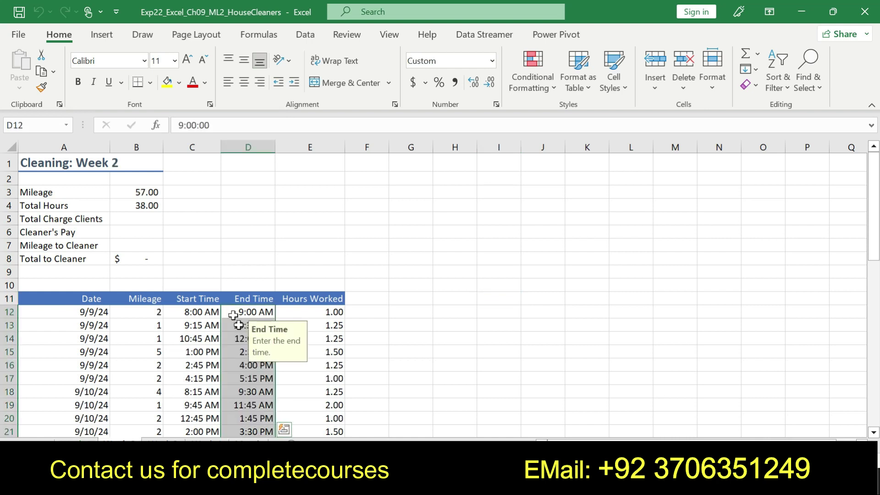
{"action": "left_click", "coordinate": [182, 239]}
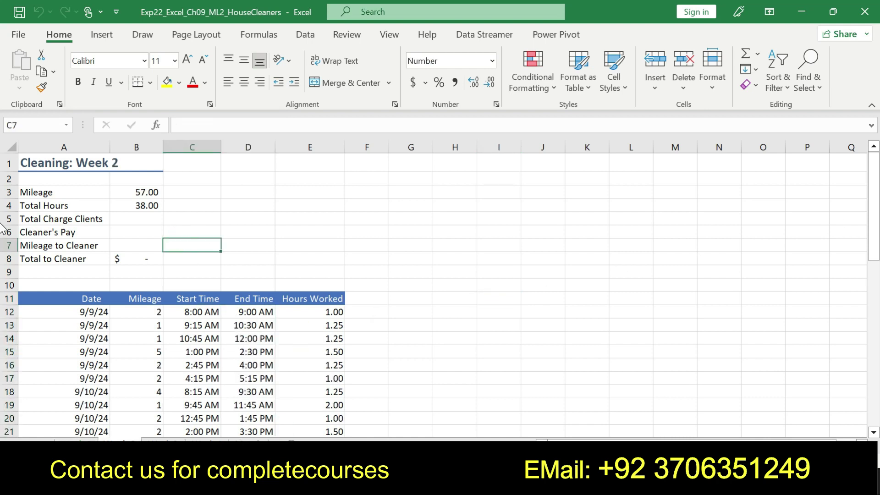
- Insert a split bar between rows 22 and 23 on the Week 2 sheet and show row 1 in the upper pane
{"action": "left_click_drag", "start_coordinate": [873, 228], "coordinate": [874, 306]}
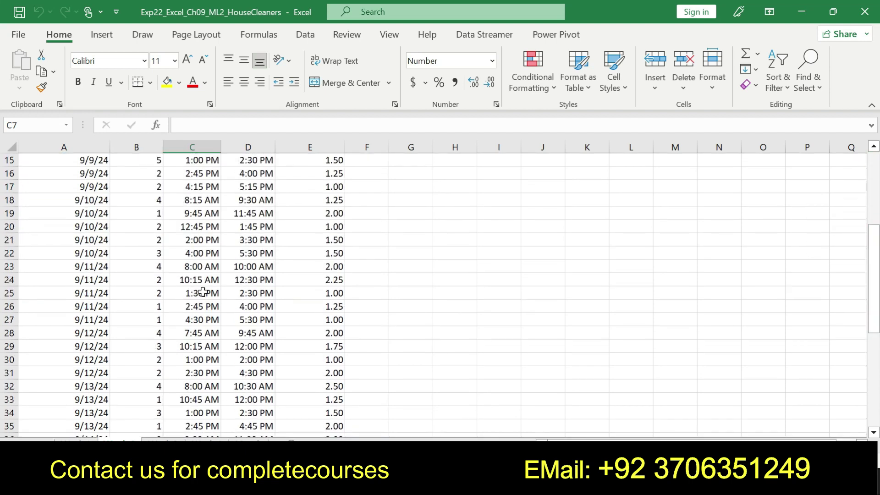
{"action": "left_click", "coordinate": [9, 266]}
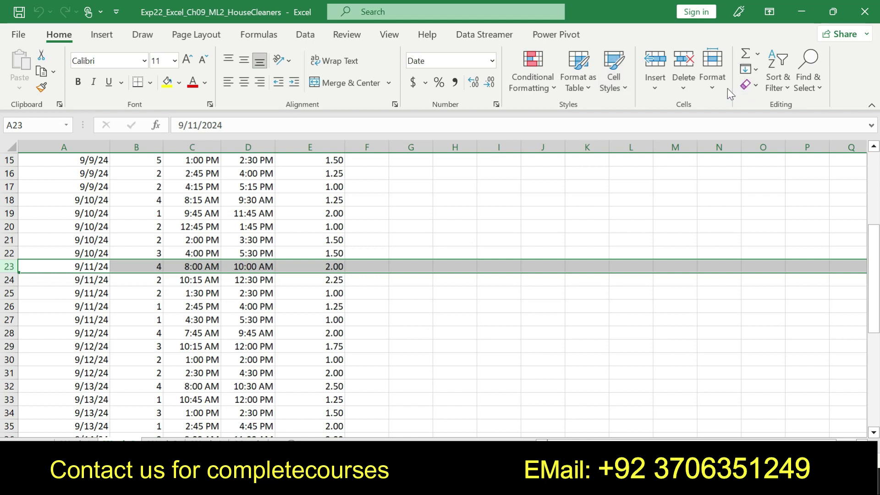
{"action": "left_click", "coordinate": [390, 35]}
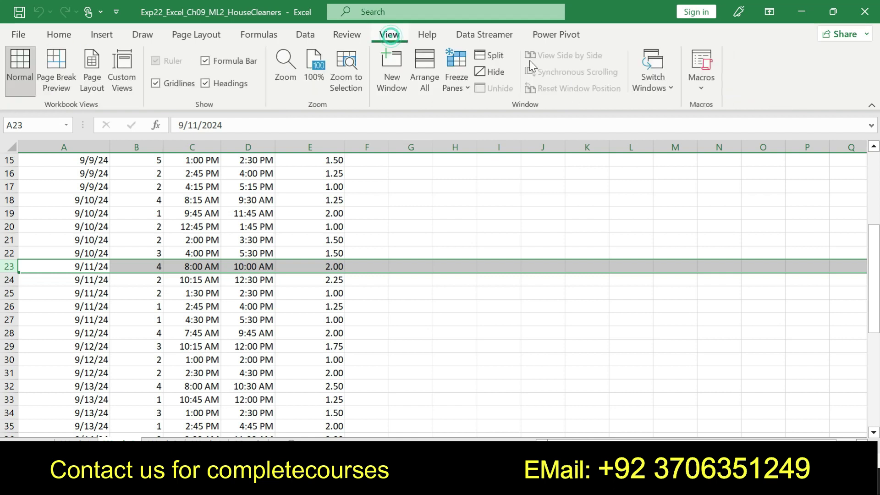
{"action": "left_click", "coordinate": [492, 56]}
{"action": "left_click", "coordinate": [597, 197]}
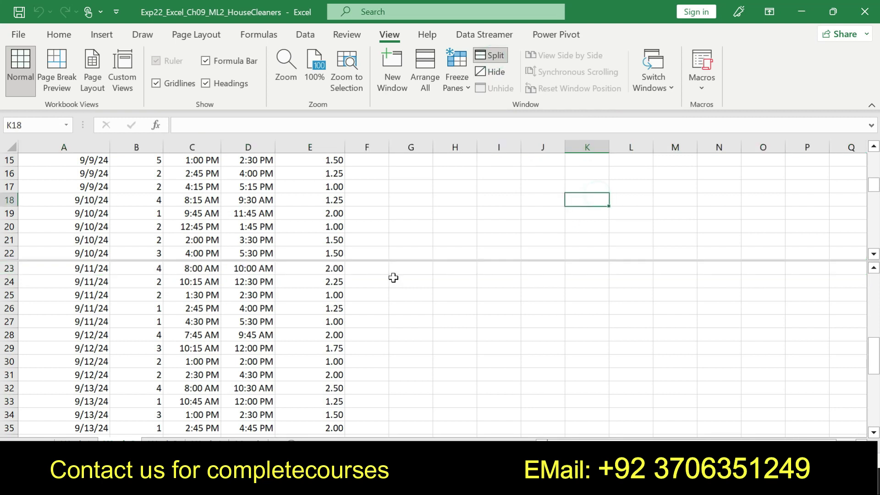
{"action": "left_click_drag", "start_coordinate": [875, 190], "coordinate": [874, 158]}
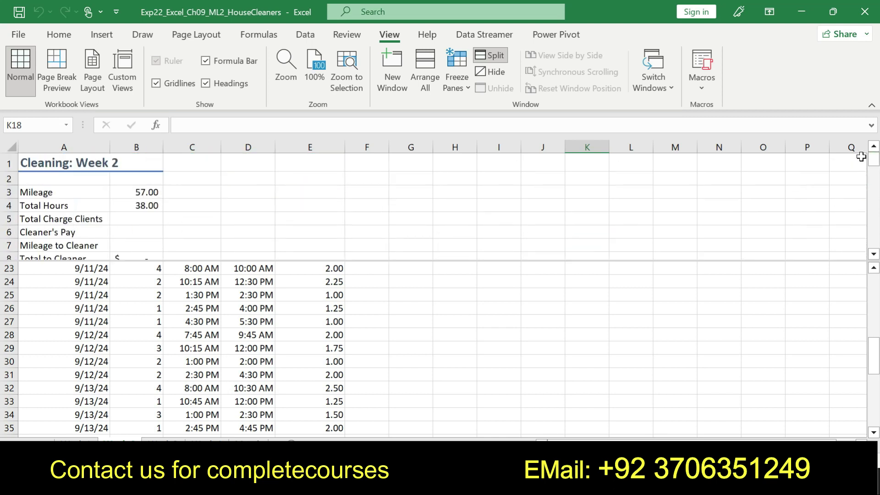
- Switch to the Word instructions, undo the green highlight on instruction 8, and review instruction 9
{"action": "key", "text": "alt+Tab"}
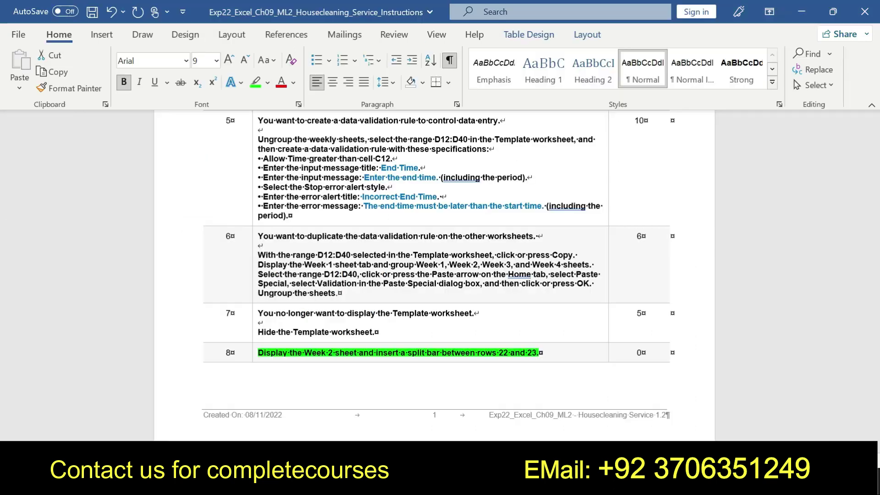
{"action": "key", "text": "ctrl+z"}
{"action": "left_click_drag", "start_coordinate": [876, 216], "coordinate": [877, 246]}
{"action": "left_click_drag", "start_coordinate": [258, 367], "coordinate": [543, 424]}
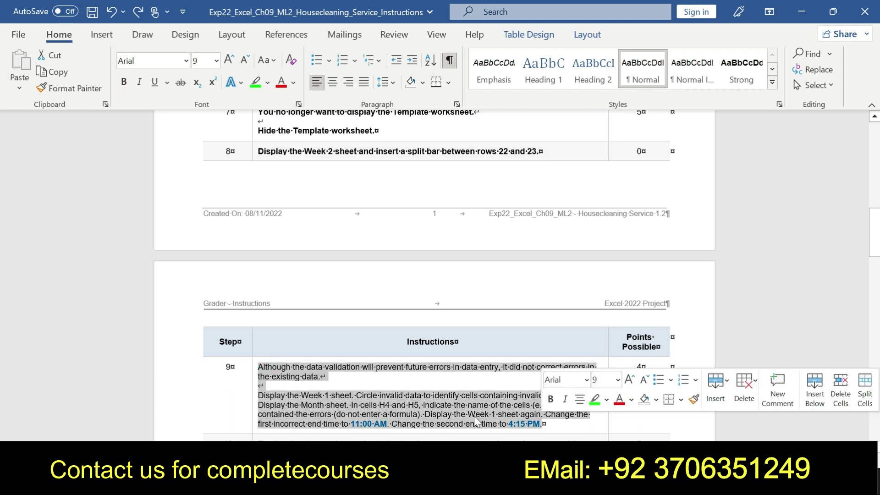
{"action": "left_click_drag", "start_coordinate": [876, 233], "coordinate": [876, 352]}
{"action": "left_click_drag", "start_coordinate": [4, 358], "coordinate": [876, 244]}
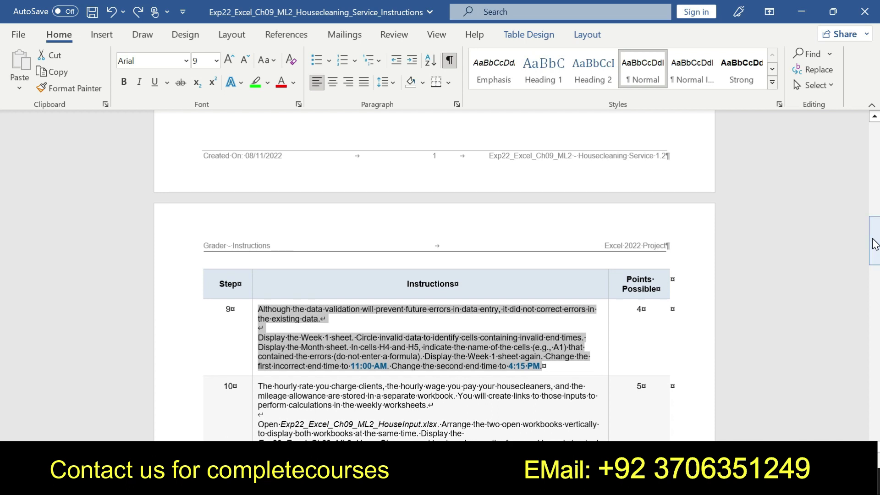
- Make the whole text of instruction 9 bold with a green highlight
{"action": "left_click", "coordinate": [278, 313]}
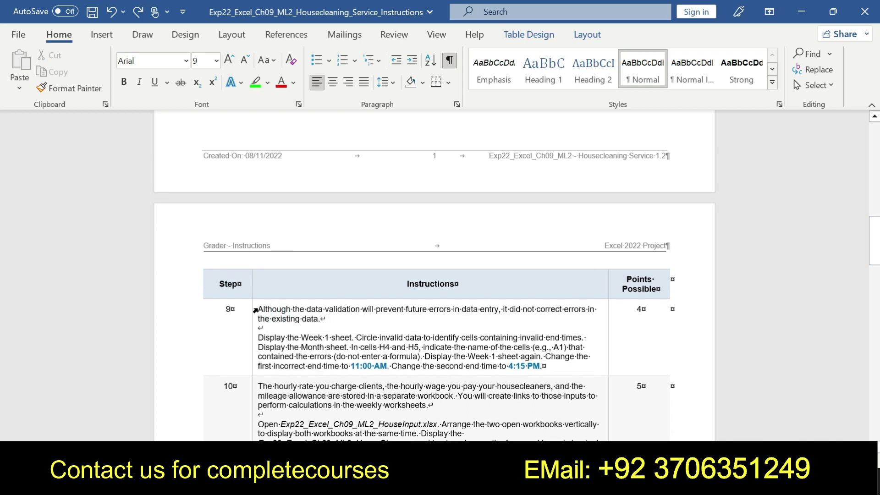
{"action": "left_click", "coordinate": [256, 310]}
{"action": "left_click", "coordinate": [274, 338]}
{"action": "left_click_drag", "start_coordinate": [259, 309], "coordinate": [543, 367]}
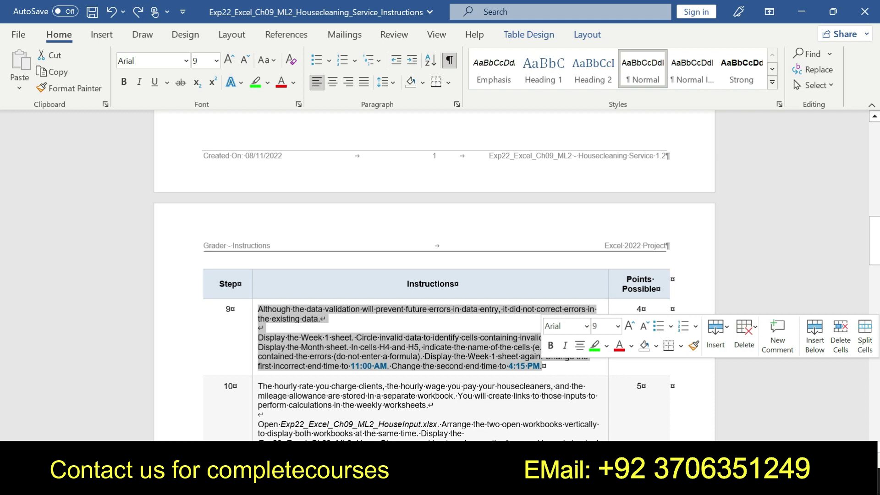
{"action": "left_click", "coordinate": [550, 345]}
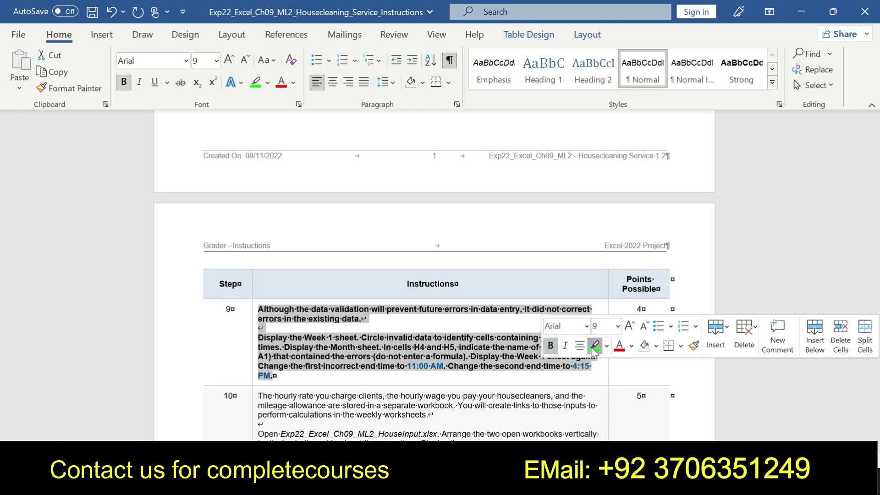
{"action": "left_click", "coordinate": [595, 345]}
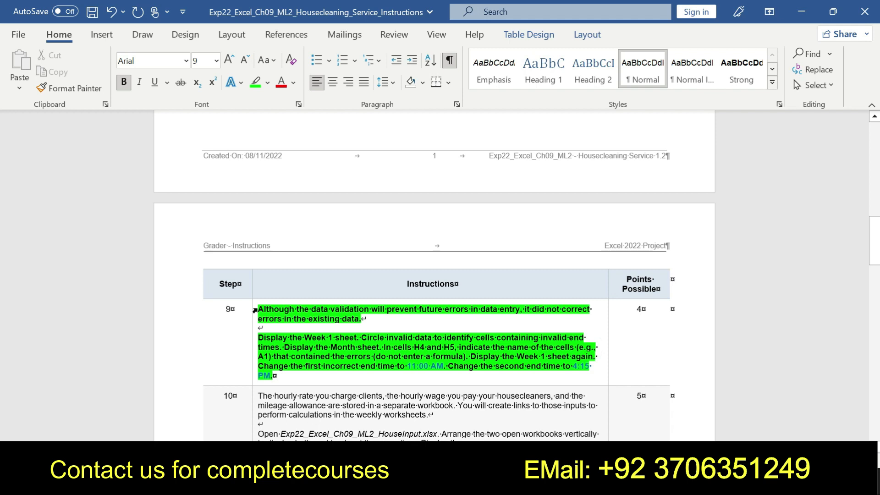
{"action": "left_click_drag", "start_coordinate": [257, 310], "coordinate": [369, 319]}
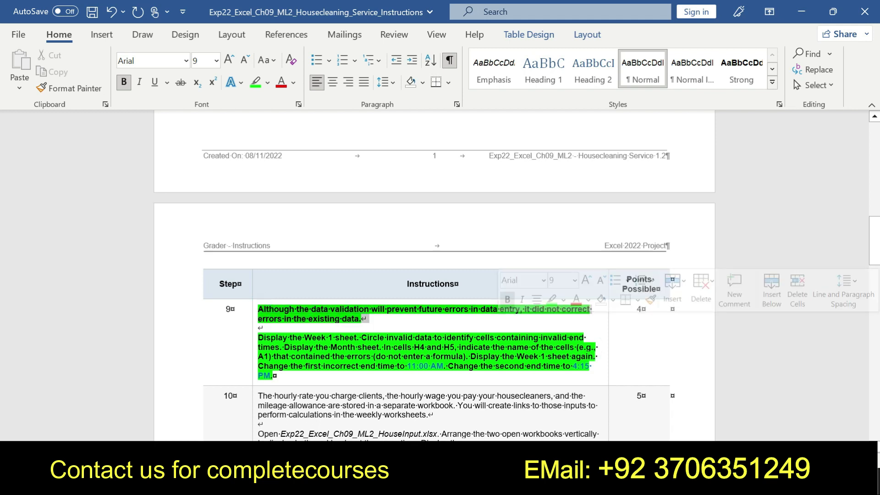
{"action": "left_click_drag", "start_coordinate": [258, 337], "coordinate": [505, 376]}
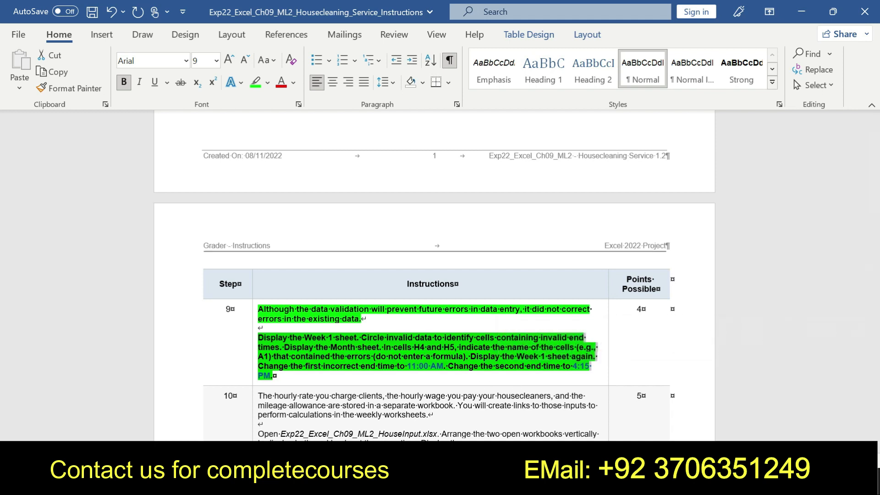
- Switch to the HouseCleaners workbook in Excel, display the Week 1 sheet, and try to circle its invalid data
{"action": "left_click", "coordinate": [490, 485]}
{"action": "left_click", "coordinate": [405, 398]}
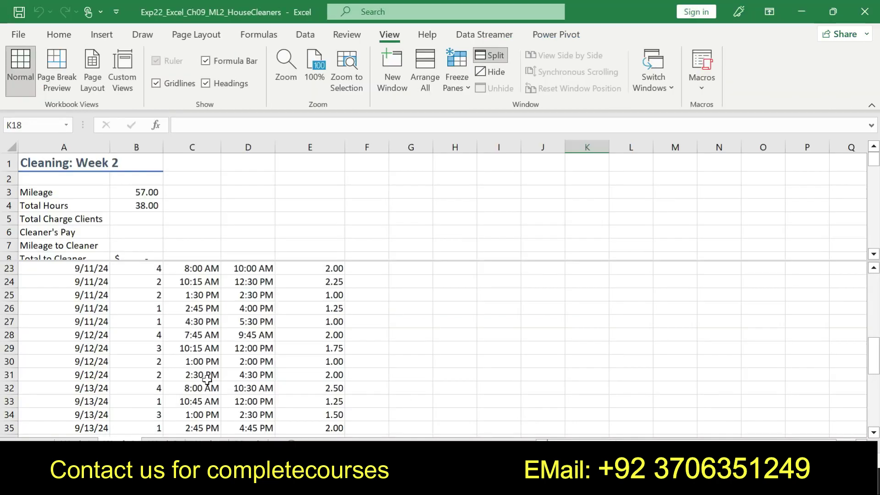
{"action": "left_click", "coordinate": [90, 436]}
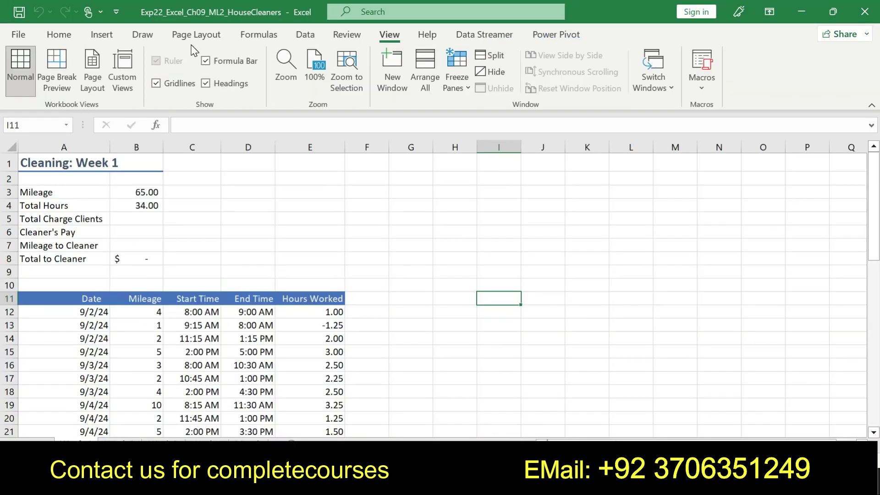
{"action": "left_click", "coordinate": [300, 36]}
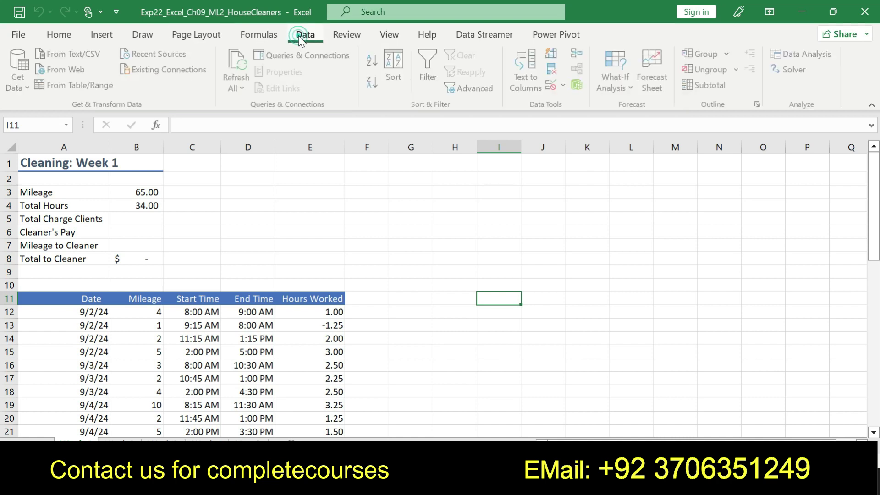
{"action": "left_click", "coordinate": [617, 91]}
{"action": "left_click", "coordinate": [565, 86]}
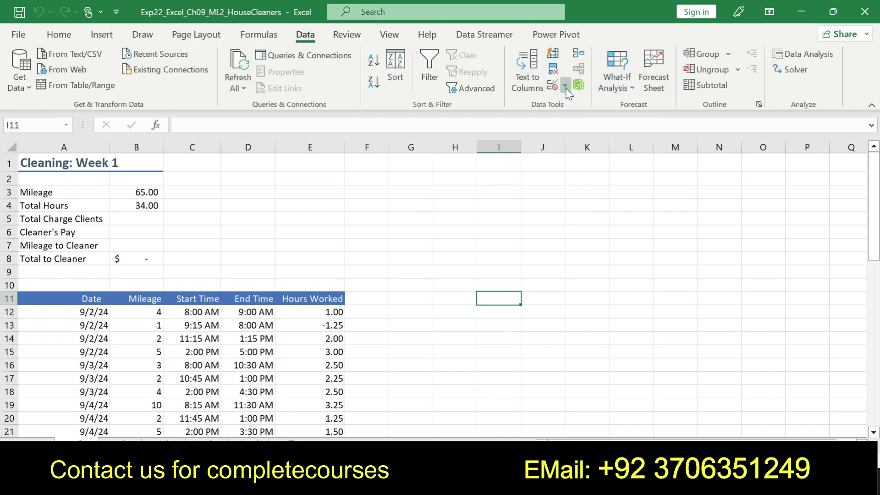
{"action": "left_click", "coordinate": [587, 125]}
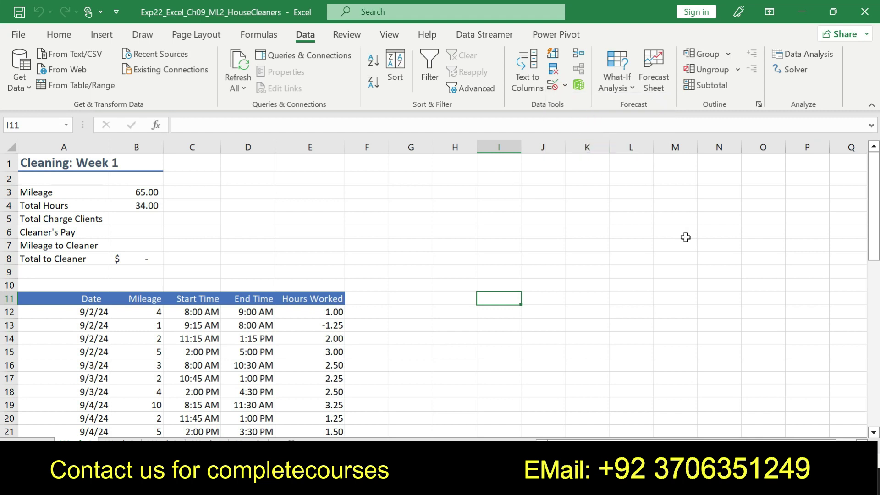
- Select the end times in D12:D40 on Week 1 and try circling the invalid data again
{"action": "mouse_move", "coordinate": [863, 237]}
{"action": "left_mouse_down"}
{"action": "mouse_move", "coordinate": [865, 321]}
{"action": "mouse_move", "coordinate": [860, 247]}
{"action": "left_mouse_up"}
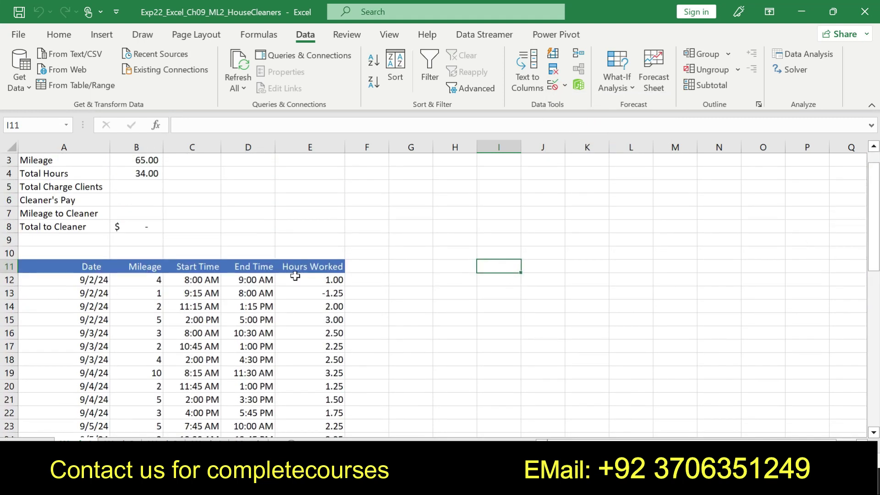
{"action": "left_click_drag", "start_coordinate": [248, 280], "coordinate": [233, 422]}
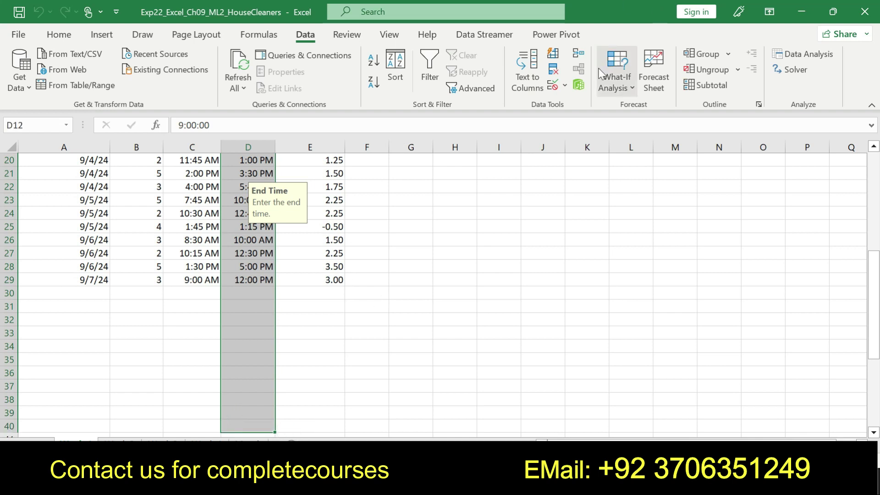
{"action": "left_click", "coordinate": [631, 87]}
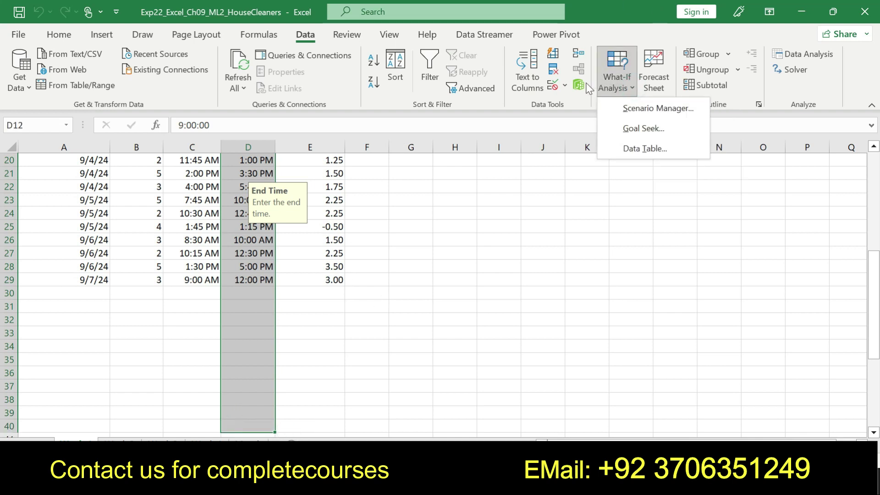
{"action": "left_click", "coordinate": [565, 86]}
{"action": "left_click", "coordinate": [585, 121]}
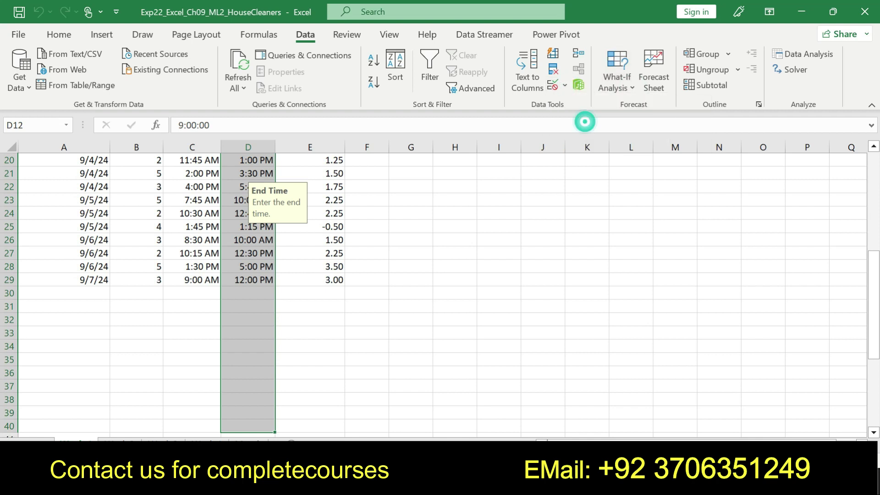
- In the data validation rule for D12:D40 on Week 1, replace the start time reference with cell C12
{"action": "scroll", "coordinate": [878, 282], "scroll_direction": "up", "scroll_amount": 5}
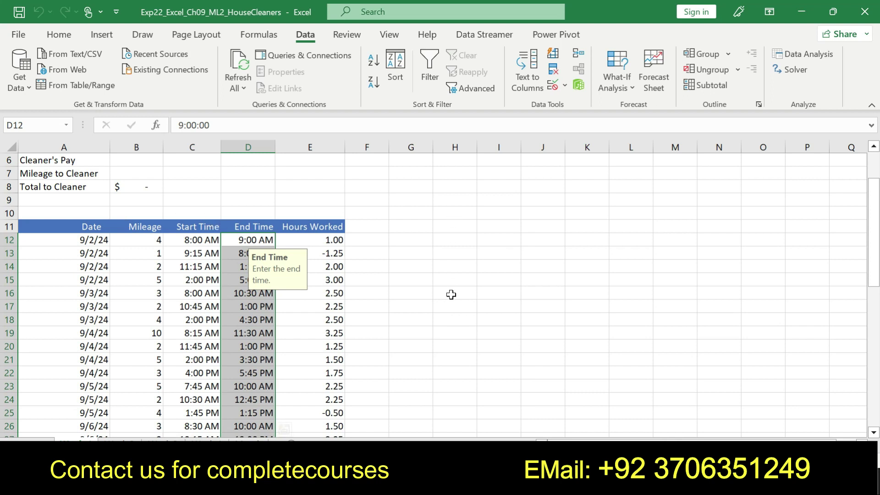
{"action": "left_click", "coordinate": [566, 87]}
{"action": "left_click", "coordinate": [584, 110]}
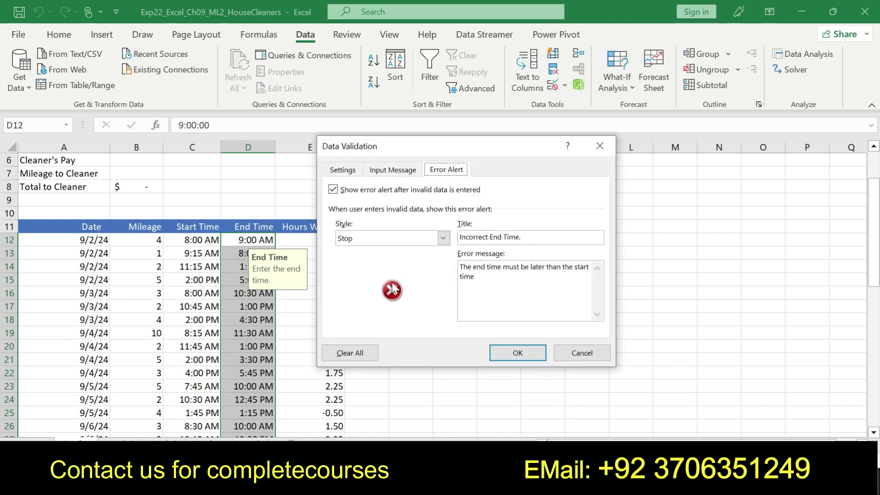
{"action": "left_click", "coordinate": [348, 172]}
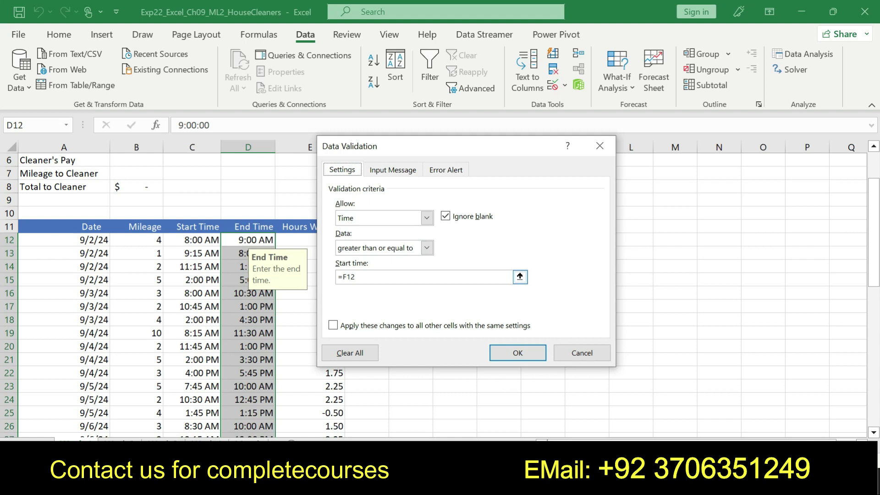
{"action": "left_click_drag", "start_coordinate": [357, 277], "coordinate": [336, 276]}
{"action": "key", "text": "BackSpace"}
{"action": "left_click", "coordinate": [206, 240]}
{"action": "left_click", "coordinate": [346, 276]}
{"action": "left_click", "coordinate": [343, 277]}
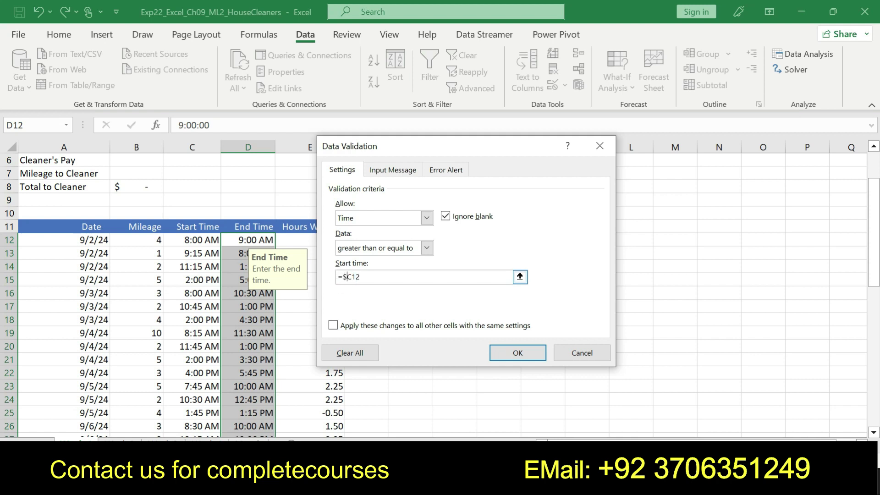
{"action": "left_click", "coordinate": [350, 277]}
- Check the rule's input message and error alert settings, and apply the changed validation to D12:D40
{"action": "left_click", "coordinate": [376, 170]}
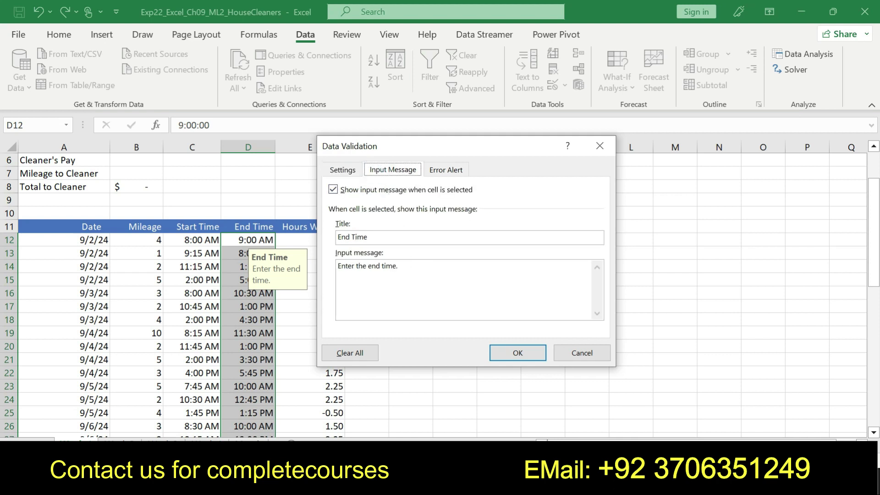
{"action": "left_click", "coordinate": [444, 173]}
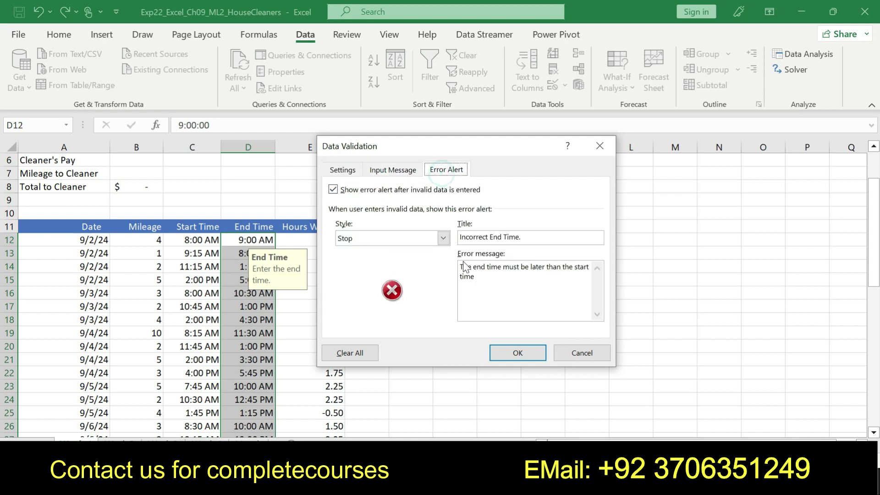
{"action": "left_click", "coordinate": [497, 352]}
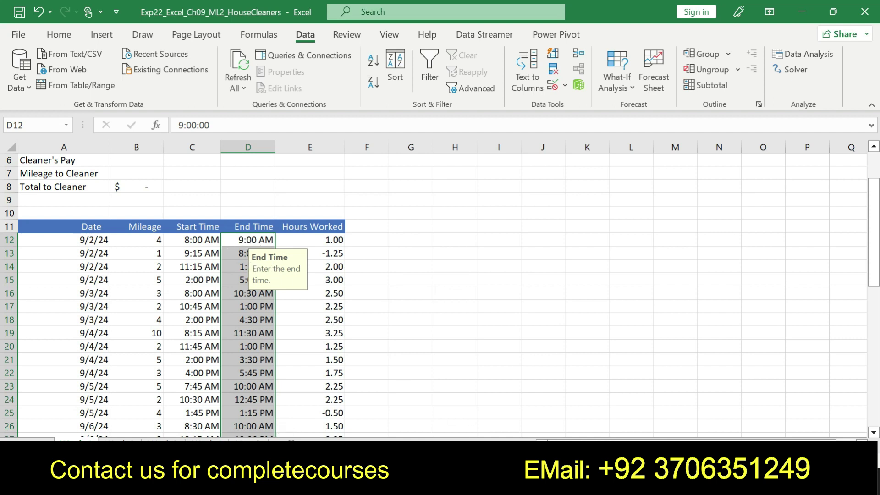
- Switch to the Word instructions and review the corrected end times requested at the end of instruction 9
{"action": "key", "text": "alt+Tab"}
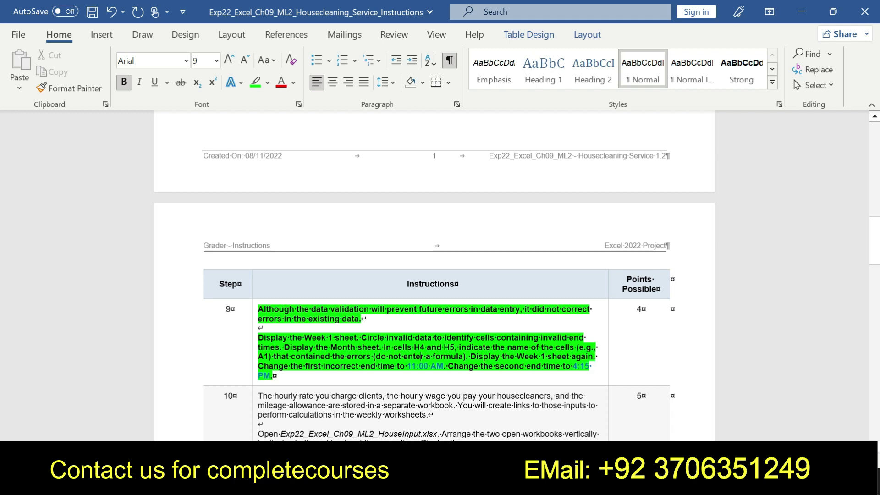
{"action": "left_click_drag", "start_coordinate": [303, 366], "coordinate": [275, 376]}
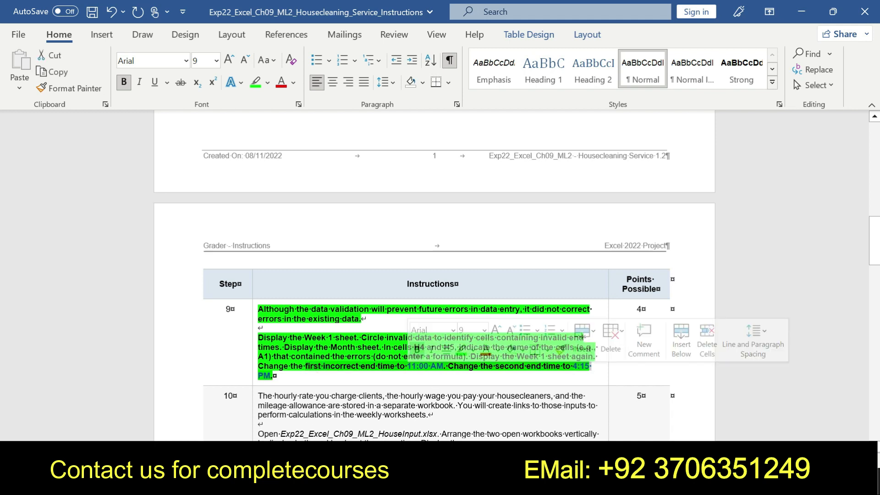
- Switch to the HouseCleaners workbook and change the Week 1 end time in cell D13 to 11:00 AM
{"action": "mouse_move", "coordinate": [489, 486]}
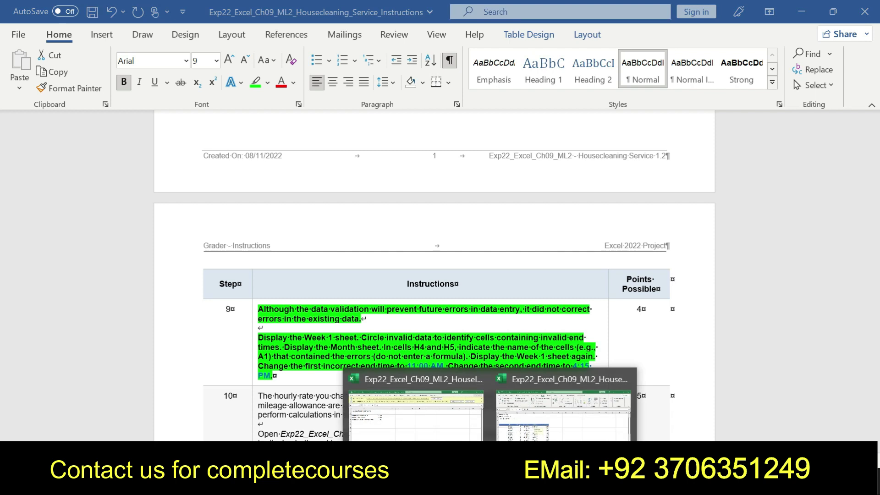
{"action": "left_click", "coordinate": [563, 415]}
{"action": "left_click", "coordinate": [255, 308]}
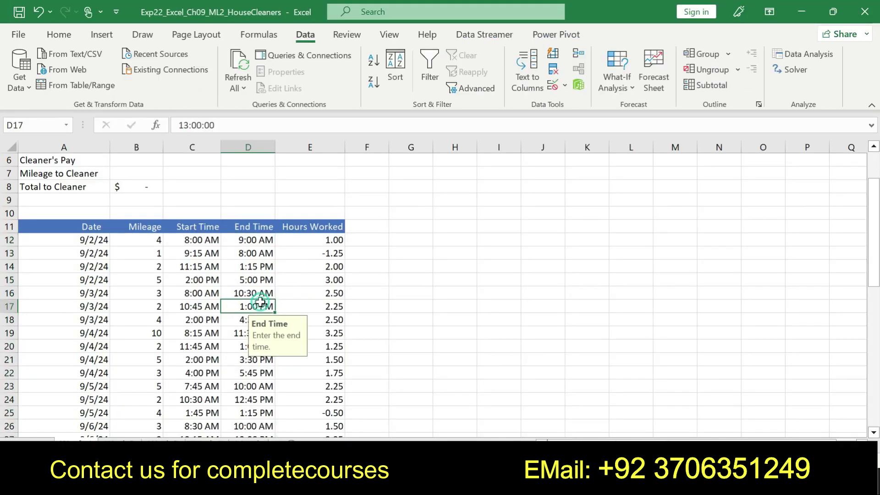
{"action": "left_click", "coordinate": [253, 256]}
{"action": "key", "text": "F2"}
{"action": "key", "text": "BackSpace"}
{"action": "key", "text": "BackSpace"}
{"action": "key", "text": "BackSpace"}
{"action": "key", "text": "BackSpace"}
{"action": "key", "text": "BackSpace"}
{"action": "key", "text": "BackSpace"}
{"action": "key", "text": "BackSpace"}
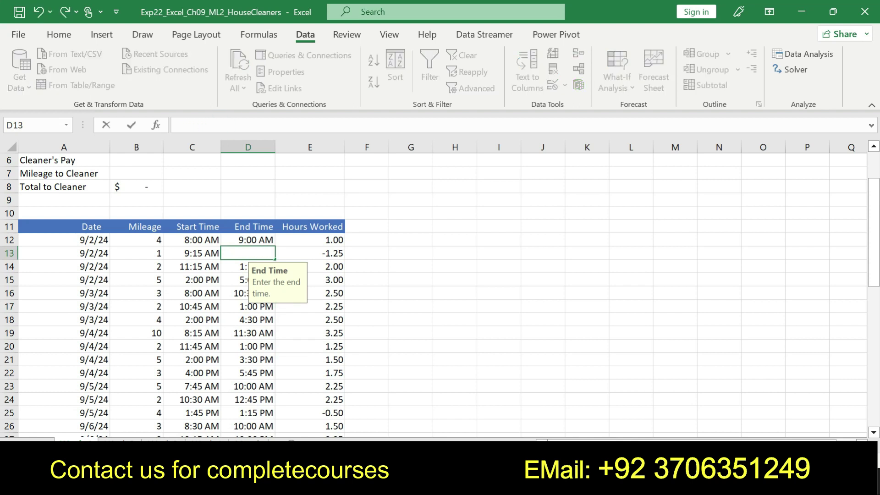
{"action": "type", "text": "11:00 AM"}
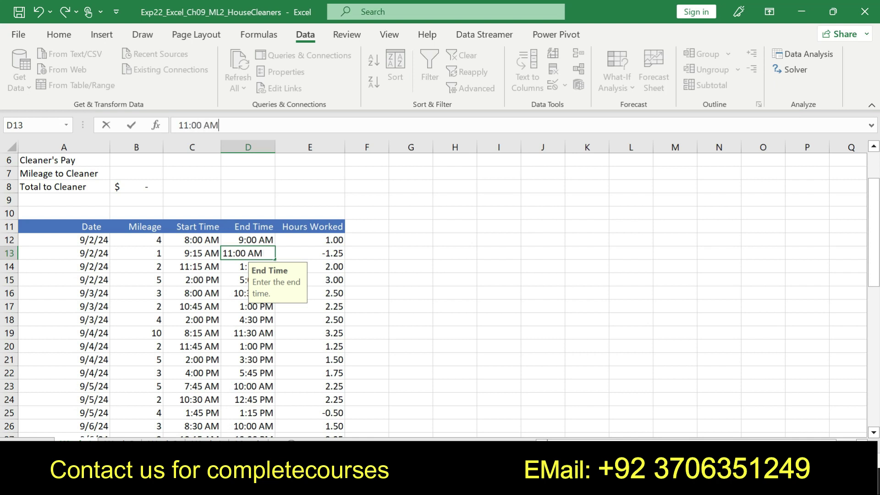
{"action": "key", "text": "Return"}
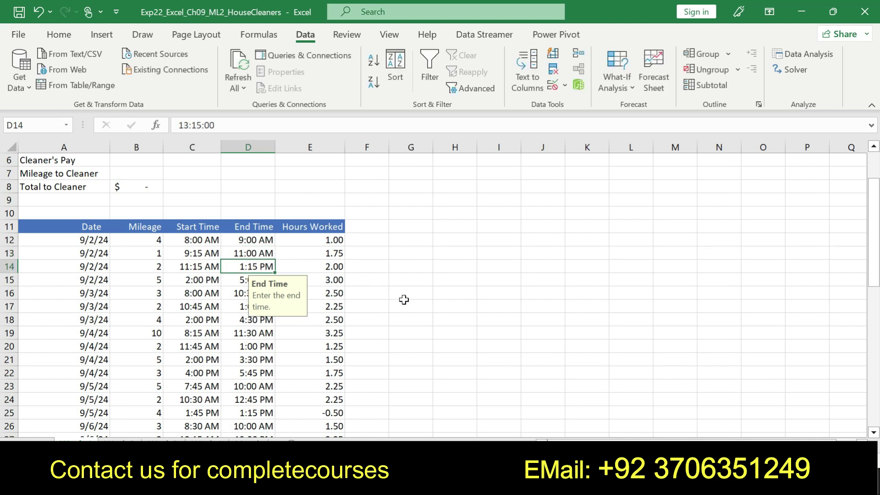
- Change the Week 1 end time in cell D25 to 4:15 PM
{"action": "left_click_drag", "start_coordinate": [874, 225], "coordinate": [874, 239]}
{"action": "left_click", "coordinate": [260, 307]}
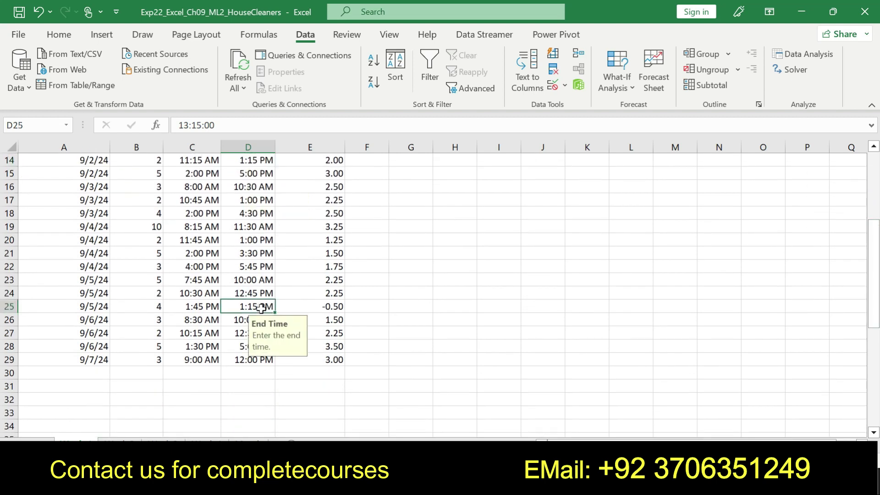
{"action": "key", "text": "BackSpace"}
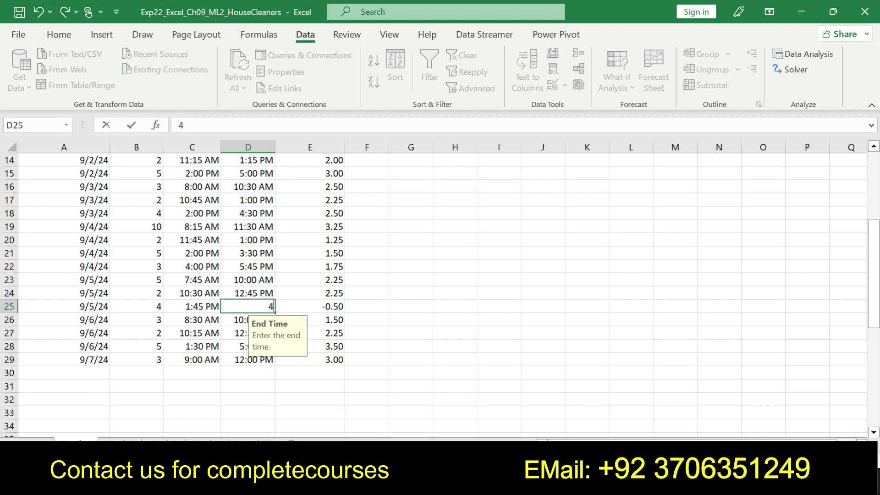
{"action": "type", "text": "4:15 PM"}
{"action": "key", "text": "Return"}
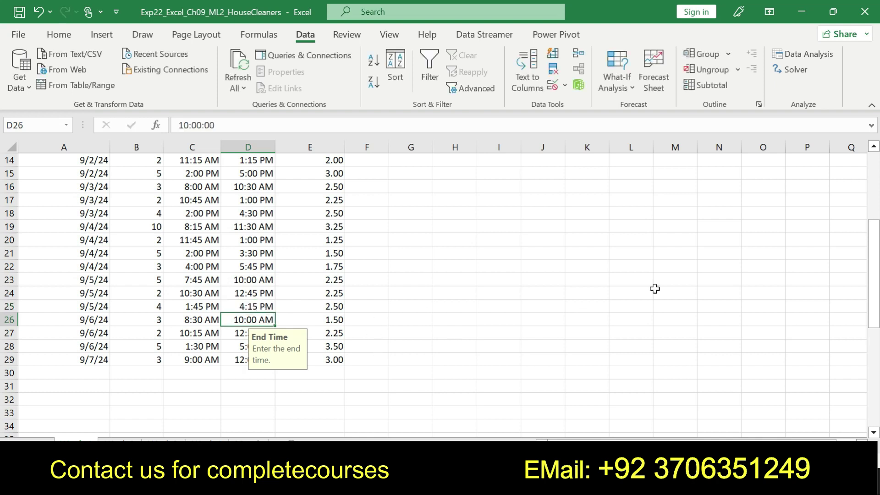
{"action": "left_click_drag", "start_coordinate": [877, 225], "coordinate": [876, 156]}
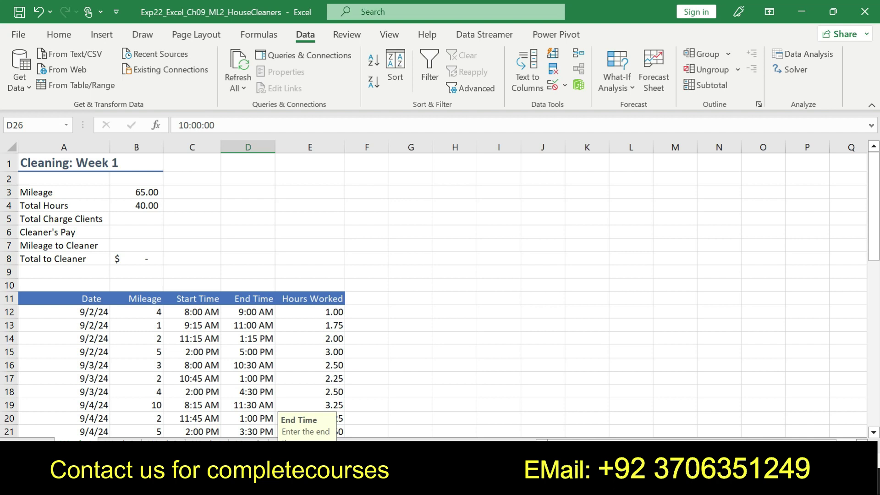
- Switch to the Word instructions and undo the bold and green highlighting on instruction 9
{"action": "key", "text": "alt+Tab"}
{"action": "key", "text": "ctrl+z"}
{"action": "key", "text": "ctrl+z"}
{"action": "key", "text": "ctrl+z"}
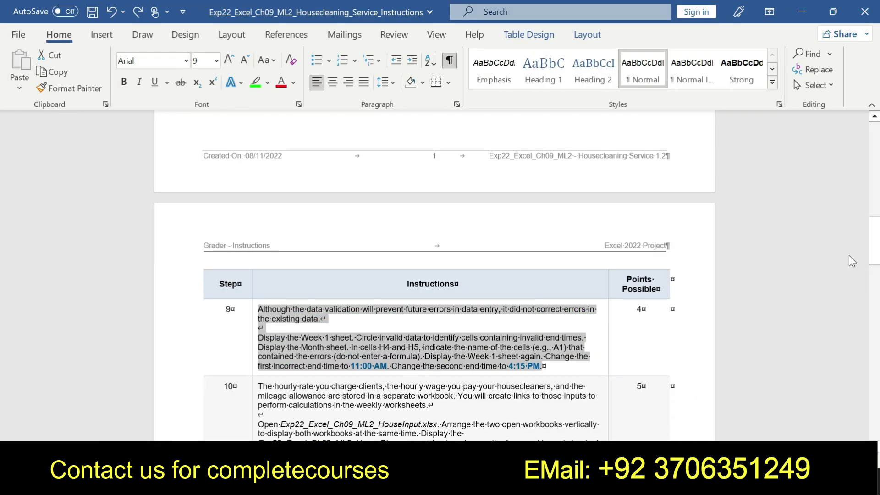
- Make the text of instruction 10 bold and centered, and highlight it in bright green
{"action": "left_click_drag", "start_coordinate": [877, 236], "coordinate": [878, 281]}
{"action": "left_click_drag", "start_coordinate": [876, 304], "coordinate": [869, 266]}
{"action": "left_click", "coordinate": [672, 184]}
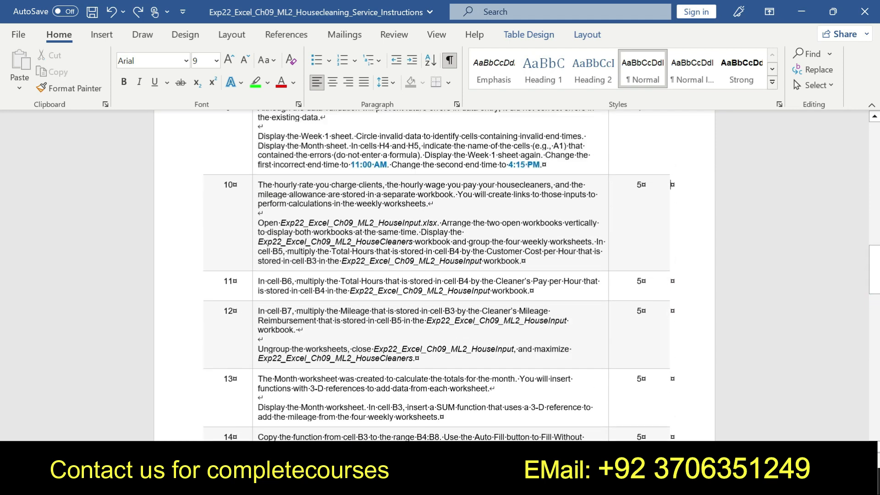
{"action": "left_click_drag", "start_coordinate": [258, 183], "coordinate": [518, 265]}
{"action": "left_click", "coordinate": [507, 238]}
{"action": "left_click", "coordinate": [536, 238]}
{"action": "left_click_drag", "start_coordinate": [263, 185], "coordinate": [529, 271]}
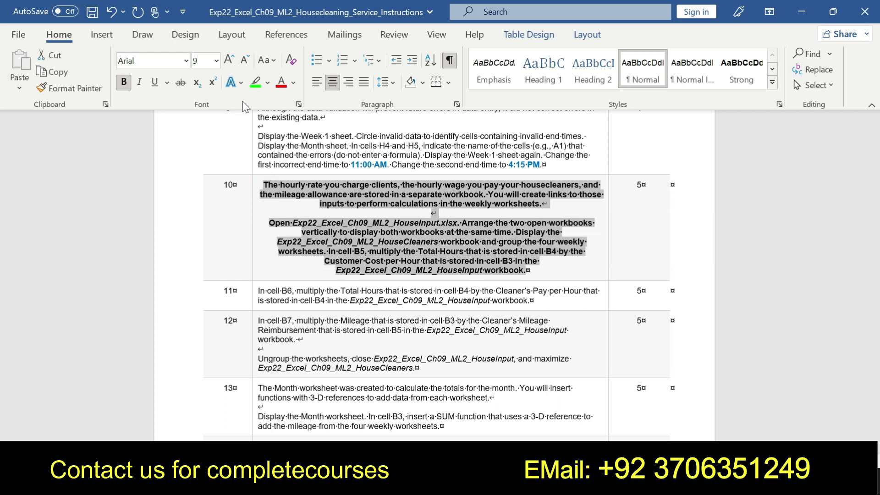
{"action": "left_click", "coordinate": [254, 82]}
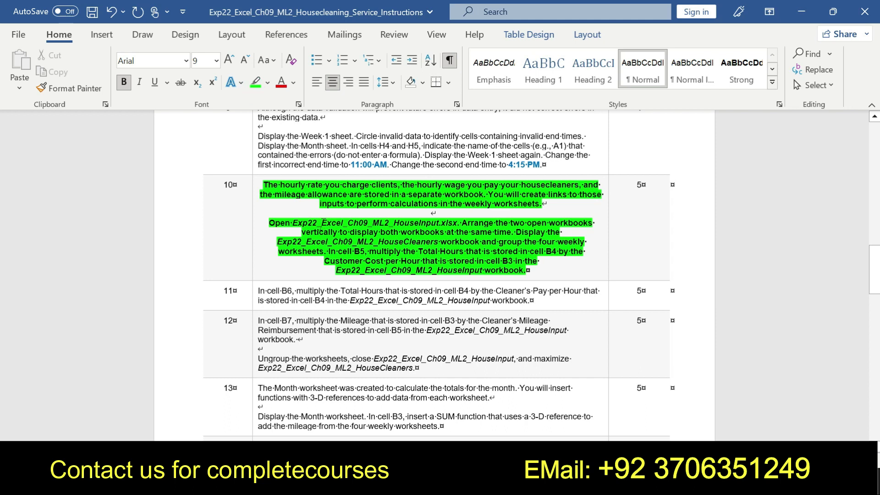
- Review instruction 10, and look up the hourly rates and mileage reimbursement in the Exp22_Excel_Ch09_ML2_HouseInput workbook
{"action": "left_click_drag", "start_coordinate": [270, 223], "coordinate": [596, 300]}
{"action": "left_click", "coordinate": [490, 485]}
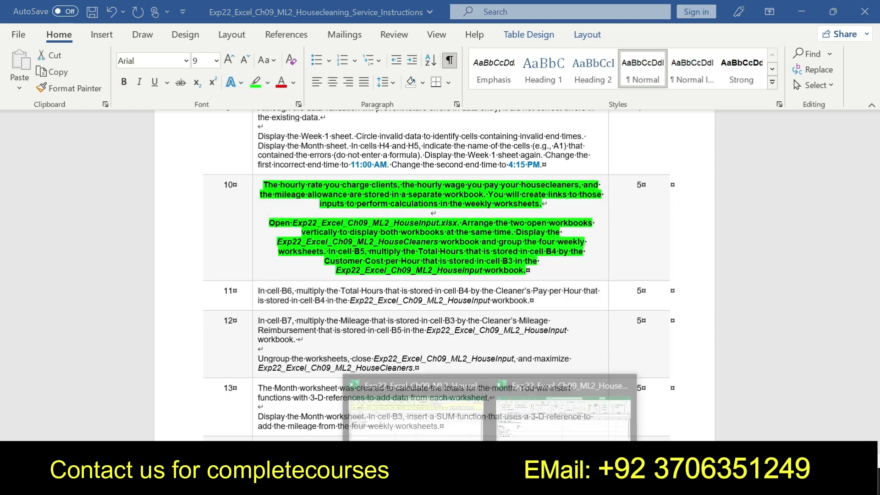
{"action": "left_click", "coordinate": [416, 413]}
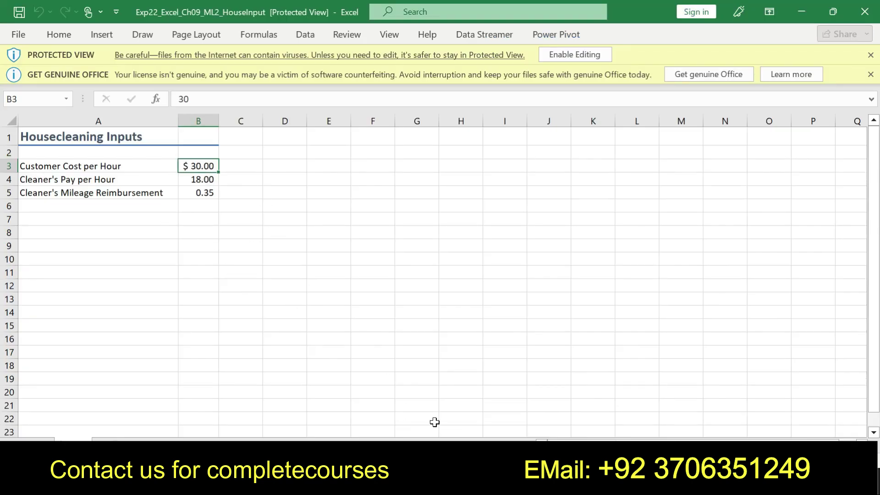
- Return to the HouseCleaners workbook and group the weekly worksheets starting from Week 1
{"action": "mouse_move", "coordinate": [490, 485]}
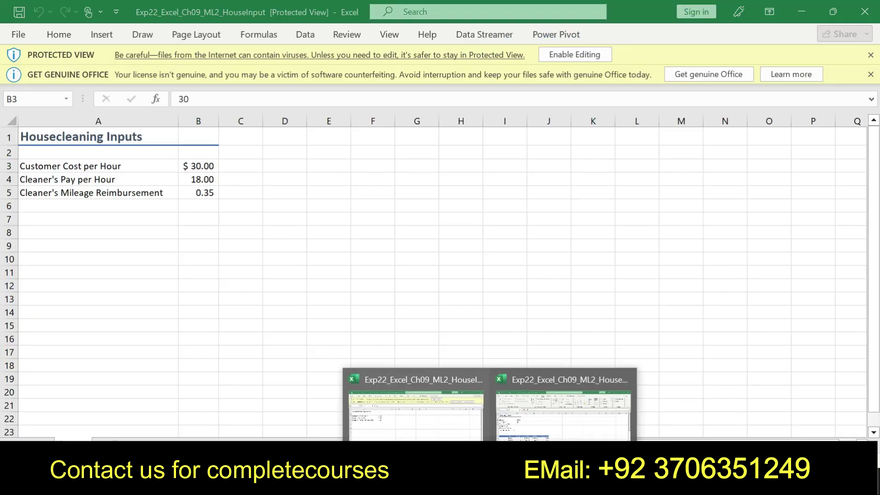
{"action": "left_click", "coordinate": [515, 424]}
{"action": "left_click", "coordinate": [153, 440], "text": "shift"}
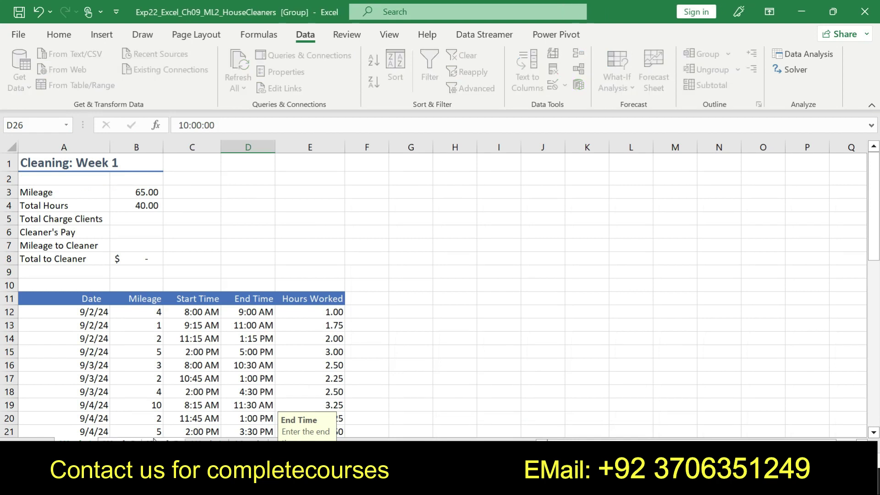
- In Total Charge Clients cell B5, enter =B3*30, checking the customer cost per hour in the HouseInput workbook
{"action": "left_click", "coordinate": [130, 222]}
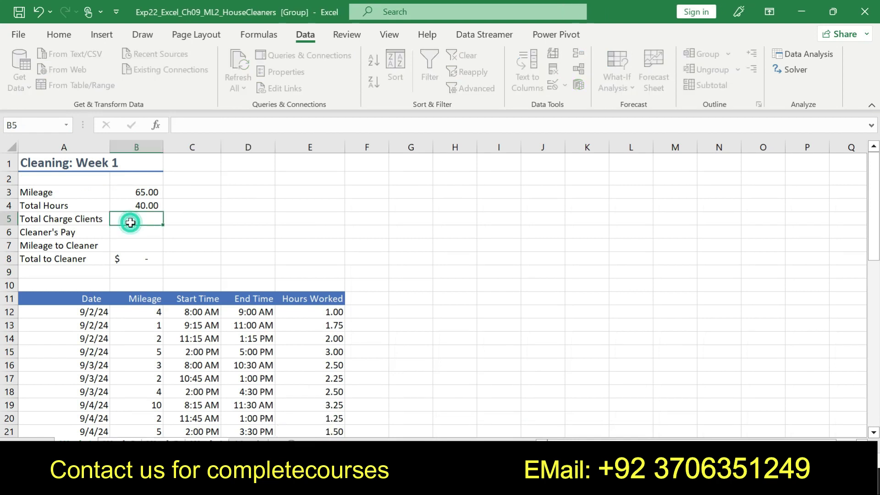
{"action": "type", "text": "="}
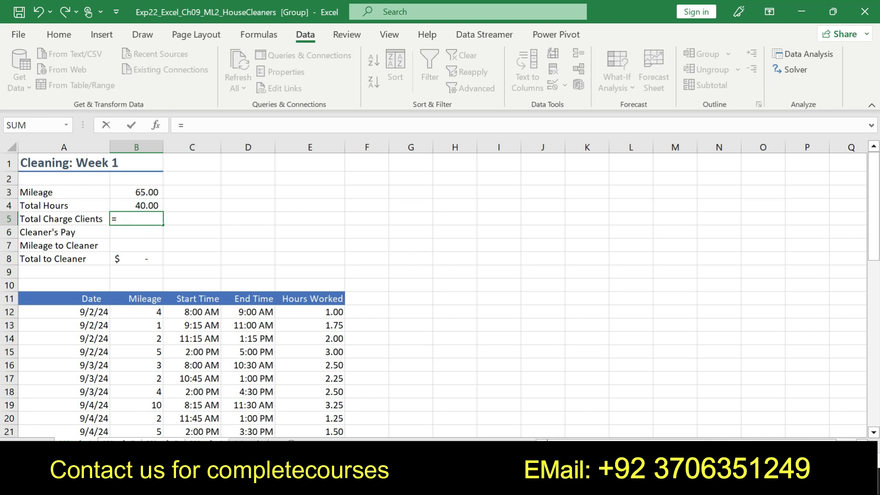
{"action": "type", "text": "B3*"}
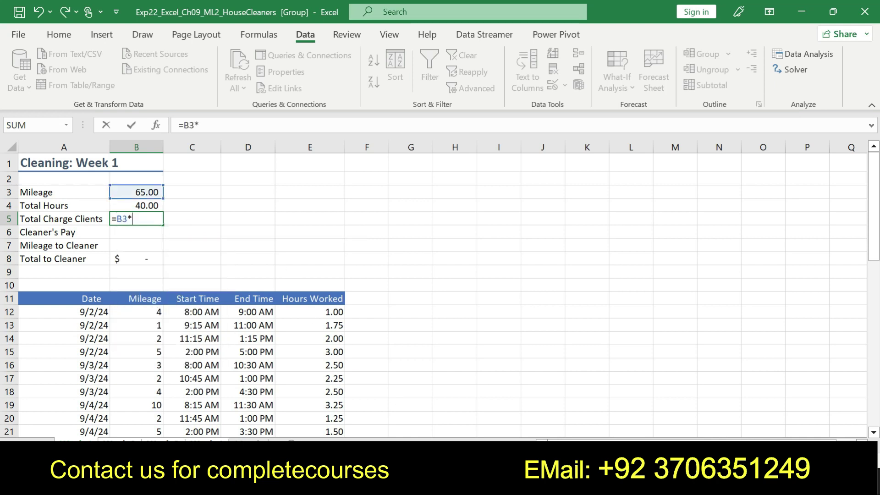
{"action": "left_click", "coordinate": [490, 486]}
{"action": "key", "text": "Escape"}
{"action": "left_click", "coordinate": [490, 486]}
{"action": "mouse_move", "coordinate": [398, 423]}
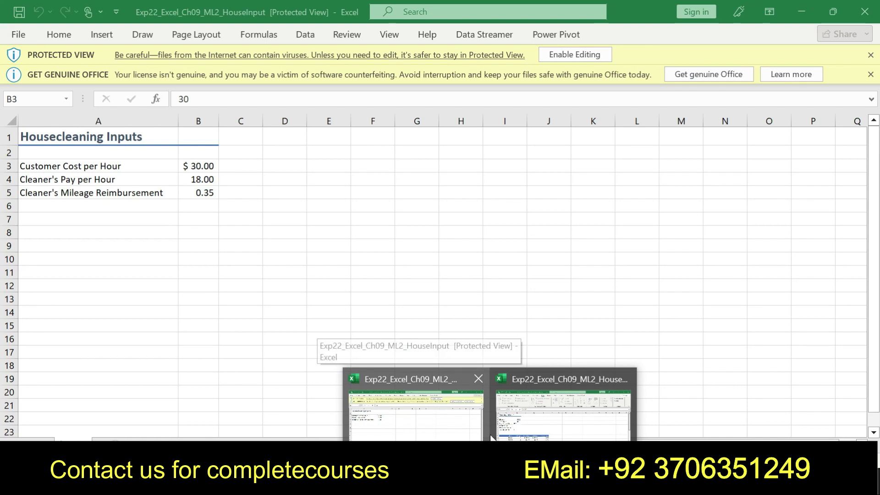
{"action": "left_click", "coordinate": [505, 407]}
{"action": "type", "text": "30"}
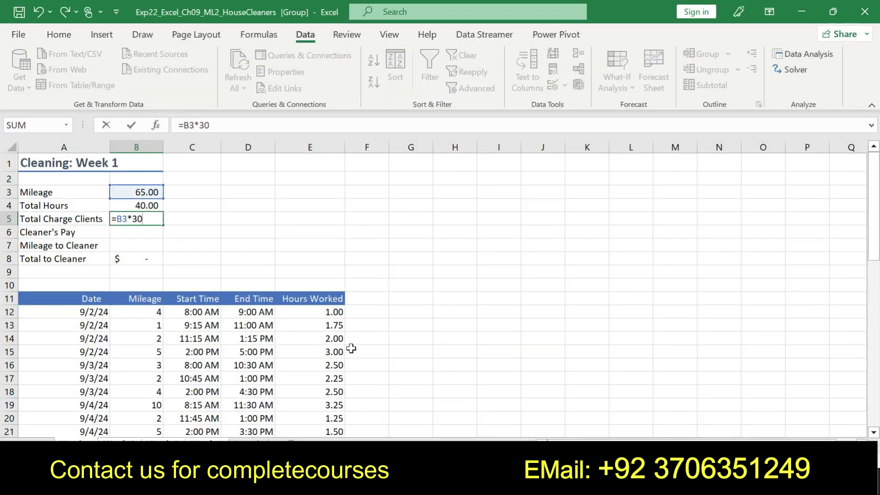
{"action": "key", "text": "Return"}
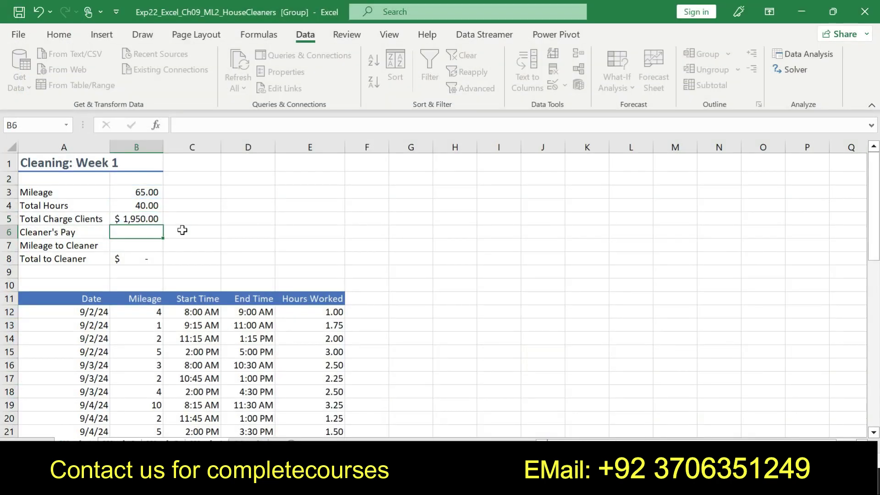
- Enter =B3*18 in cell B6 of the grouped sheets for the Cleaner's Pay
{"action": "type", "text": "=B3"}
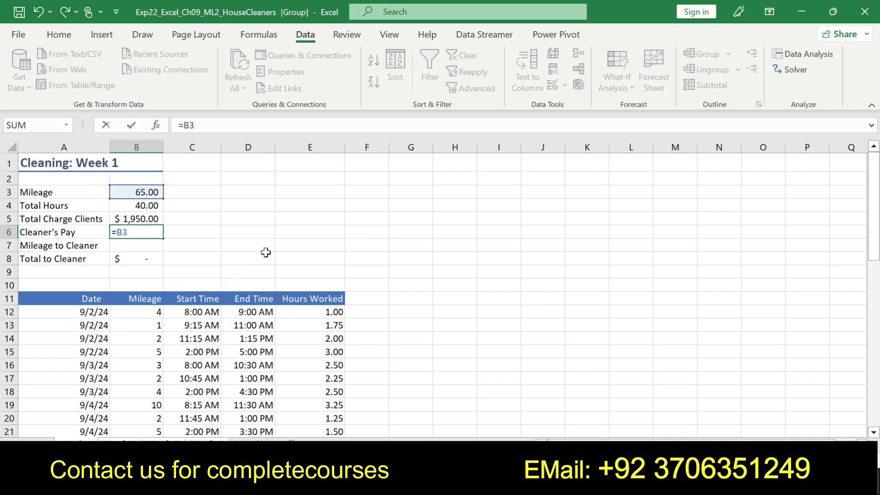
{"action": "type", "text": "*"}
{"action": "left_click", "coordinate": [491, 486]}
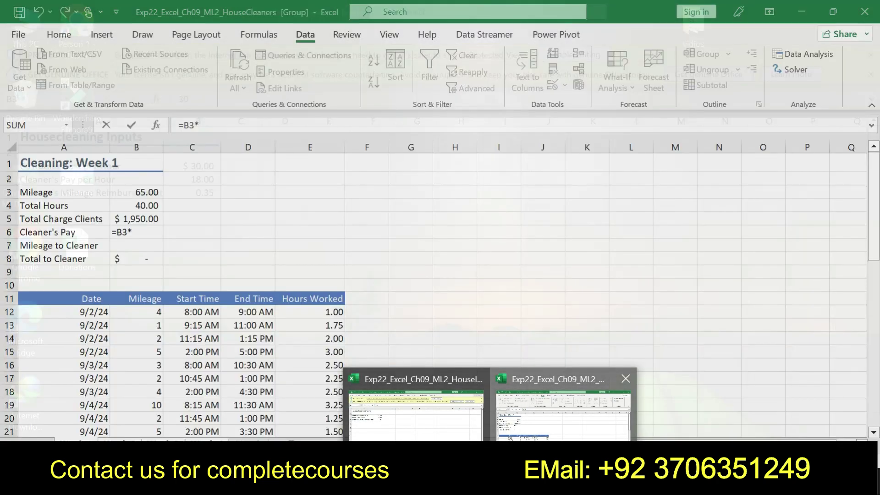
{"action": "left_click", "coordinate": [510, 438]}
{"action": "type", "text": "18"}
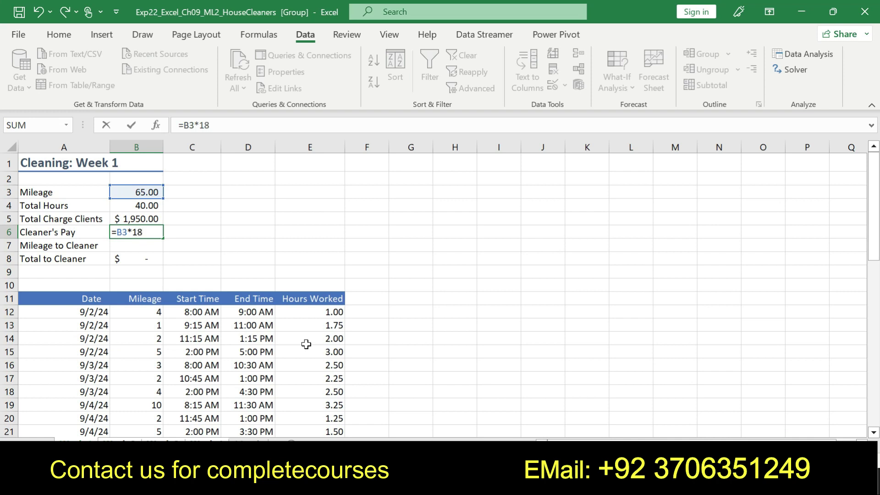
{"action": "key", "text": "Return"}
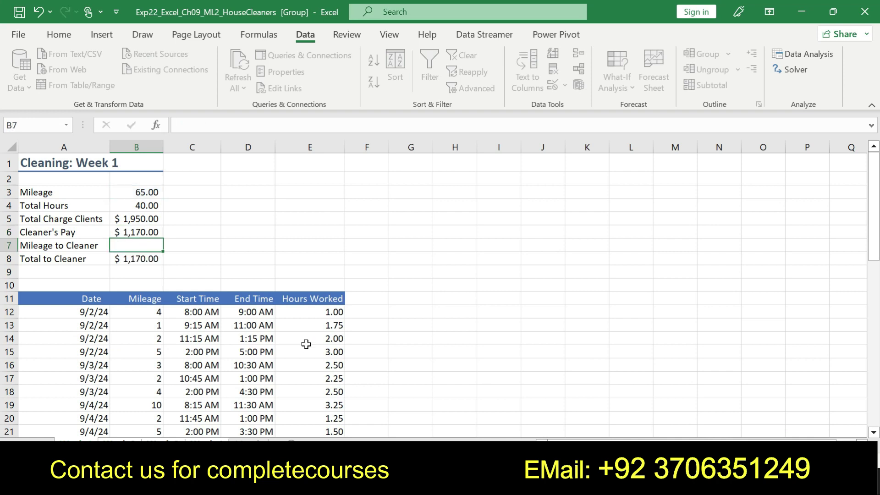
- Correct the Total Charge Clients formula in B5 to multiply Total Hours, making it =B4*30
{"action": "left_click", "coordinate": [151, 221]}
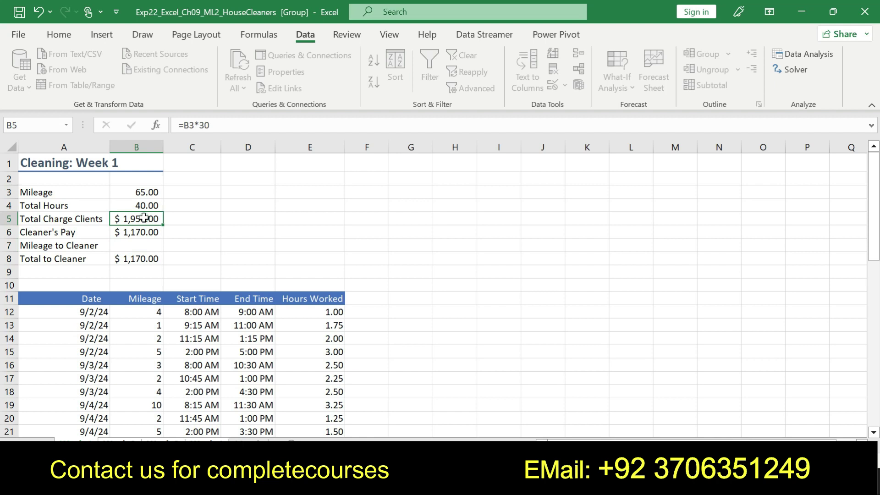
{"action": "left_click", "coordinate": [192, 125]}
{"action": "key", "text": "BackSpace"}
{"action": "type", "text": "4"}
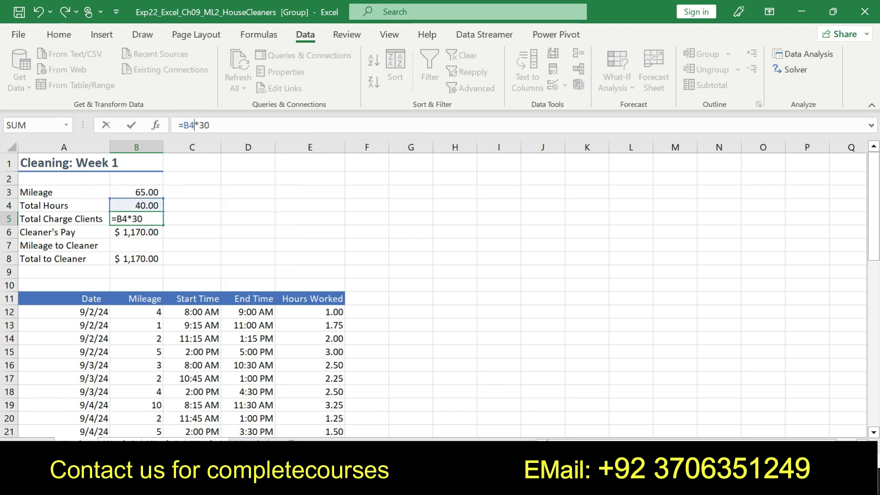
{"action": "key", "text": "Return"}
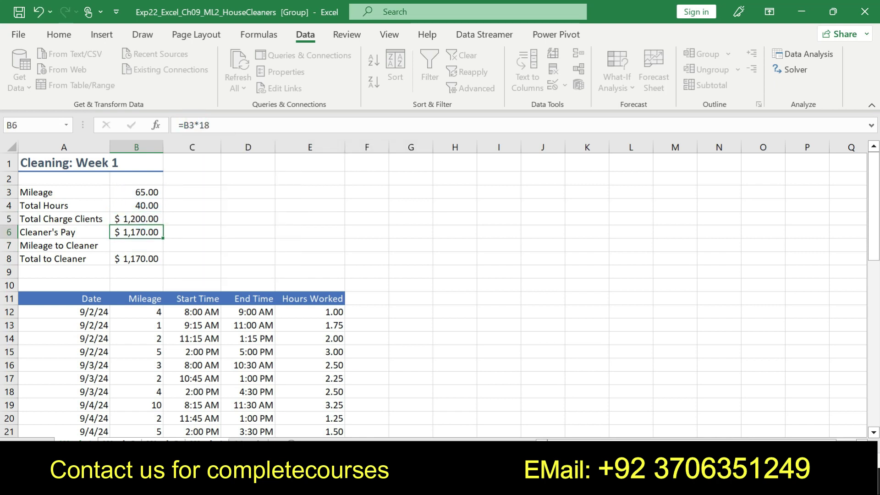
- Enter =B3*0.35 in Mileage to Cleaner cell B7, and display the Week 2 sheet to check the grouped formulas
{"action": "left_click", "coordinate": [139, 246]}
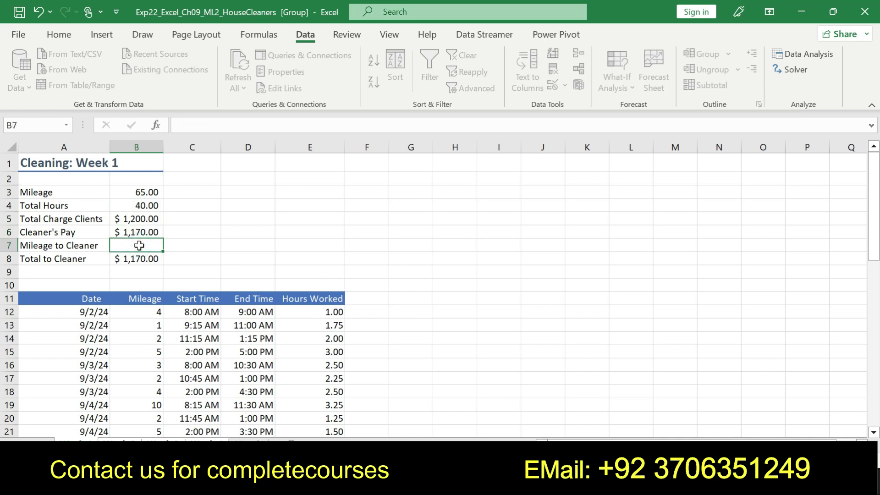
{"action": "left_click", "coordinate": [138, 231]}
{"action": "left_click", "coordinate": [135, 218]}
{"action": "left_click", "coordinate": [131, 241]}
{"action": "type", "text": "=B3"}
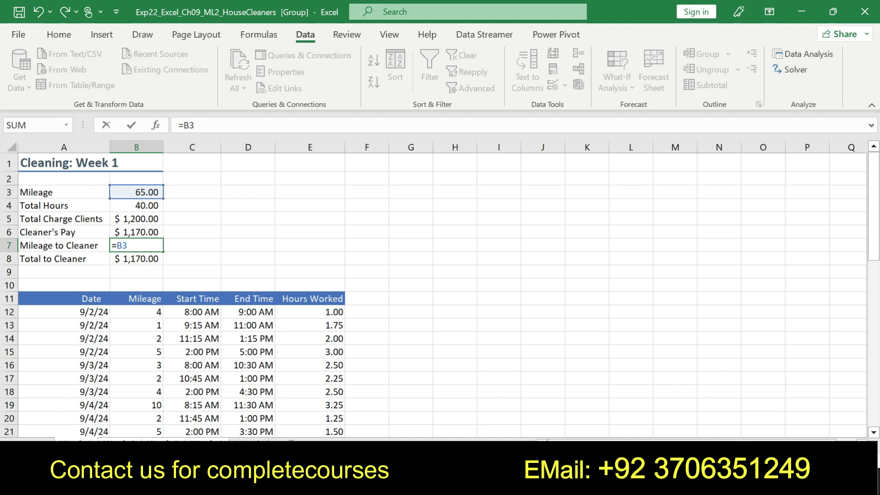
{"action": "type", "text": "*0.35"}
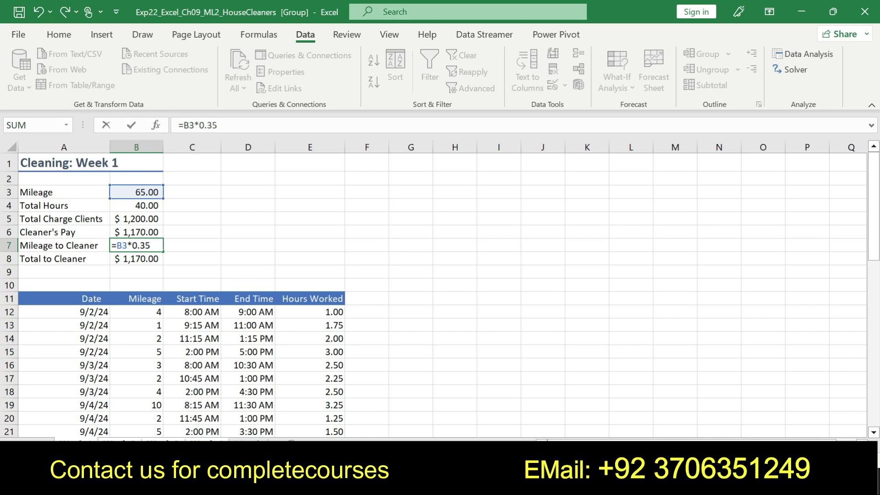
{"action": "key", "text": "Return"}
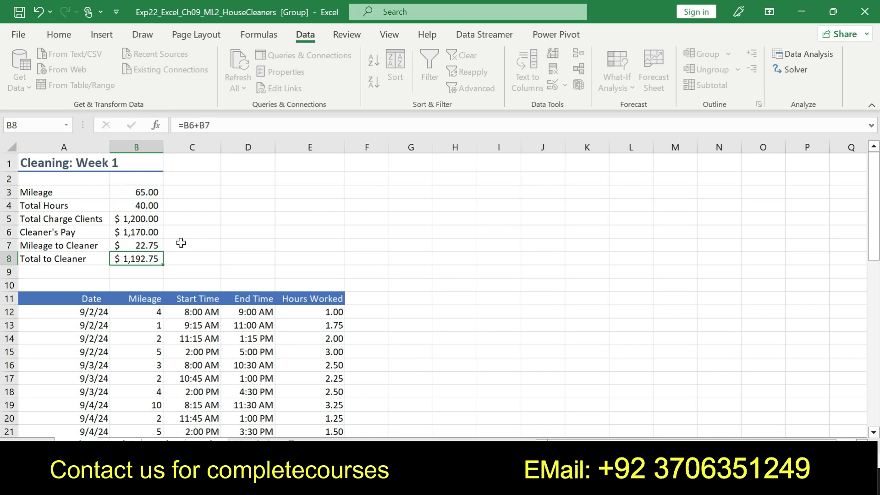
{"action": "key", "text": "ctrl+Page_Down"}
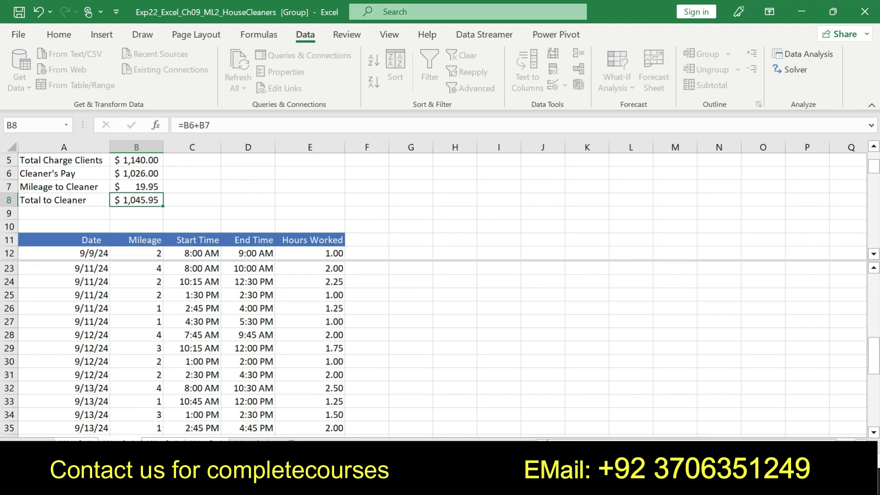
- Check the grouped summary formulas on the Week 3 and Week 4 sheets, and return to the Week 1 sheet
{"action": "key", "text": "ctrl+Page_Down"}
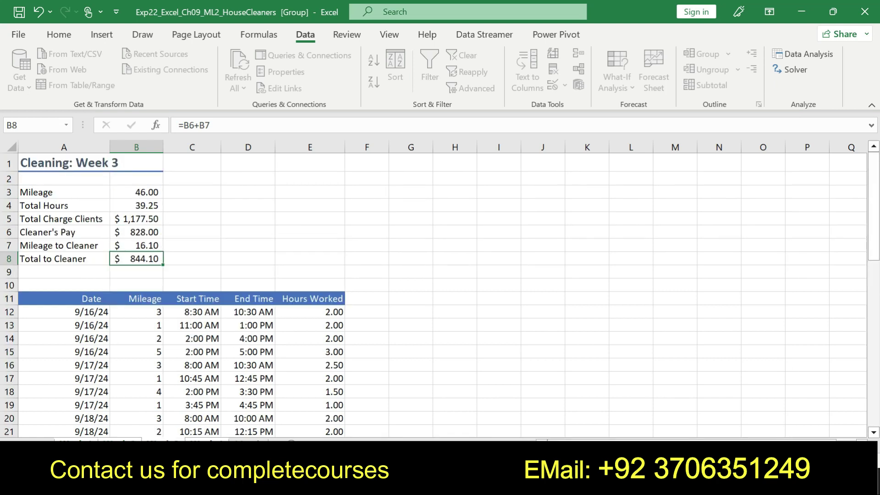
{"action": "key", "text": "ctrl+Page_Down"}
{"action": "key", "text": "ctrl+Page_Up"}
{"action": "key", "text": "ctrl+Page_Up"}
{"action": "key", "text": "ctrl+Page_Up"}
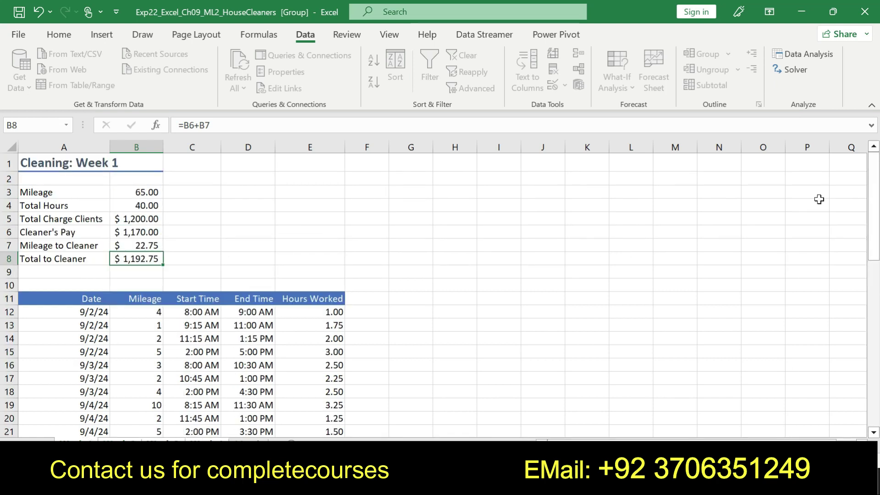
{"action": "mouse_move", "coordinate": [874, 185]}
{"action": "left_mouse_down"}
{"action": "mouse_move", "coordinate": [876, 261]}
{"action": "mouse_move", "coordinate": [877, 186]}
{"action": "left_mouse_up"}
- Switch to the Word instructions and format the document title and Project Description section in bold with bright green highlighting
{"action": "key", "text": "alt+Tab"}
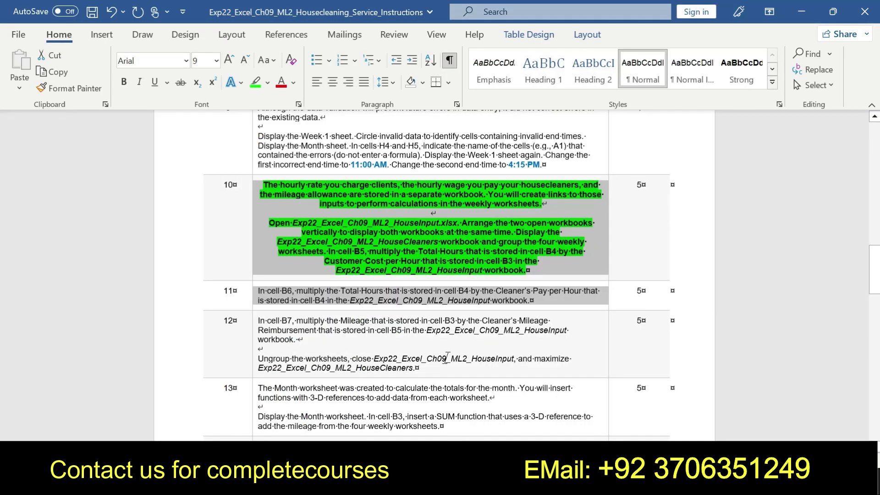
{"action": "left_click_drag", "start_coordinate": [874, 271], "coordinate": [871, 140]}
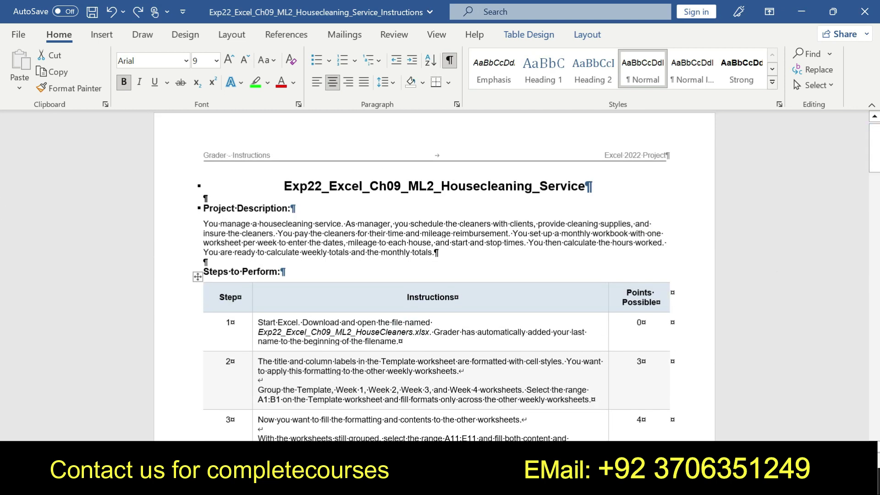
{"action": "left_click_drag", "start_coordinate": [282, 186], "coordinate": [441, 260]}
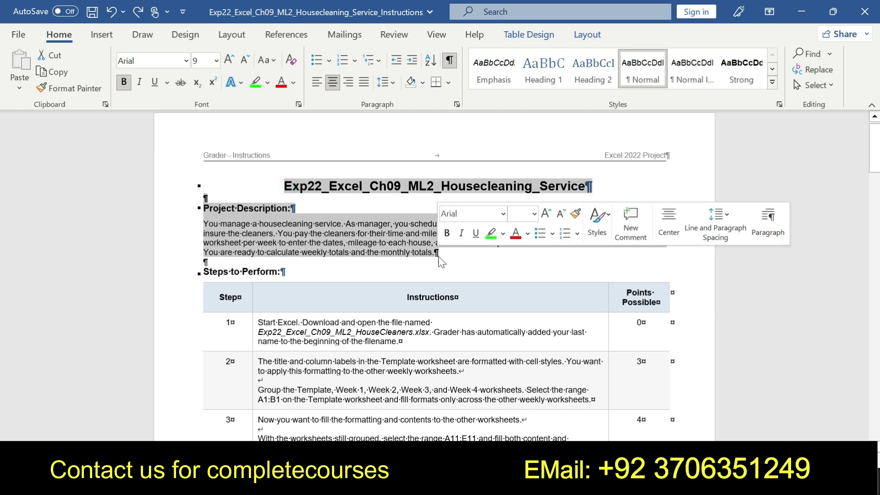
{"action": "left_click", "coordinate": [447, 233]}
{"action": "left_click", "coordinate": [447, 234]}
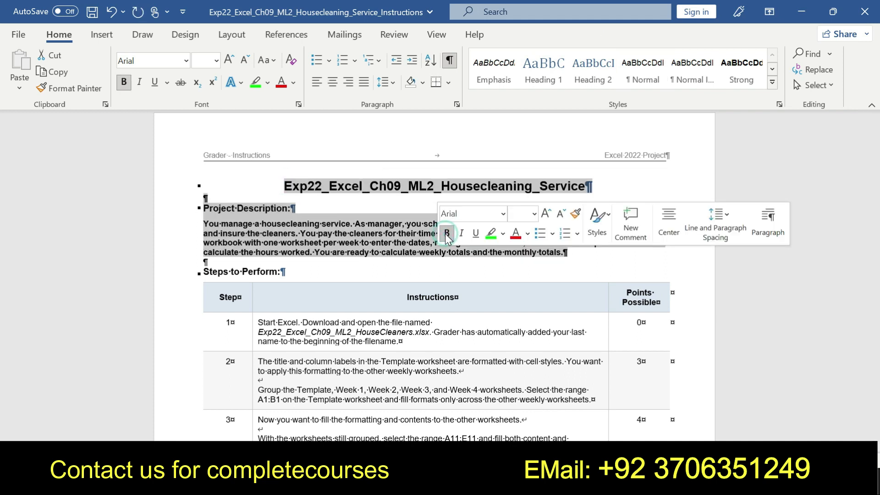
{"action": "left_click", "coordinate": [491, 234]}
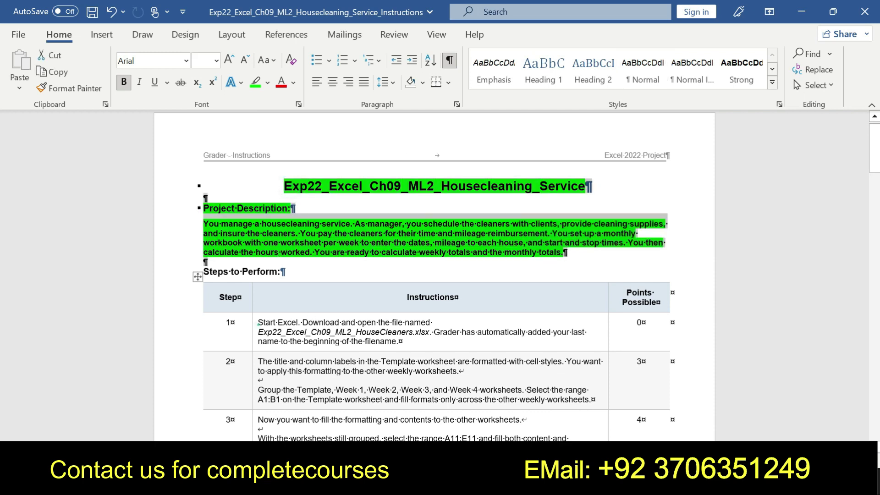
- Review the instruction table by extending a selection down through its steps, and switch back to the HouseCleaners workbook in Excel
{"action": "key", "text": "shift+Down"}
{"action": "key", "text": "shift+Down"}
{"action": "key", "text": "shift+Down"}
{"action": "key", "text": "shift+Down"}
{"action": "key", "text": "shift+Down"}
{"action": "key", "text": "shift+Down"}
{"action": "key", "text": "shift+Down"}
{"action": "key", "text": "shift+Down"}
{"action": "key", "text": "shift+Down"}
{"action": "key", "text": "shift+Down"}
{"action": "key", "text": "shift+Down"}
{"action": "key", "text": "shift+Down"}
{"action": "key", "text": "shift+Down"}
{"action": "key", "text": "shift+Down"}
{"action": "key", "text": "shift+Down"}
{"action": "key", "text": "shift+Down"}
{"action": "key", "text": "shift+Down"}
{"action": "key", "text": "shift+Down"}
{"action": "key", "text": "shift+Down"}
{"action": "key", "text": "shift+Down"}
{"action": "key", "text": "shift+Down"}
{"action": "key", "text": "shift+Down"}
{"action": "key", "text": "shift+Down"}
{"action": "key", "text": "shift+Down"}
{"action": "key", "text": "shift+Down"}
{"action": "key", "text": "shift+Down"}
{"action": "key", "text": "shift+Down"}
{"action": "key", "text": "shift+Down"}
{"action": "key", "text": "shift+Down"}
{"action": "key", "text": "shift+Down"}
{"action": "key", "text": "shift+Down"}
{"action": "key", "text": "shift+Down"}
{"action": "key", "text": "shift+Down"}
{"action": "key", "text": "shift+Down"}
{"action": "key", "text": "shift+Down"}
{"action": "key", "text": "shift+Down"}
{"action": "key", "text": "shift+Down"}
{"action": "key", "text": "shift+Down"}
{"action": "key", "text": "shift+Down"}
{"action": "key", "text": "shift+Down"}
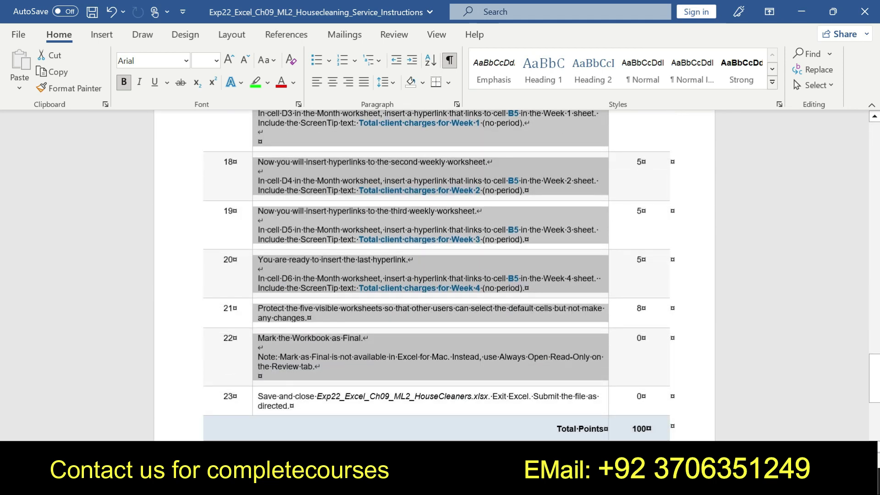
{"action": "key", "text": "shift+Down"}
{"action": "left_click_drag", "start_coordinate": [875, 369], "coordinate": [843, 133]}
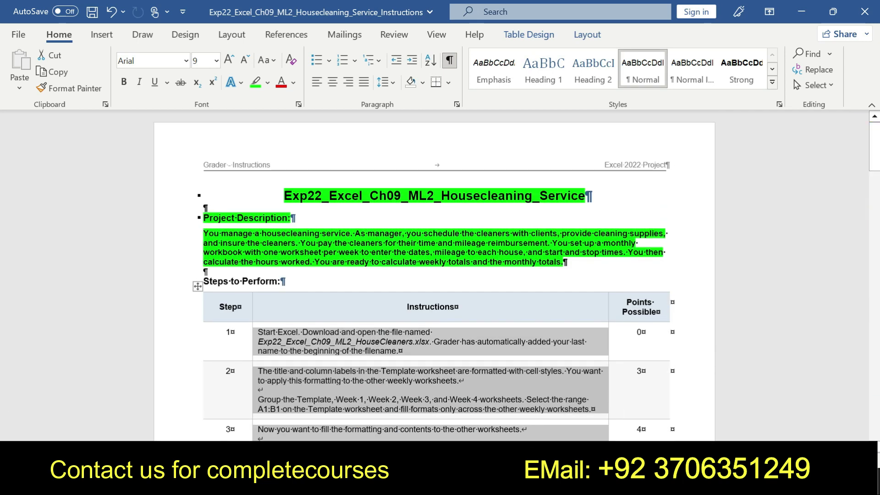
{"action": "left_click", "coordinate": [490, 485]}
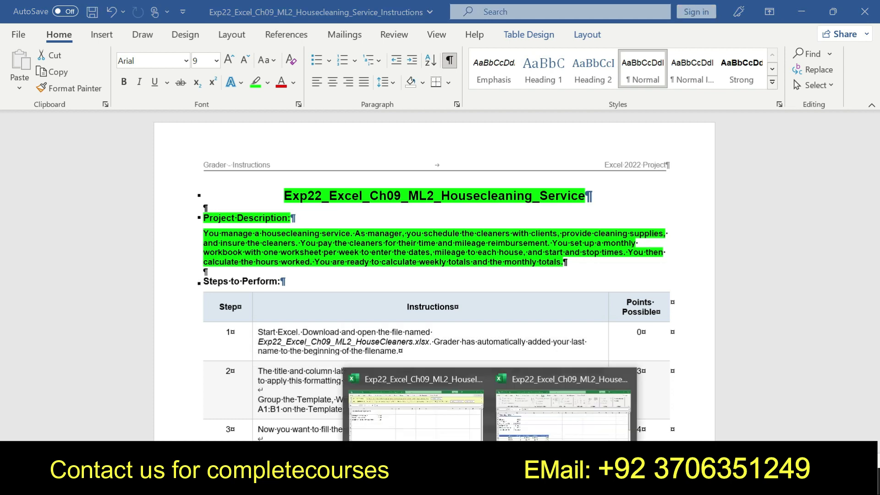
{"action": "left_click", "coordinate": [538, 419]}
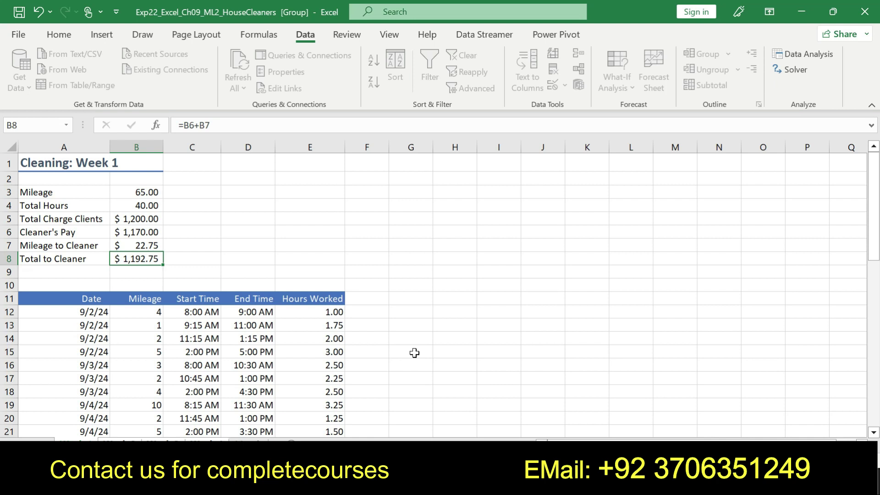